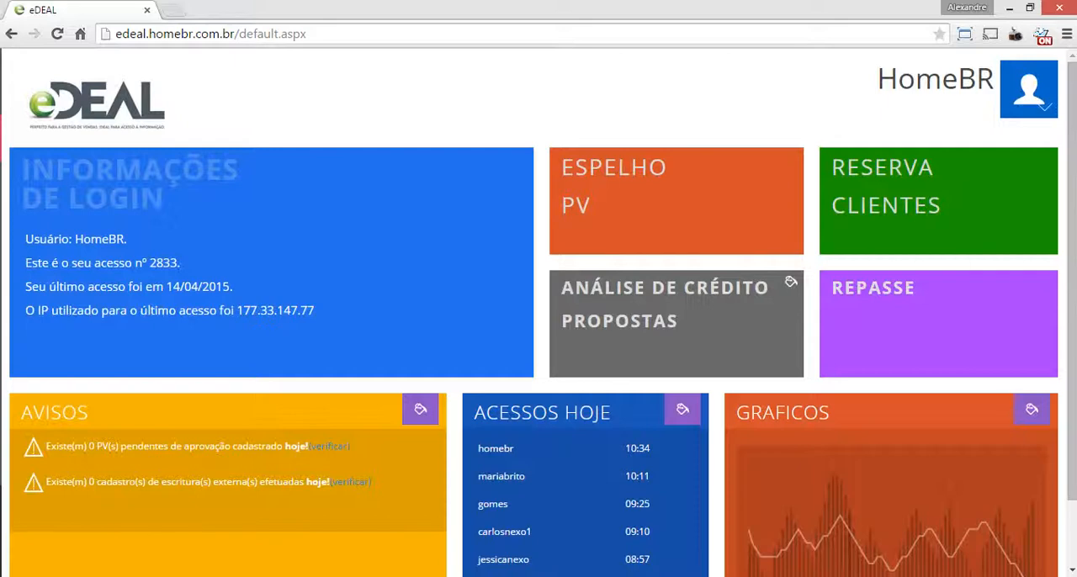
Open the price table projects list (Projetos Tabelas) from the registrations area
scroll(538, 337, "down", 1)
scroll(538, 337, "up", 1)
mouse_move(1, 269)
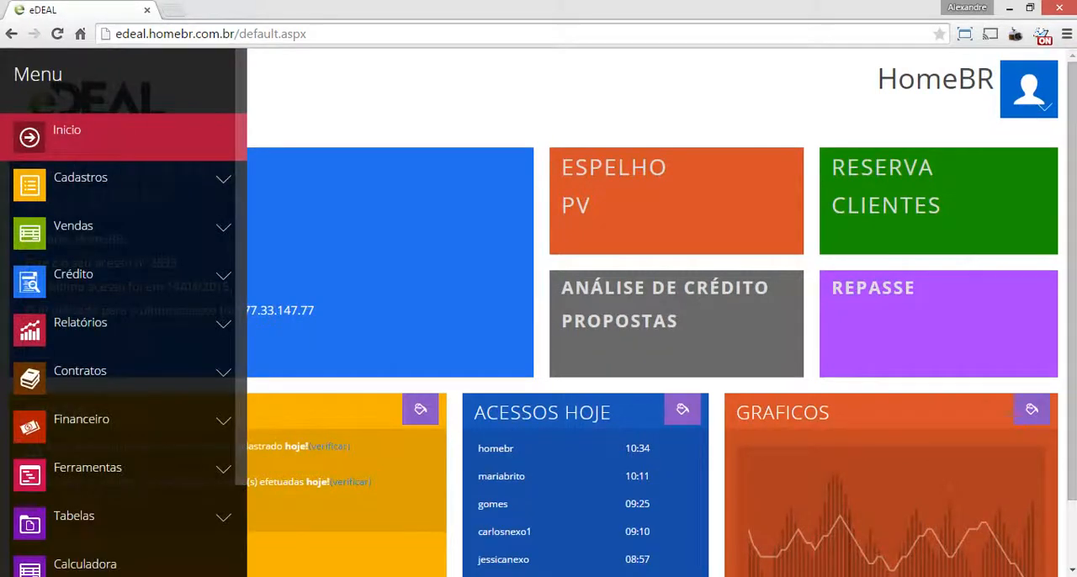
left_click(81, 181)
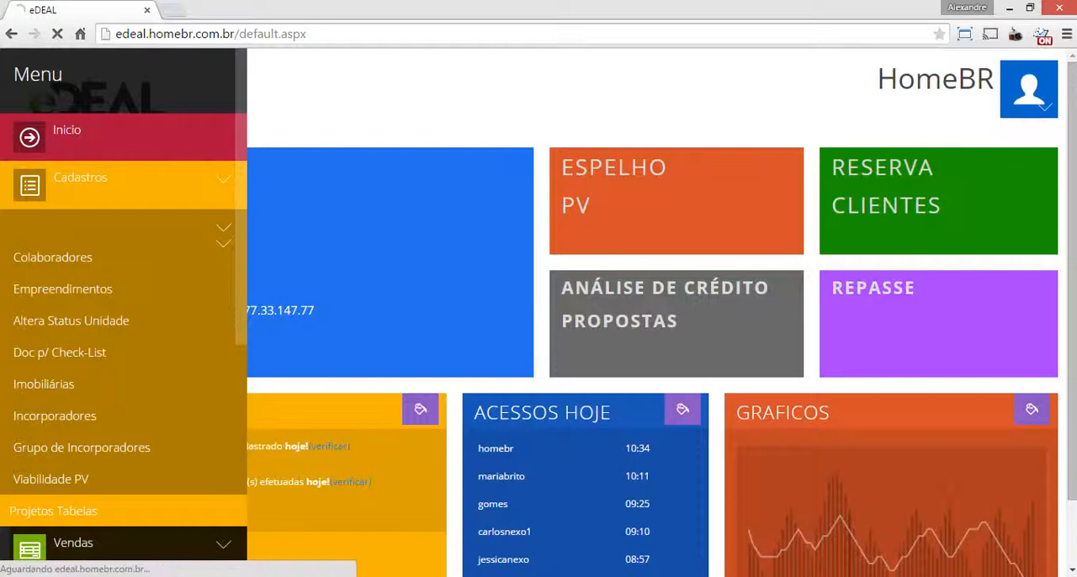
left_click(53, 511)
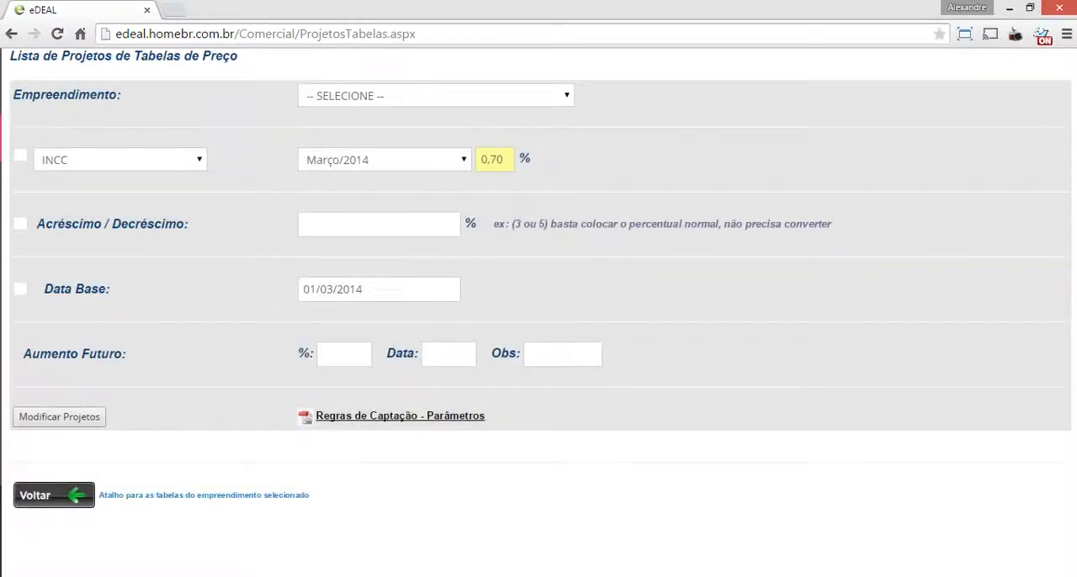
Select the development EFFICIENT VILLE DOWN TOWN and open its project "TABELA - Efficient Ville Downtown"
left_click(437, 96)
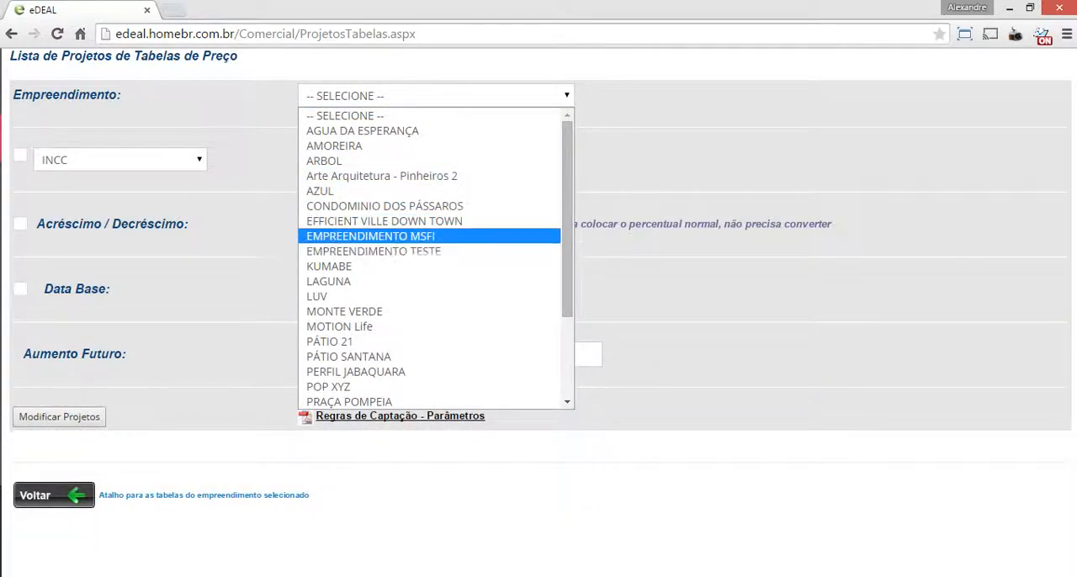
left_click(383, 221)
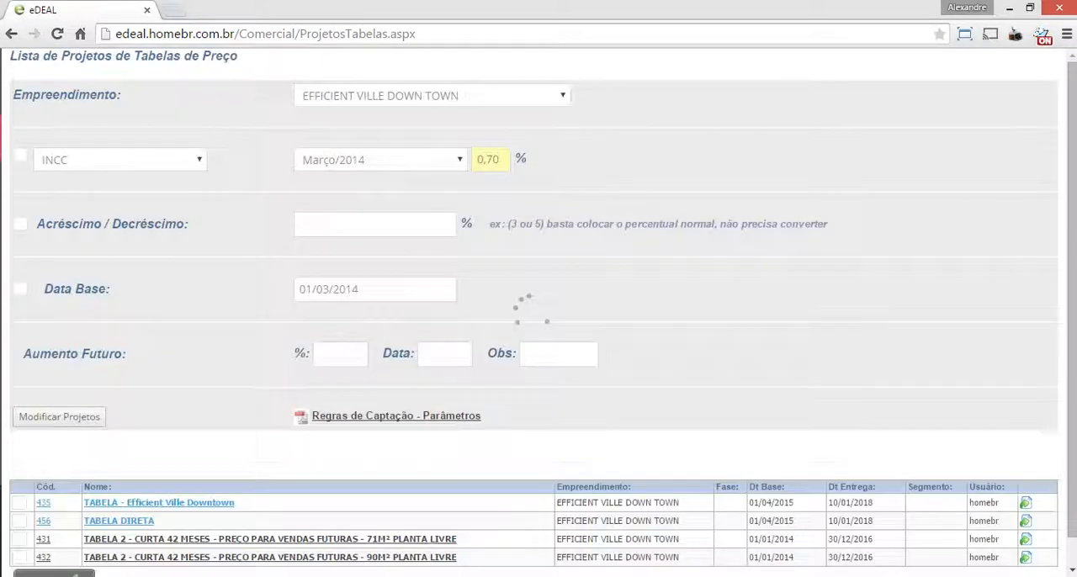
scroll(538, 312, "down", 1)
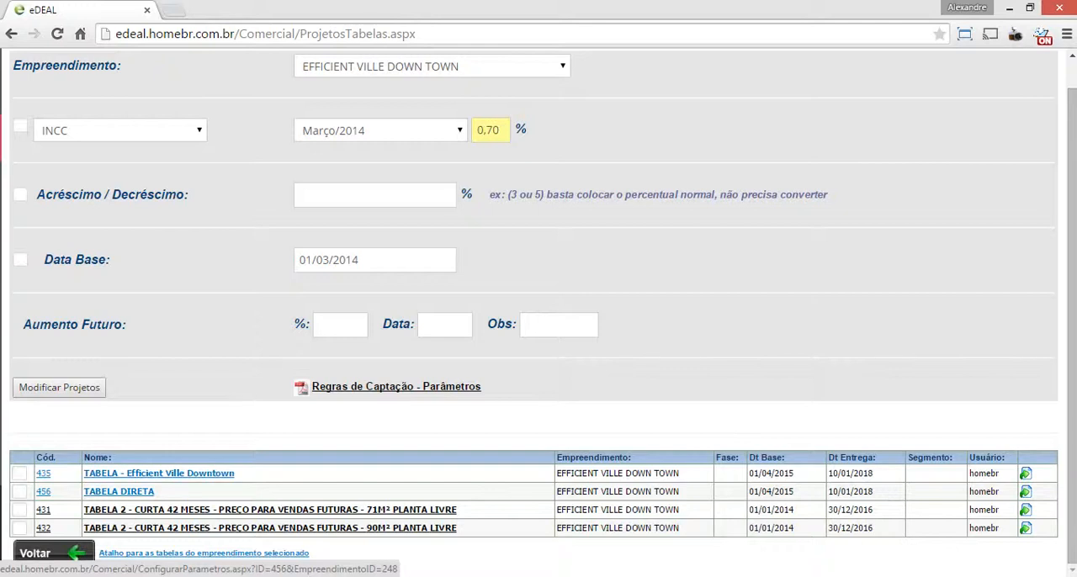
left_click(119, 491)
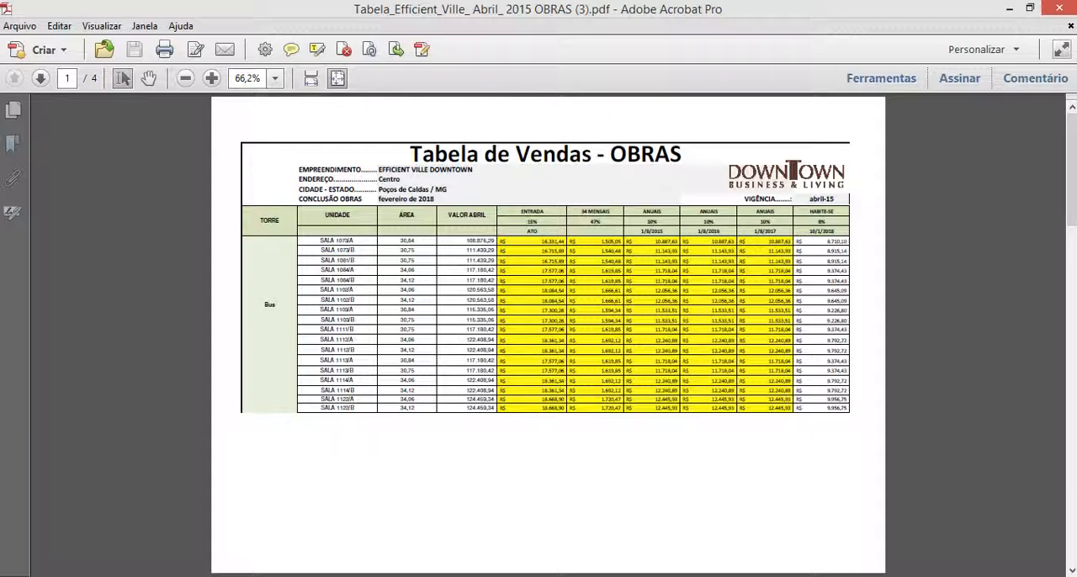
Examine the down payment, annual and Habite-se columns in the PDF sales table
left_click_drag(521, 212, 544, 212)
left_click_drag(643, 213, 719, 212)
left_click(756, 212)
Resize and position the PDF sales table window below the project's header row so both column layouts can be compared
left_click_drag(757, 10, 538, 308)
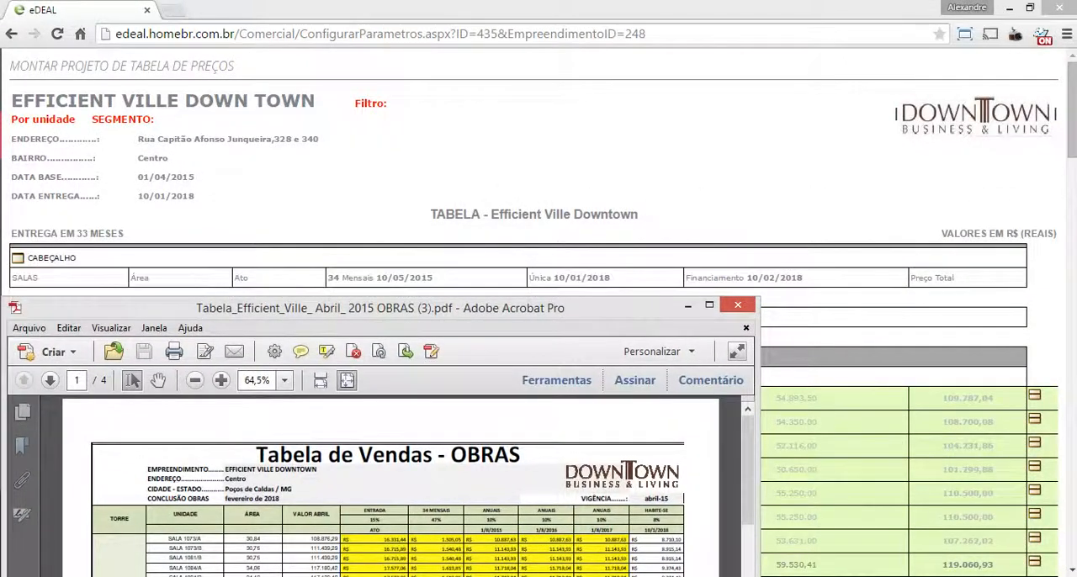
left_click_drag(759, 379, 1027, 379)
left_click(1073, 111)
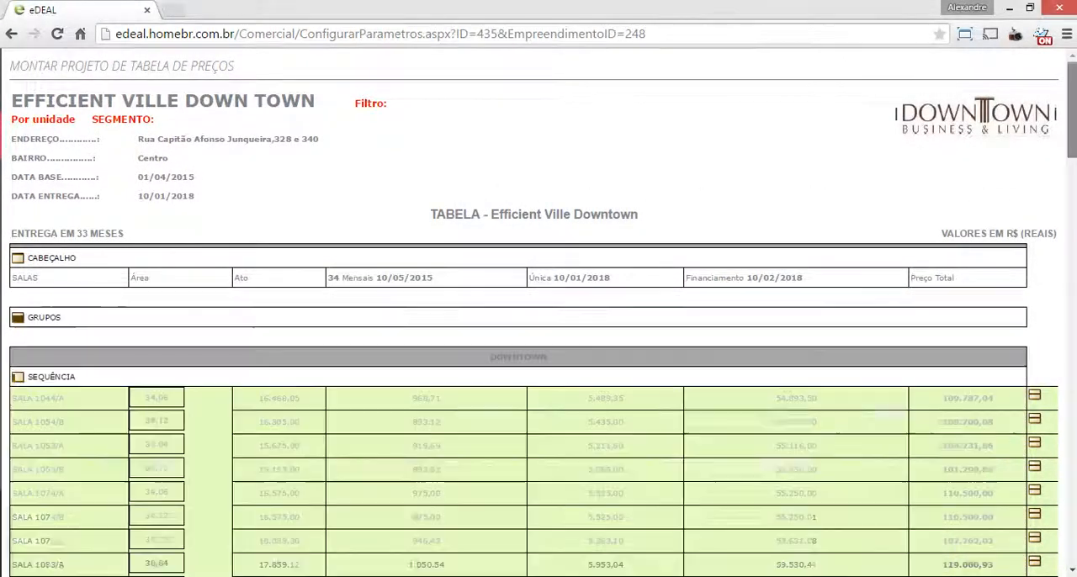
left_click_drag(1072, 110, 1072, 137)
key("alt+Tab")
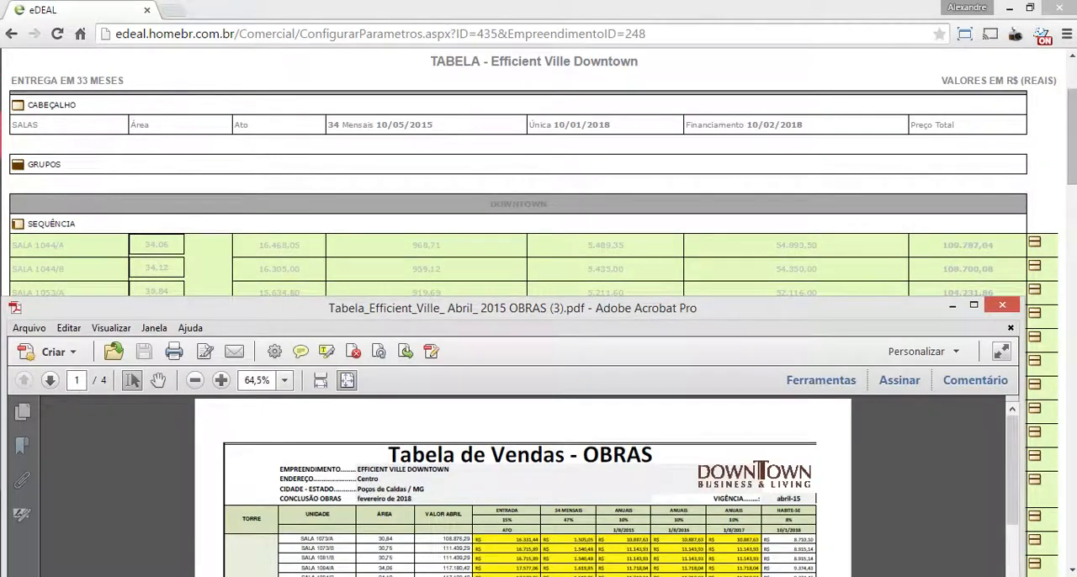
left_click_drag(539, 308, 547, 214)
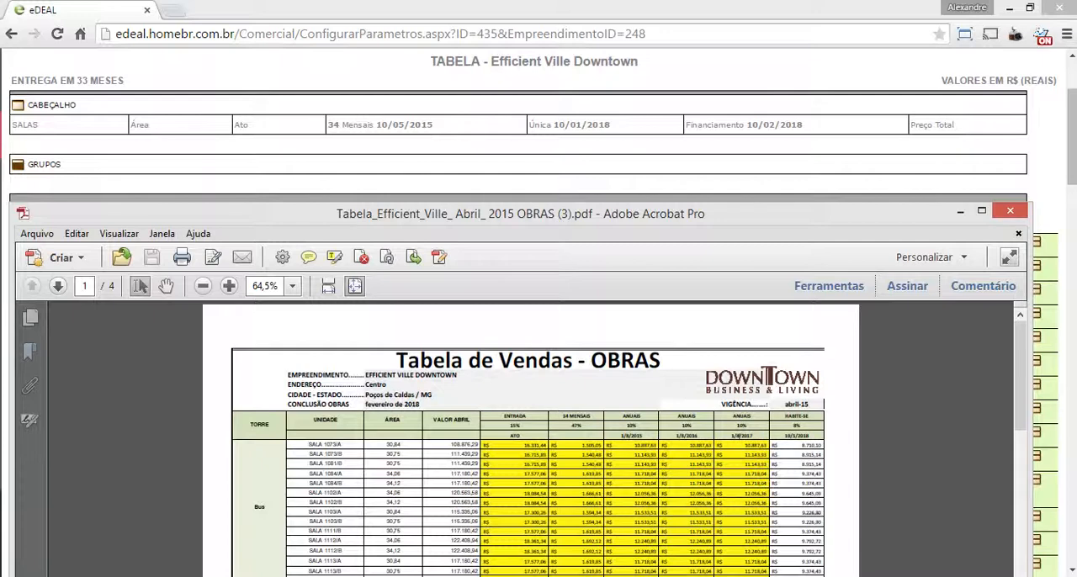
Fill in the project duplication form with the name TABELA DIRETA and the development EFFICIENT VILLE DOWN TOWN
left_click_drag(1072, 138, 1072, 517)
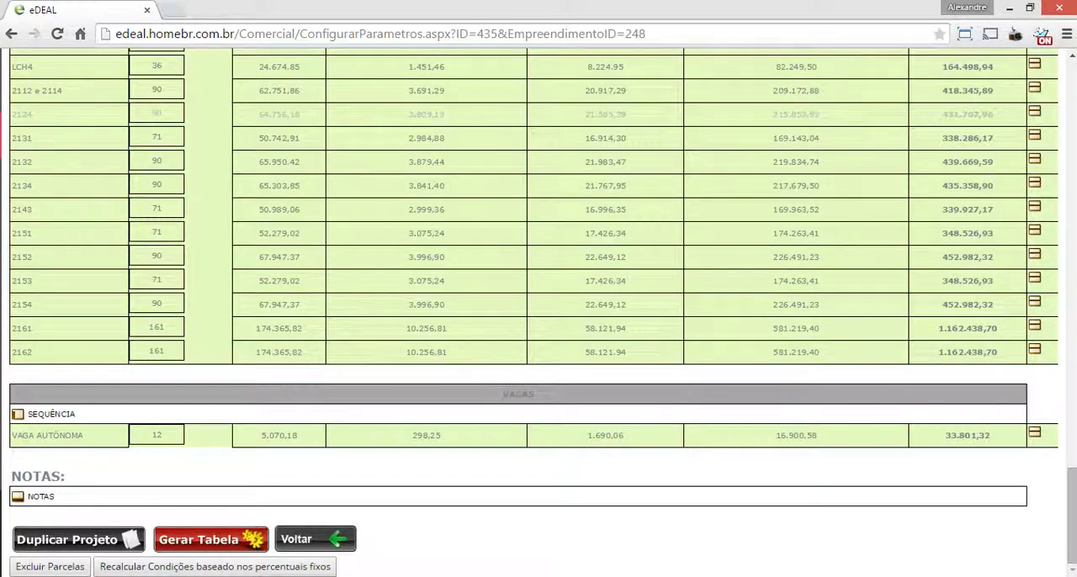
left_click(79, 539)
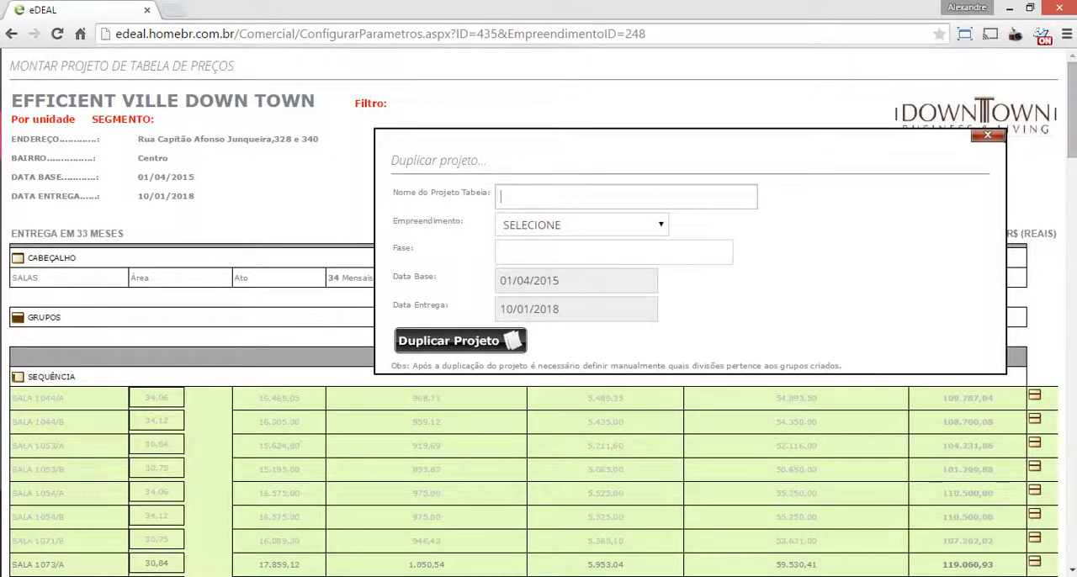
left_click(582, 225)
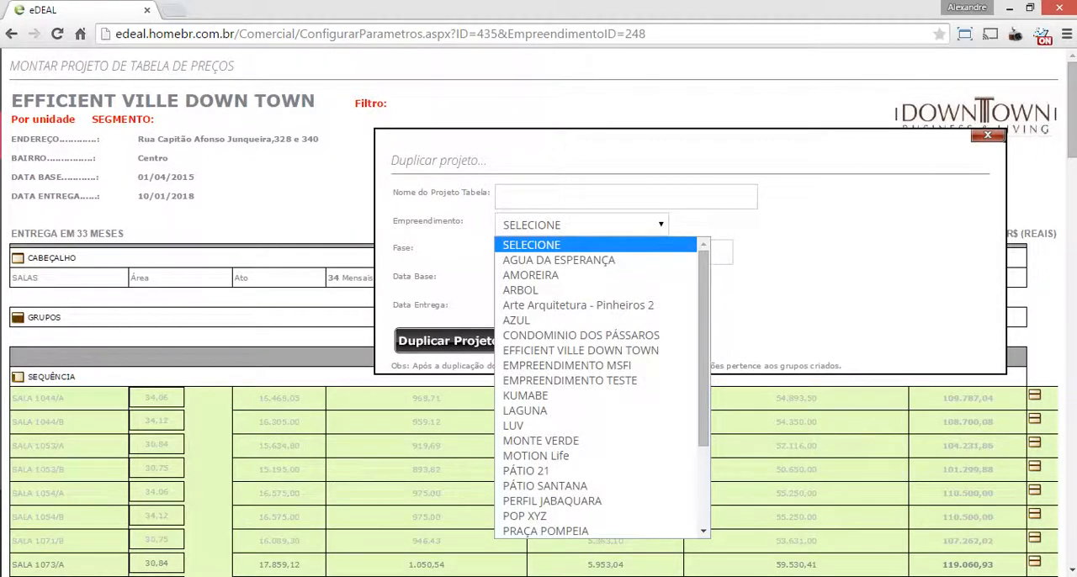
left_click(581, 350)
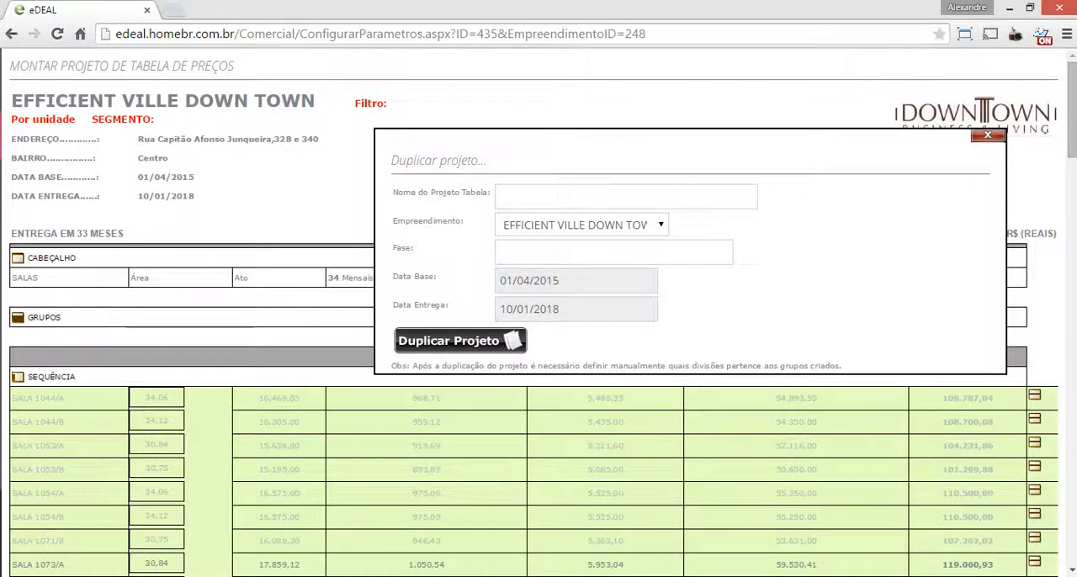
left_click(580, 253)
left_click(581, 197)
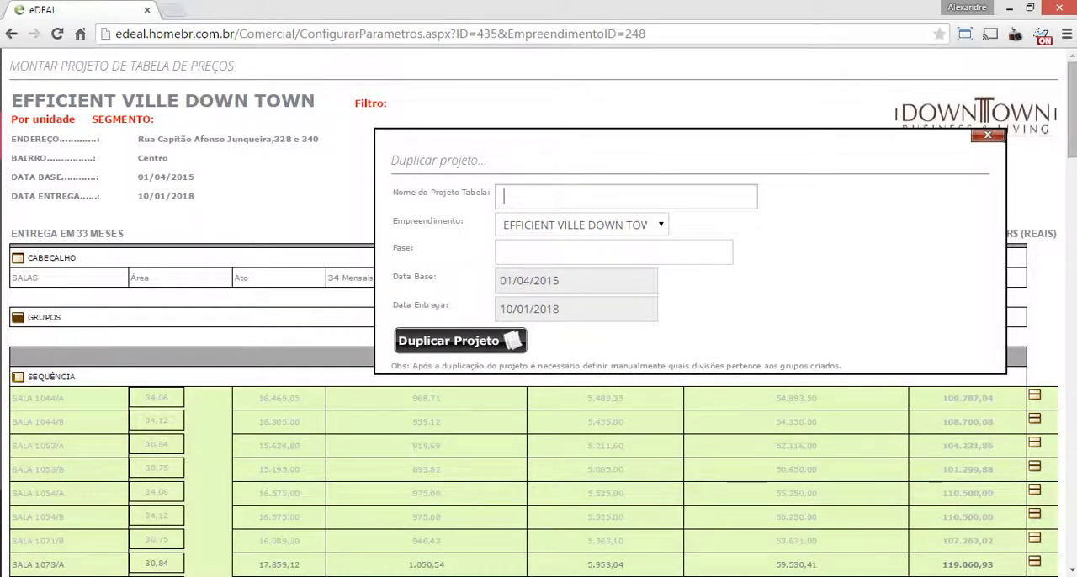
type("TABELA ")
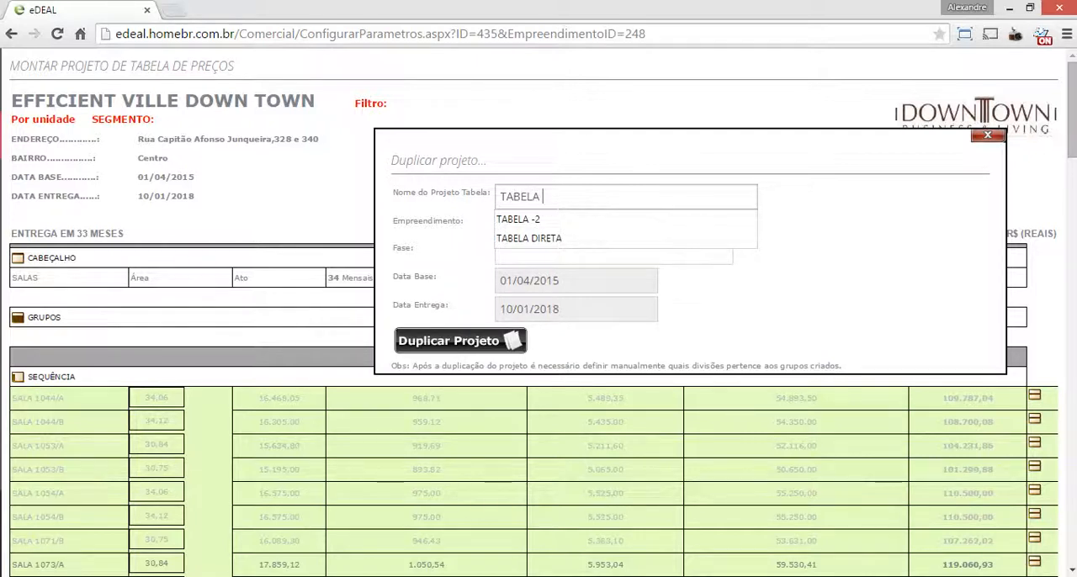
type("DIRETA")
key("Tab")
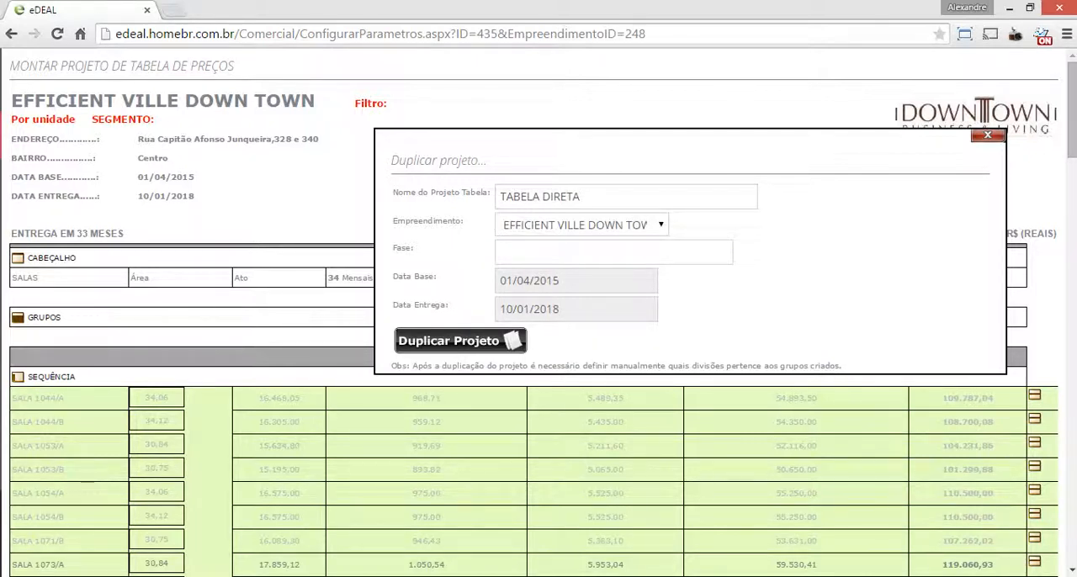
Return to the development's list of price table projects and open the TABELA DIRETA project
scroll(539, 311, "down", 20)
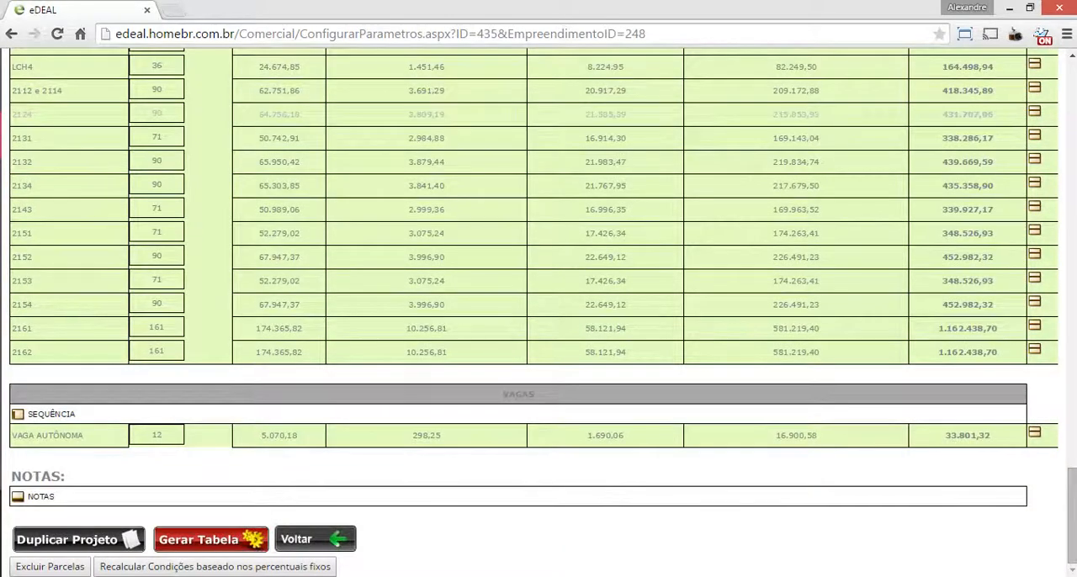
left_click(314, 539)
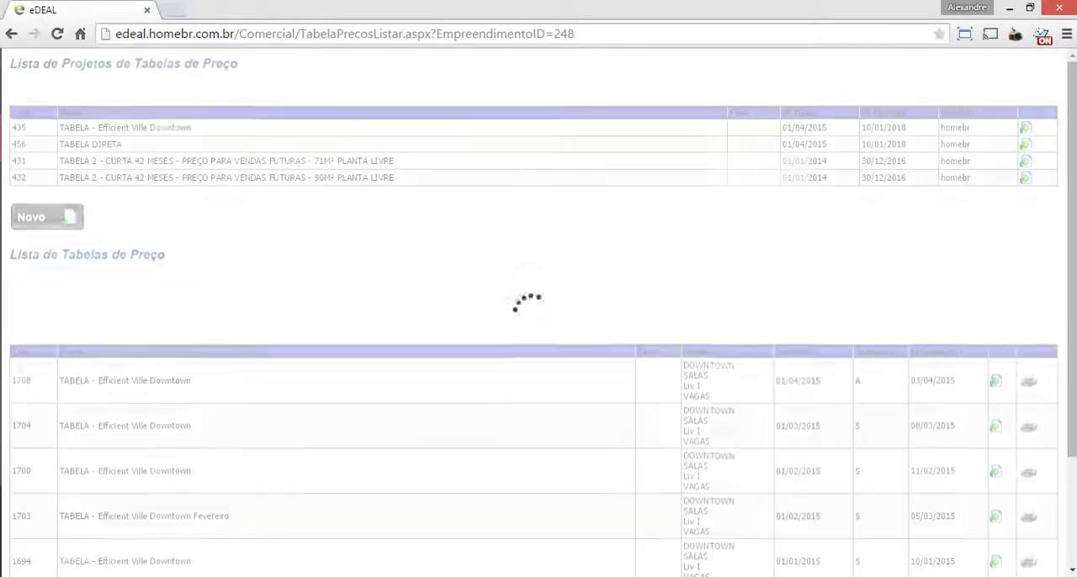
left_click(90, 145)
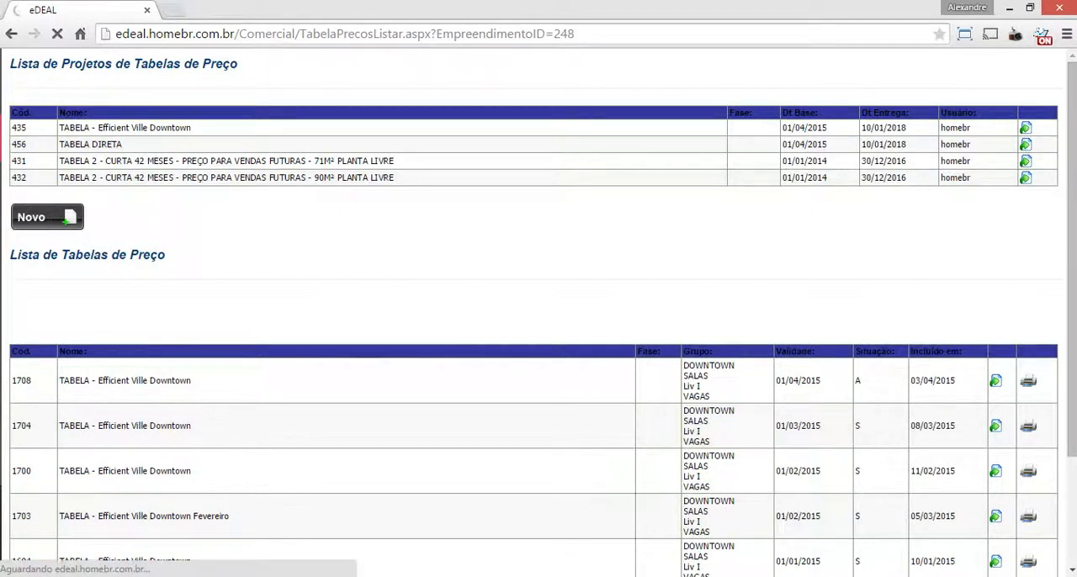
Compare the header columns of TABELA DIRETA with the payment columns in the PDF sales table
mouse_move(860, 576)
left_click(860, 515)
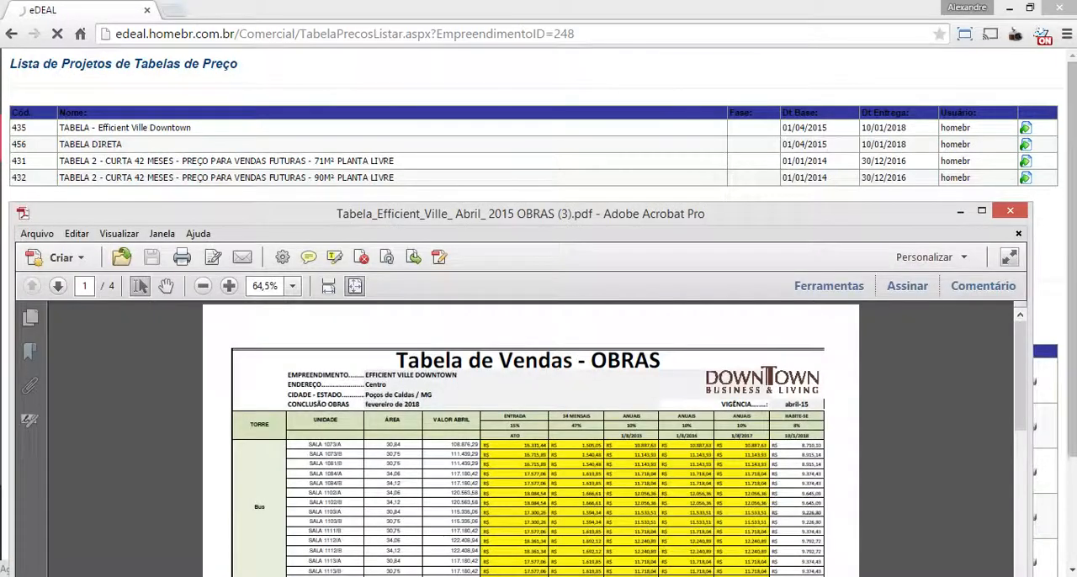
left_click(860, 576)
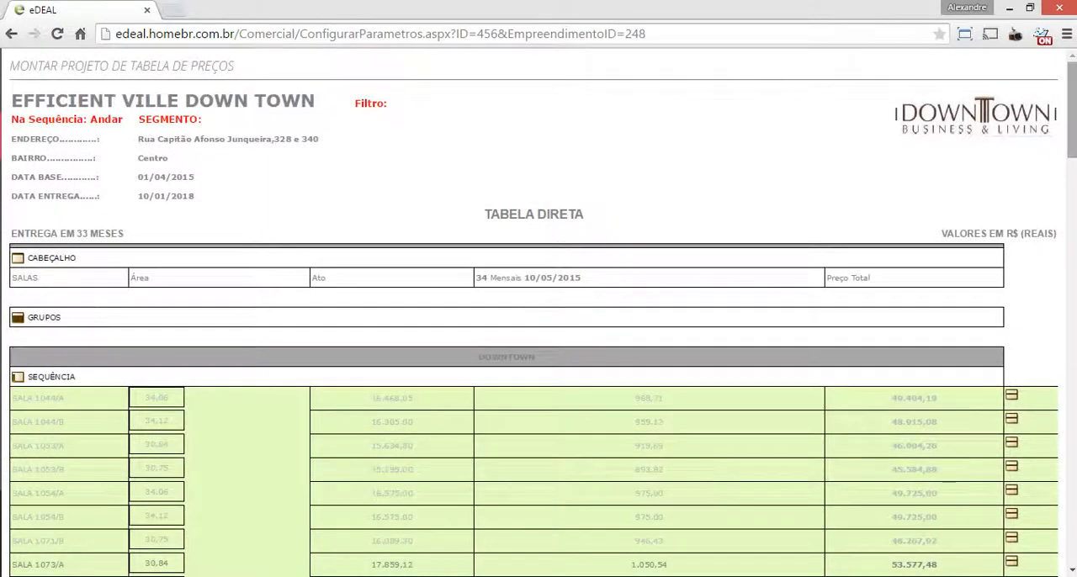
scroll(539, 312, "down", 2)
scroll(538, 311, "up", 1)
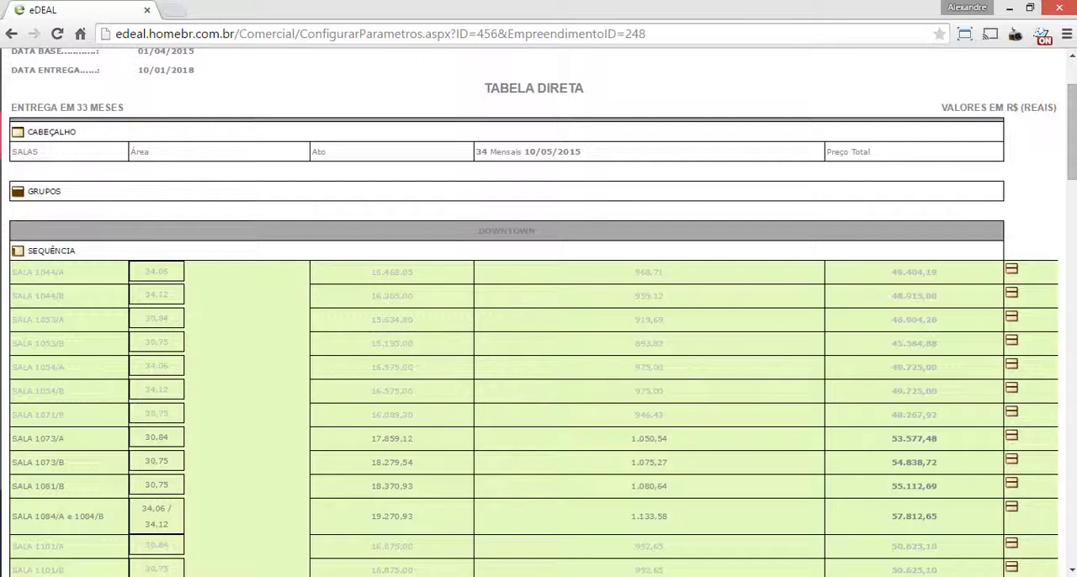
left_click(862, 576)
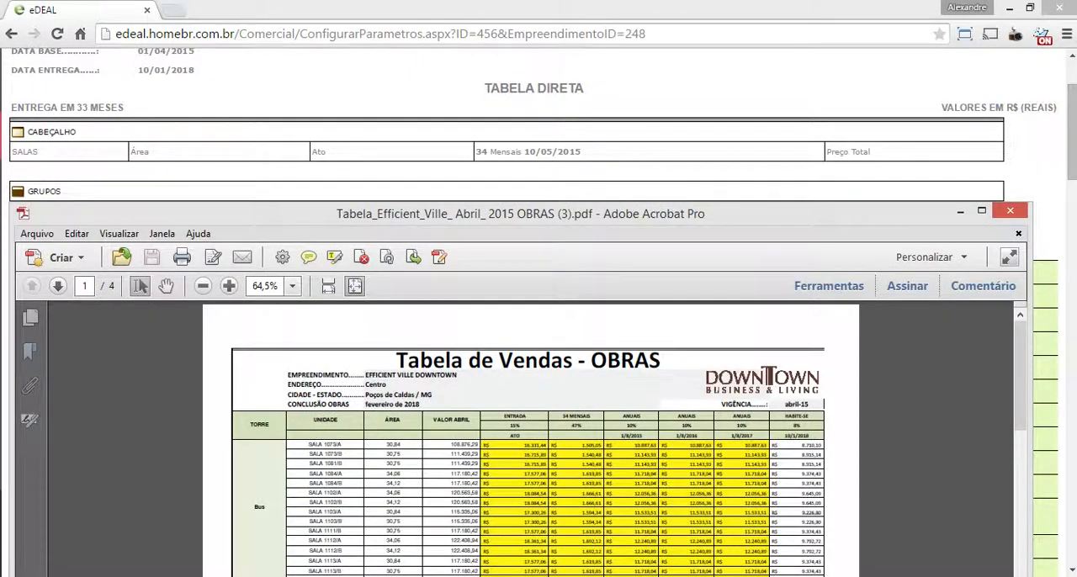
key("alt+Tab")
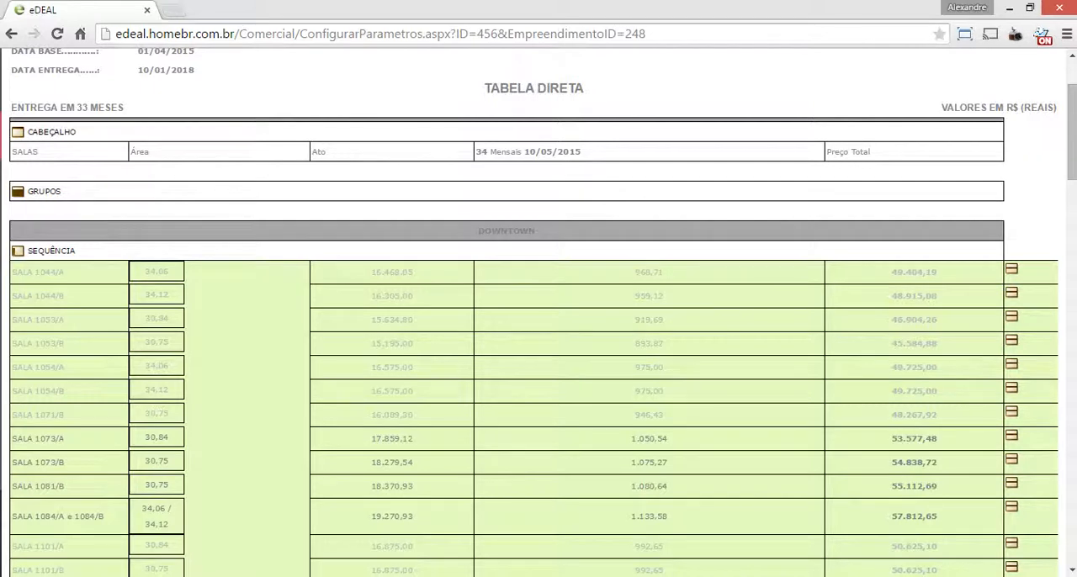
Create a new column in the table's header list with the description ANUAL, consulting the PDF sales table
left_click(50, 132)
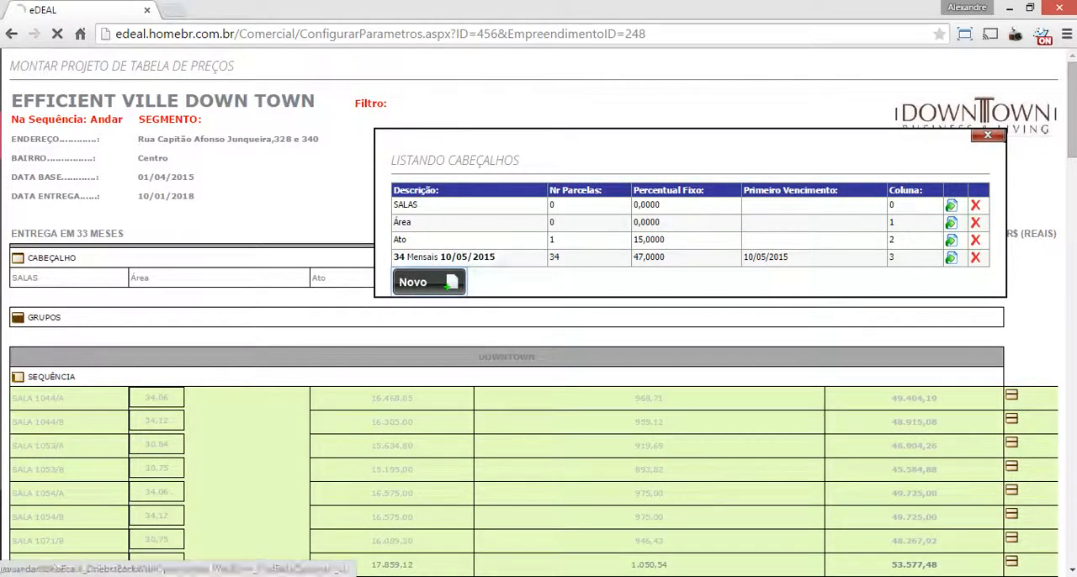
left_click(428, 282)
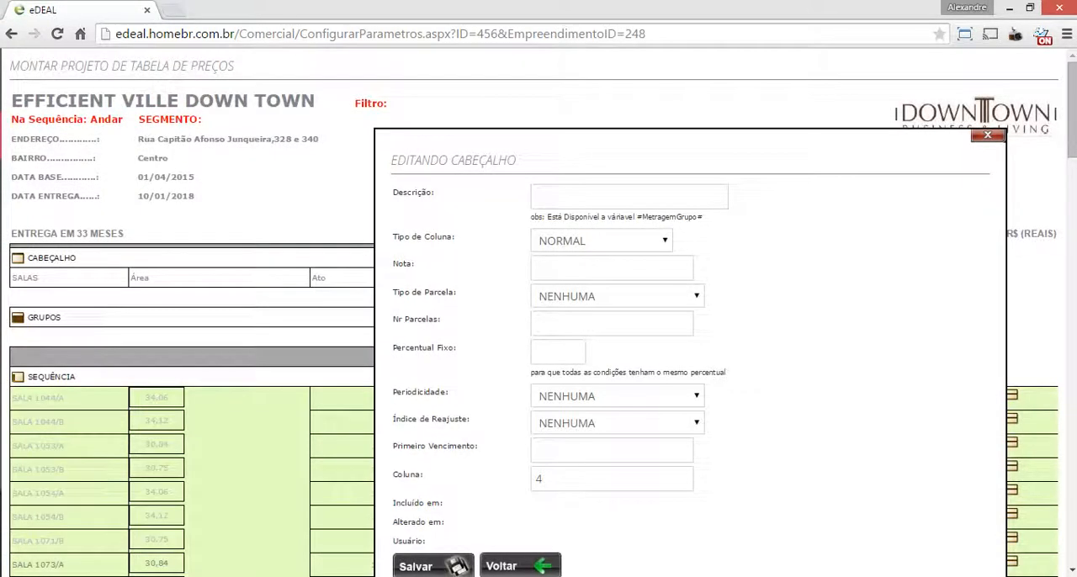
key("alt+Tab")
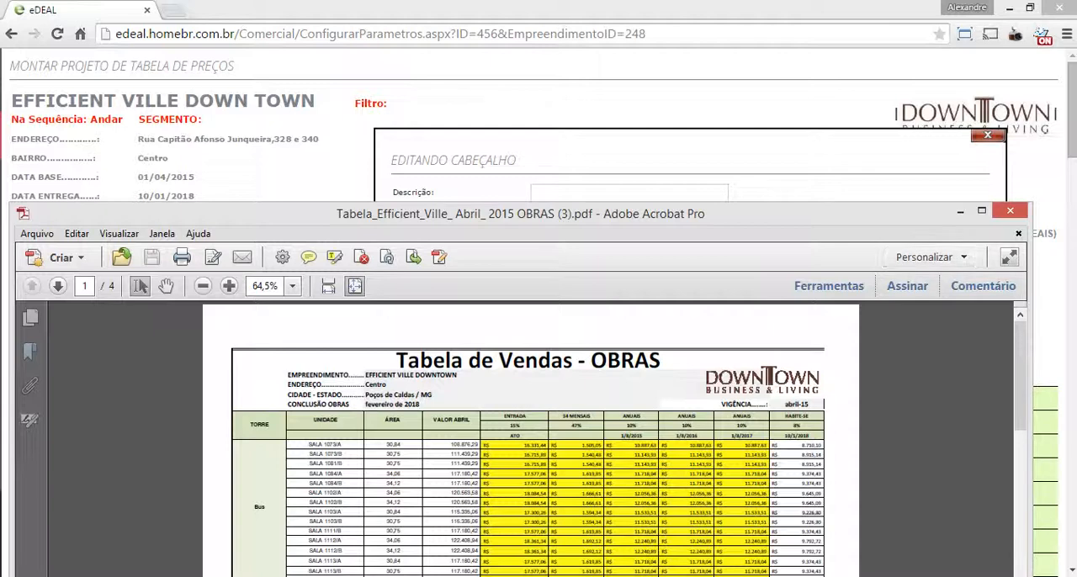
key("alt+Tab")
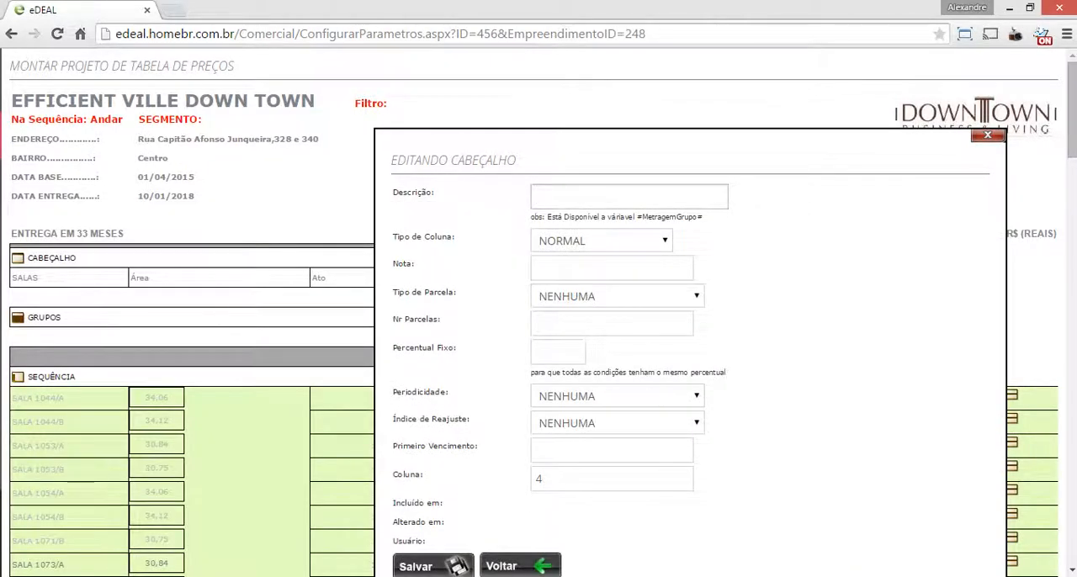
type("Ato")
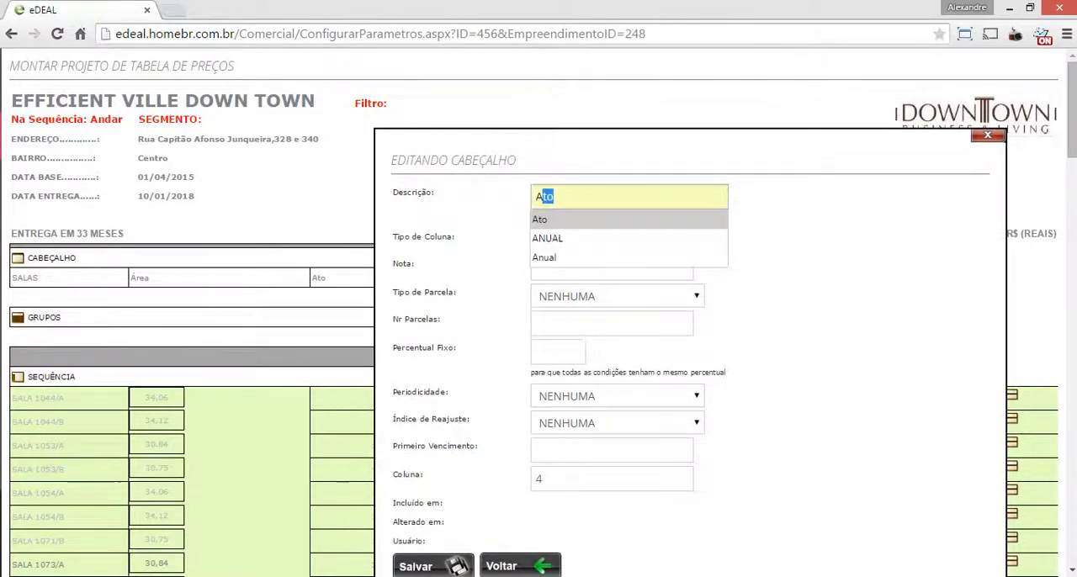
key("Down")
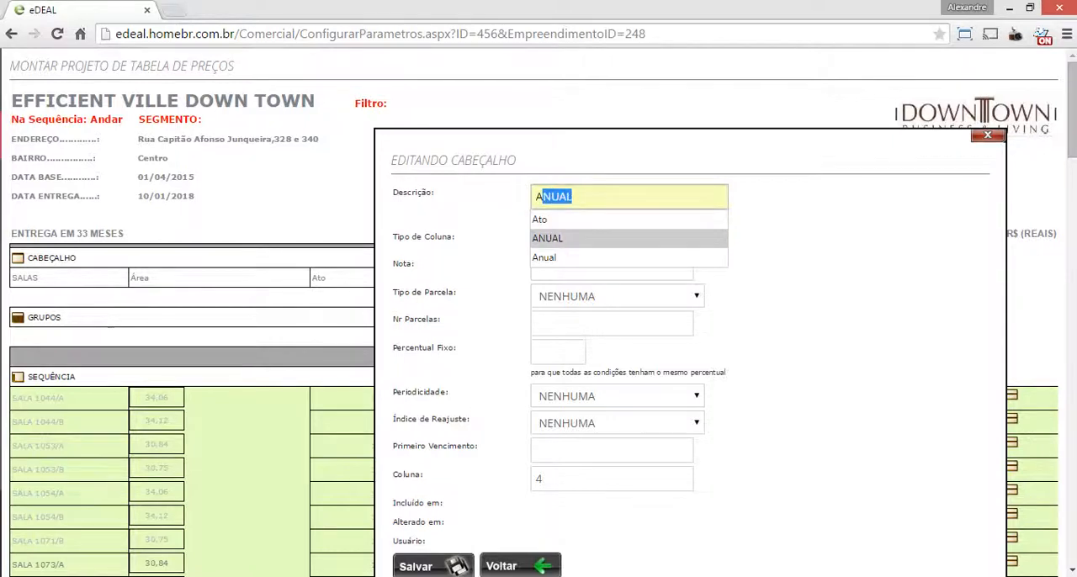
key("Return")
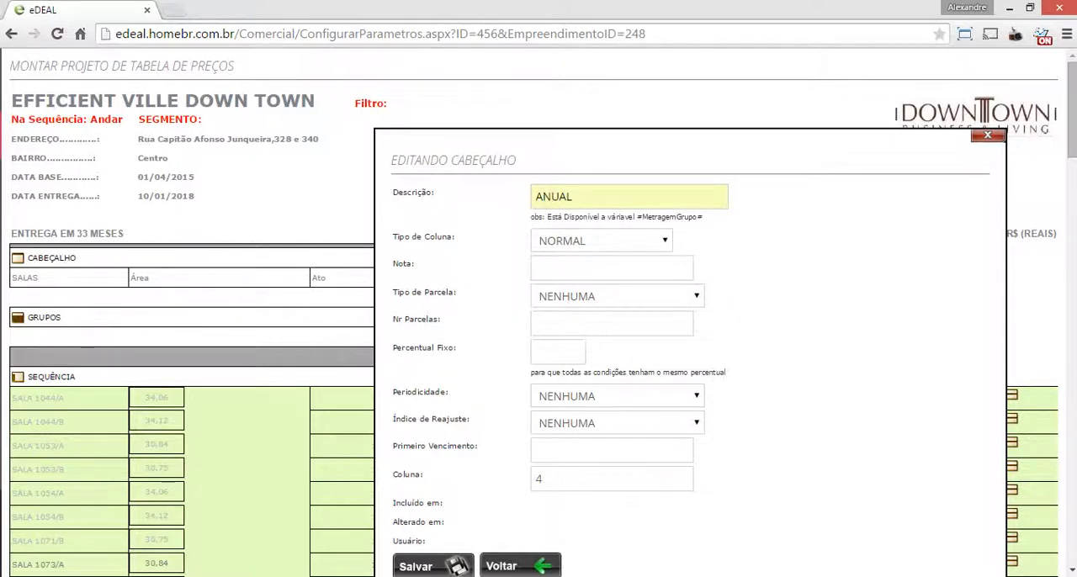
Set the ANUAL column's instalment type to PARC C/ CORREÇÃO, with 3 instalments and a fixed percentage of 30
left_click(617, 296)
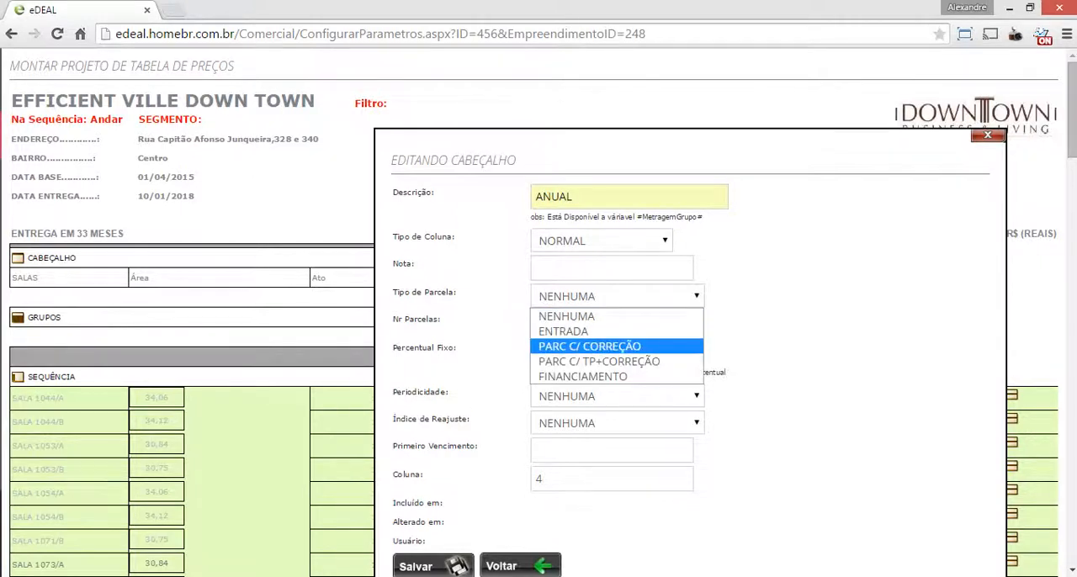
left_click(590, 347)
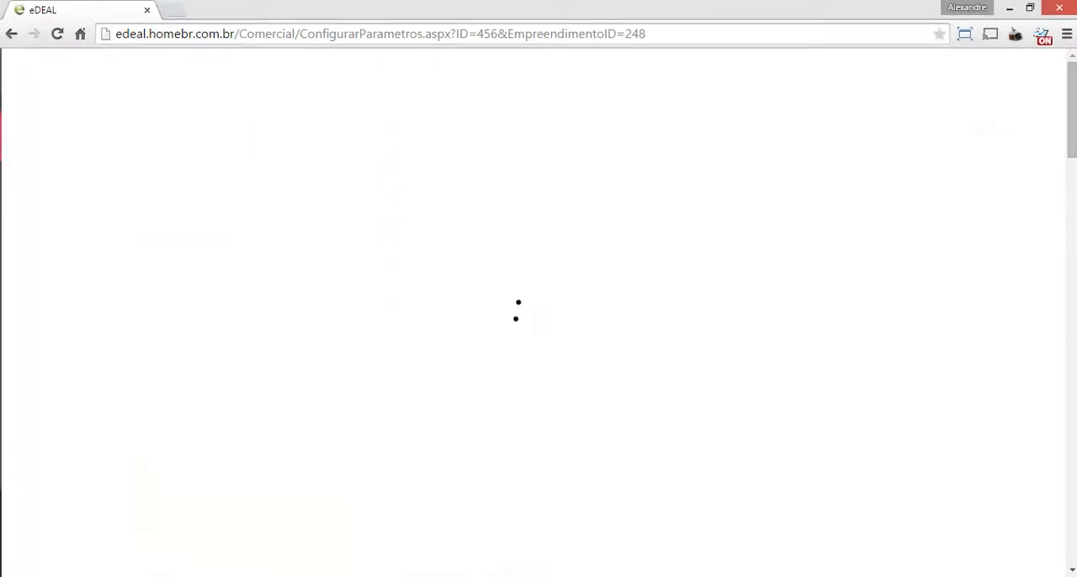
left_click(612, 343)
type("3")
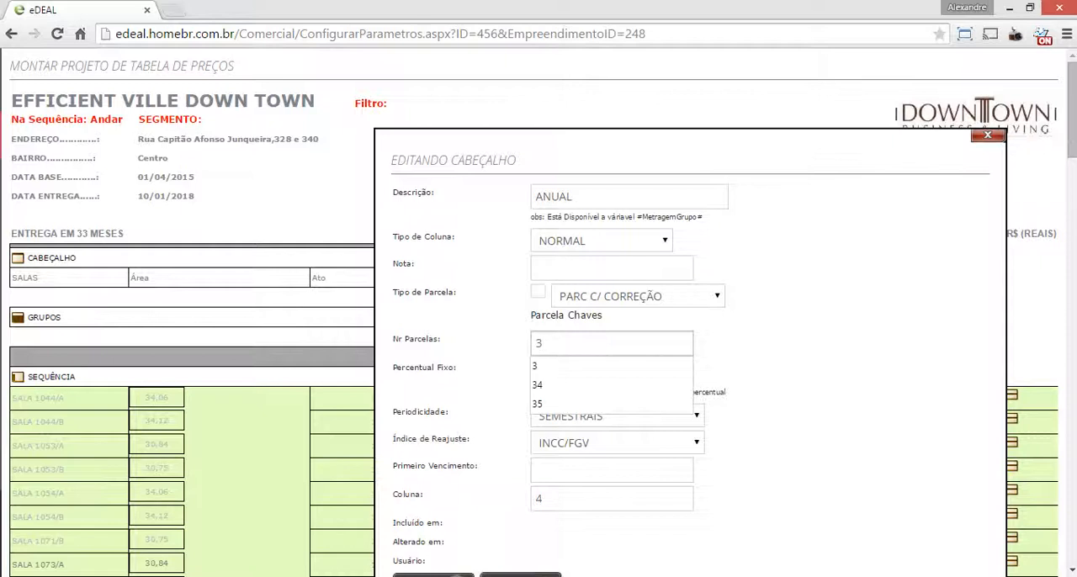
left_click(612, 470)
left_click(558, 372)
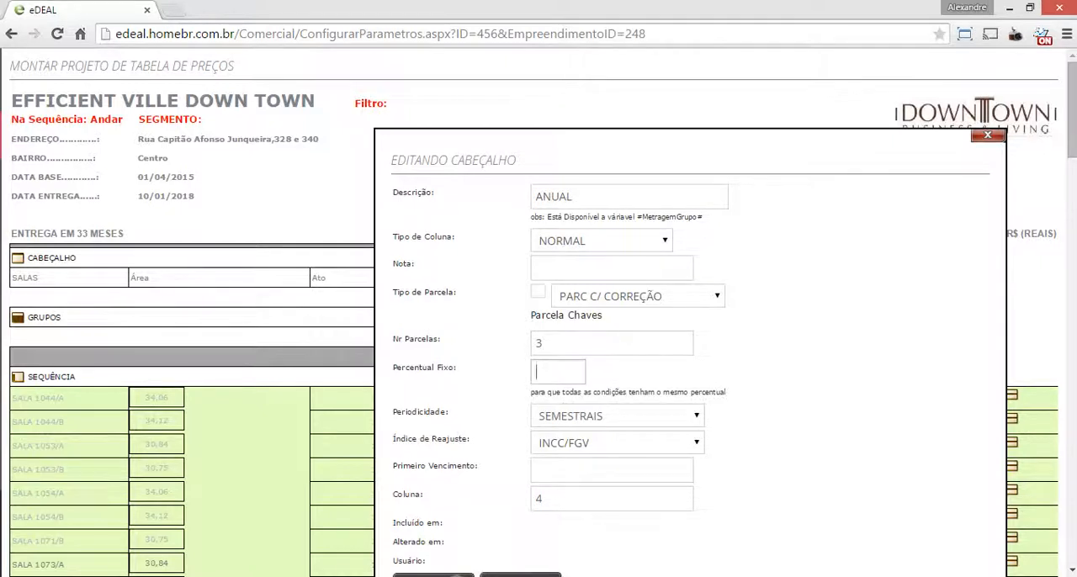
type("10")
left_click(612, 470)
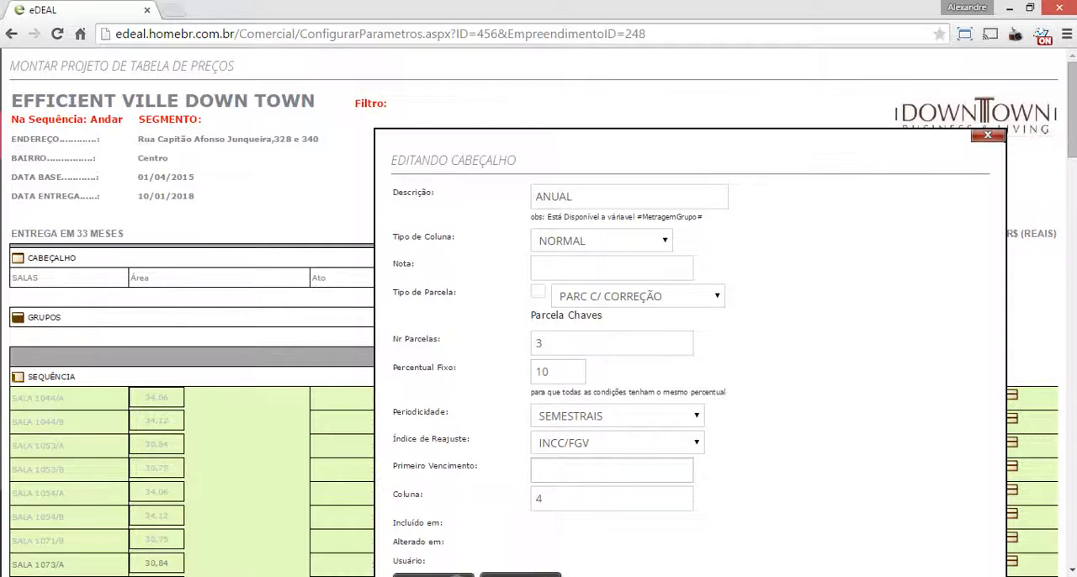
left_click_drag(546, 372, 536, 372)
type("3")
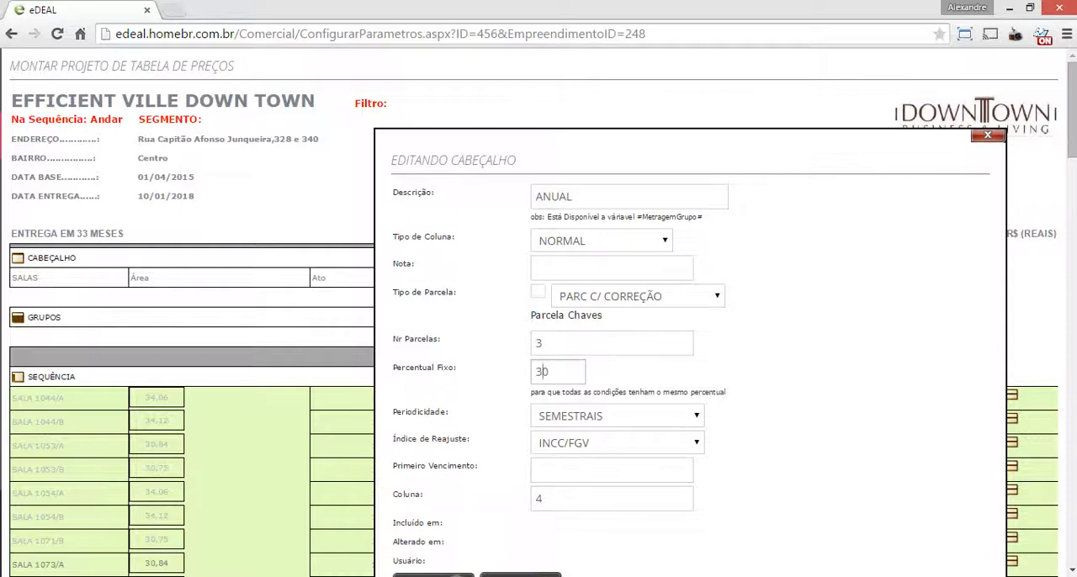
Set the ANUAL column's periodicity to ANUAIS and its first due date to 01/08/2015, taken from the PDF sales table
left_click(618, 416)
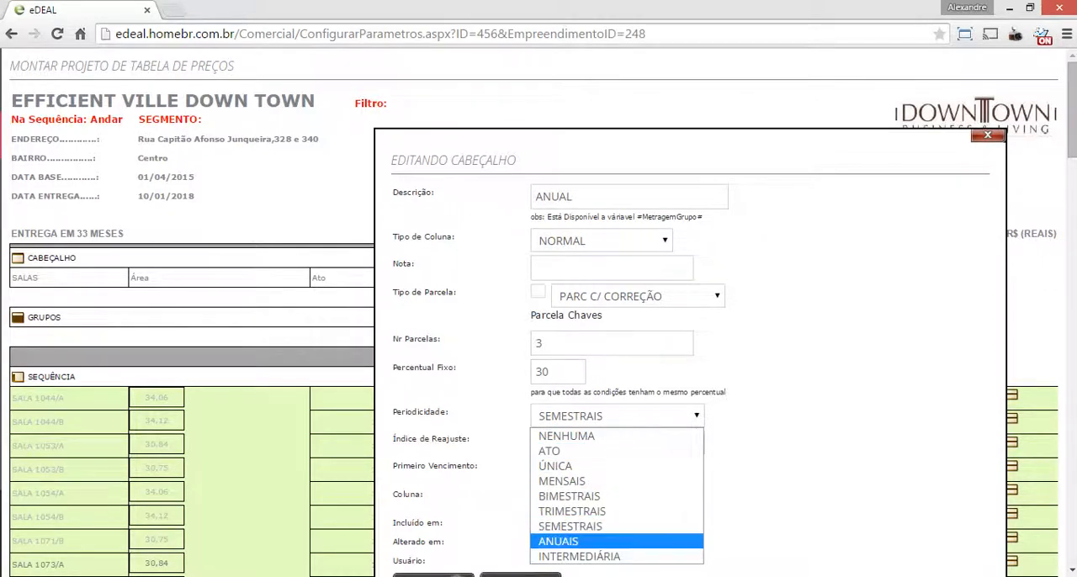
key("Return")
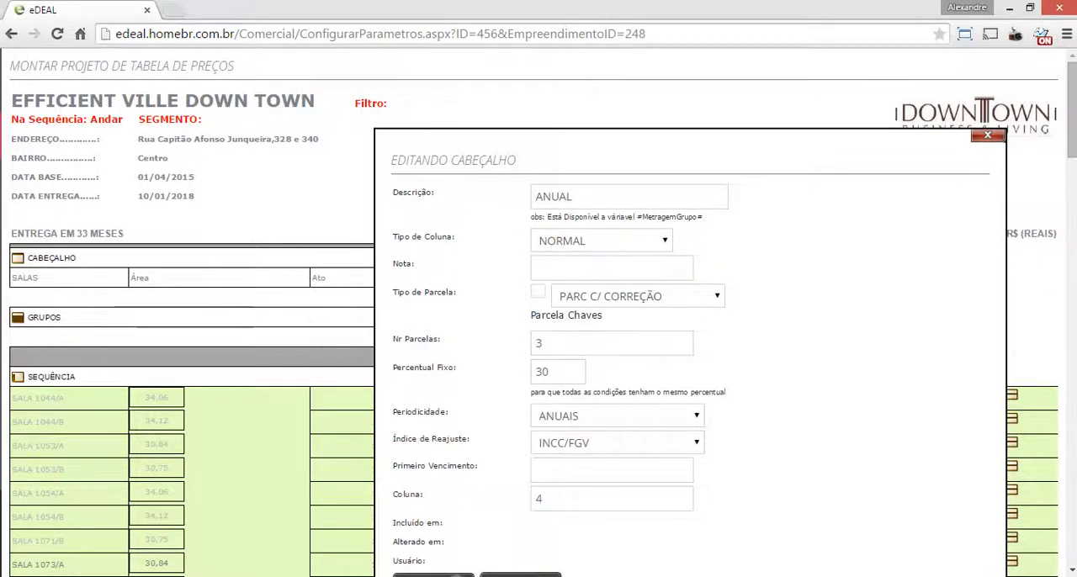
key("alt+Tab")
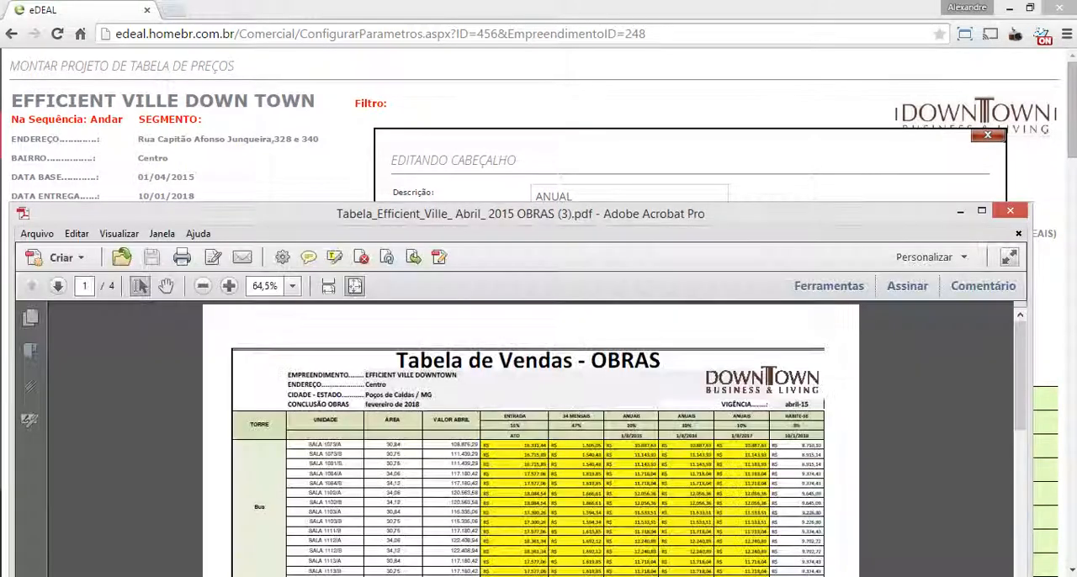
key("alt+Tab")
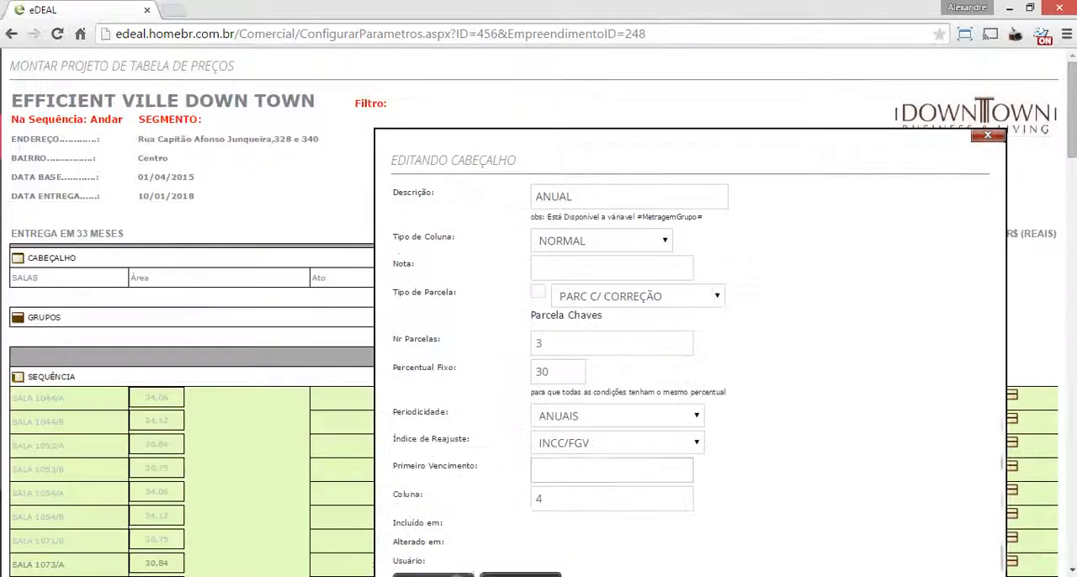
type("01")
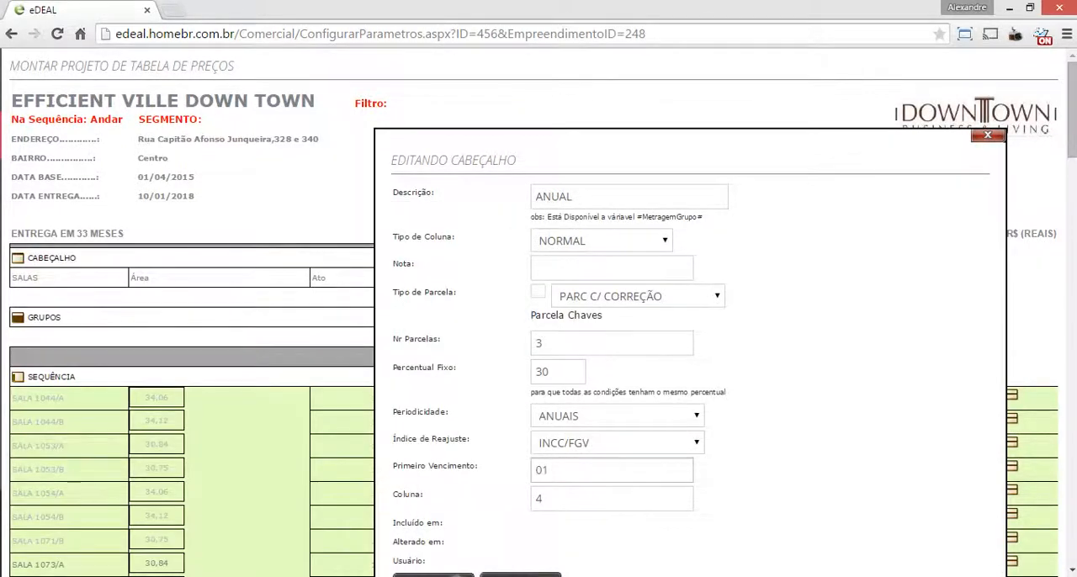
type("/08/2015")
Check the ANUAL column's settings against the PDF sales table and save the column
scroll(538, 312, "down", 5)
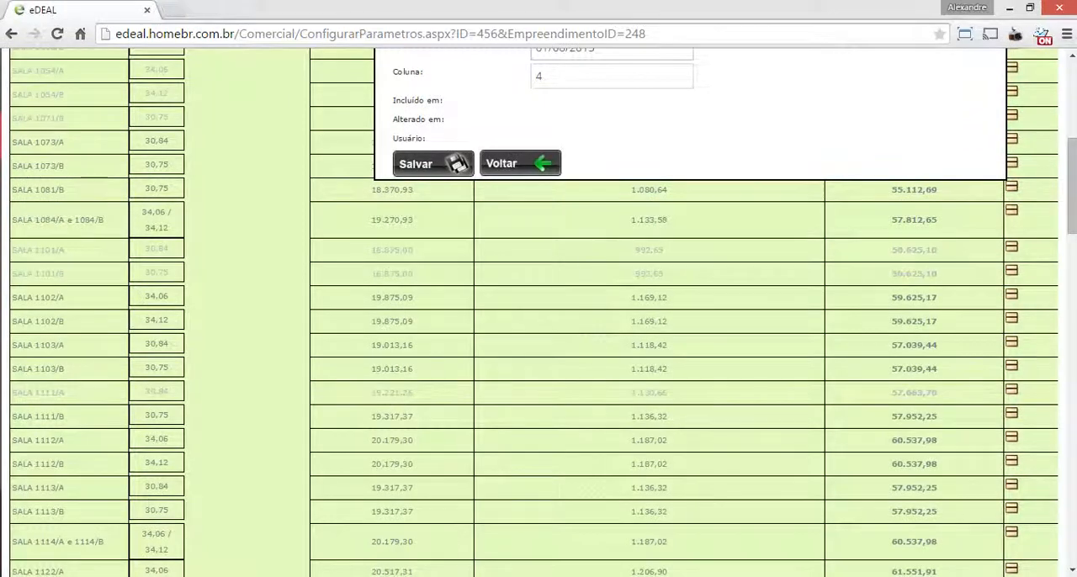
key("alt+Tab")
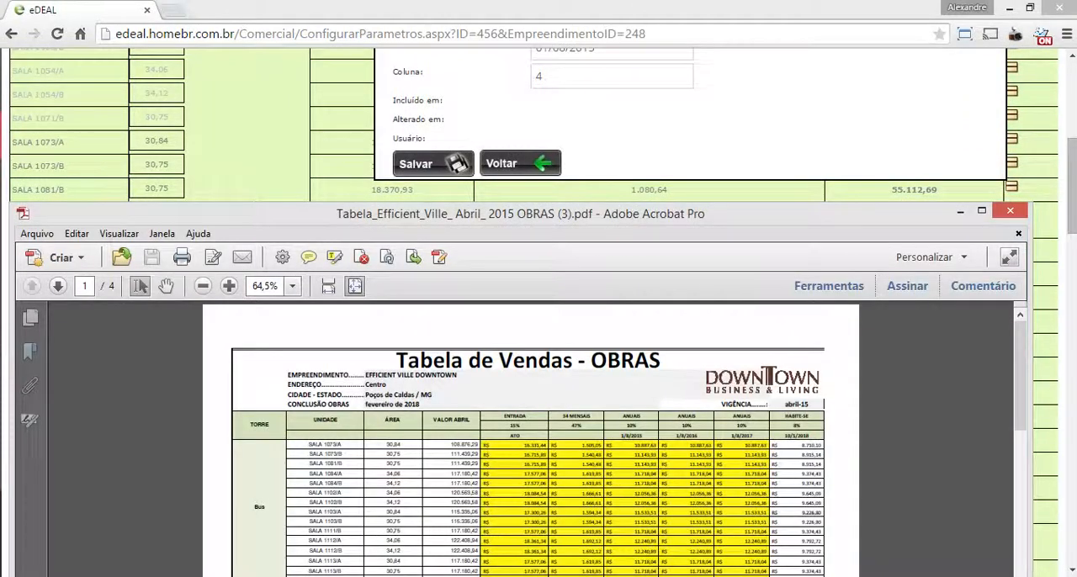
key("alt+Tab")
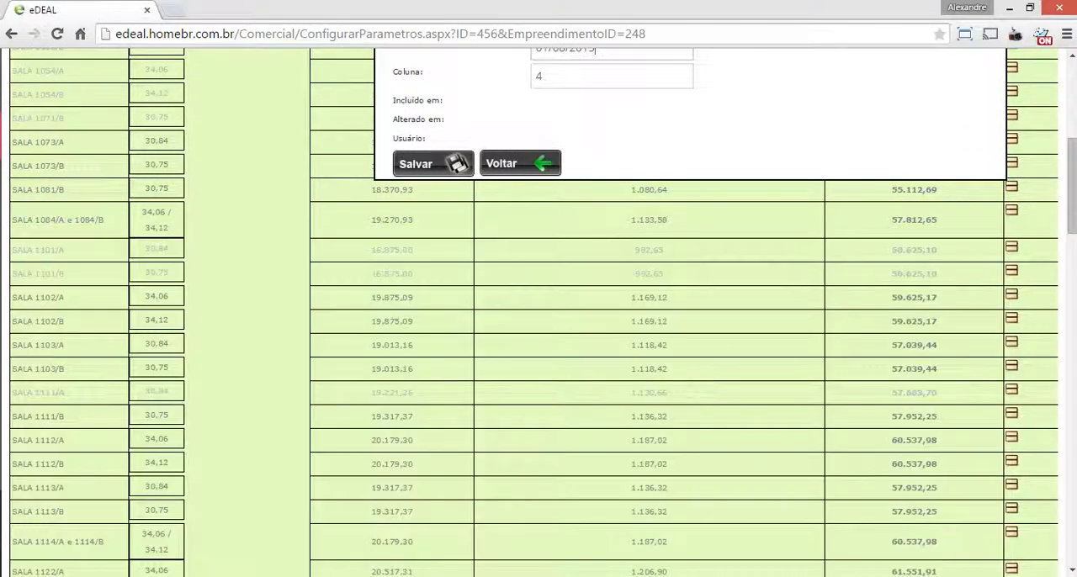
left_click(434, 163)
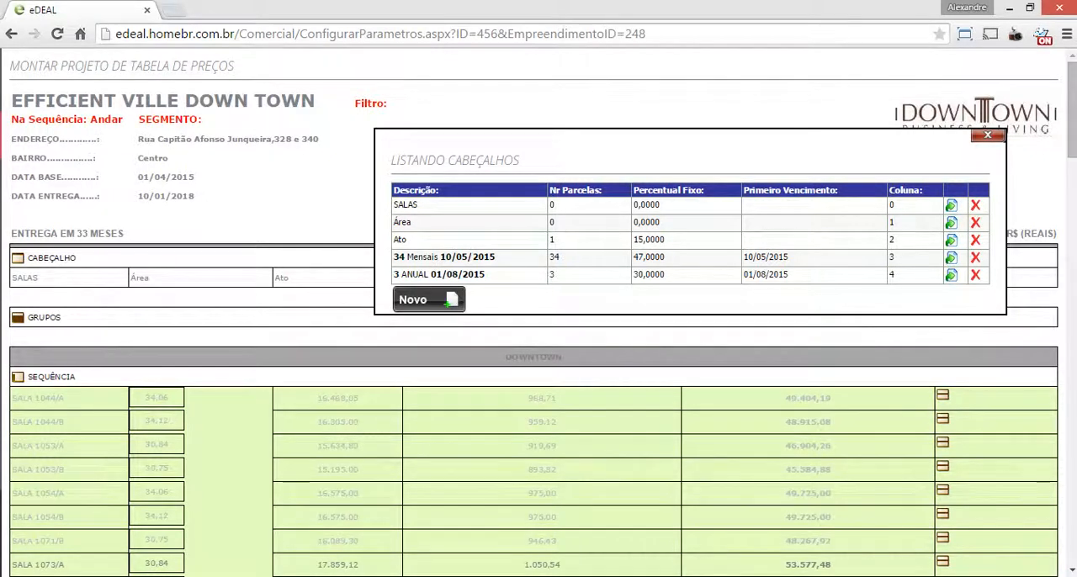
Compare the percentages in the header list with the payment columns of the PDF sales table
mouse_move(716, 152)
left_mouse_down()
mouse_move(749, 149)
mouse_move(703, 147)
left_mouse_up()
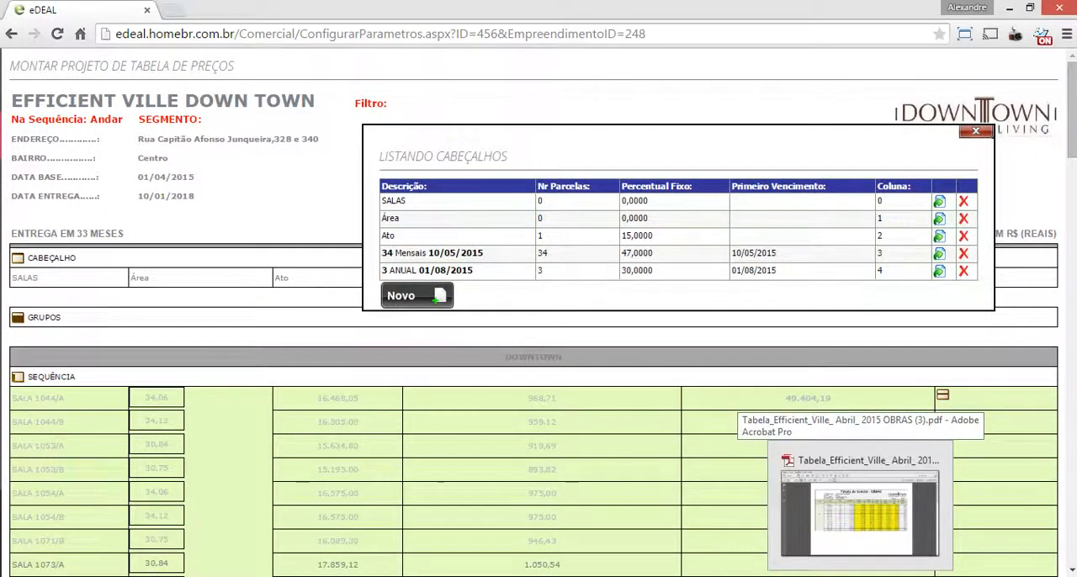
left_click(860, 576)
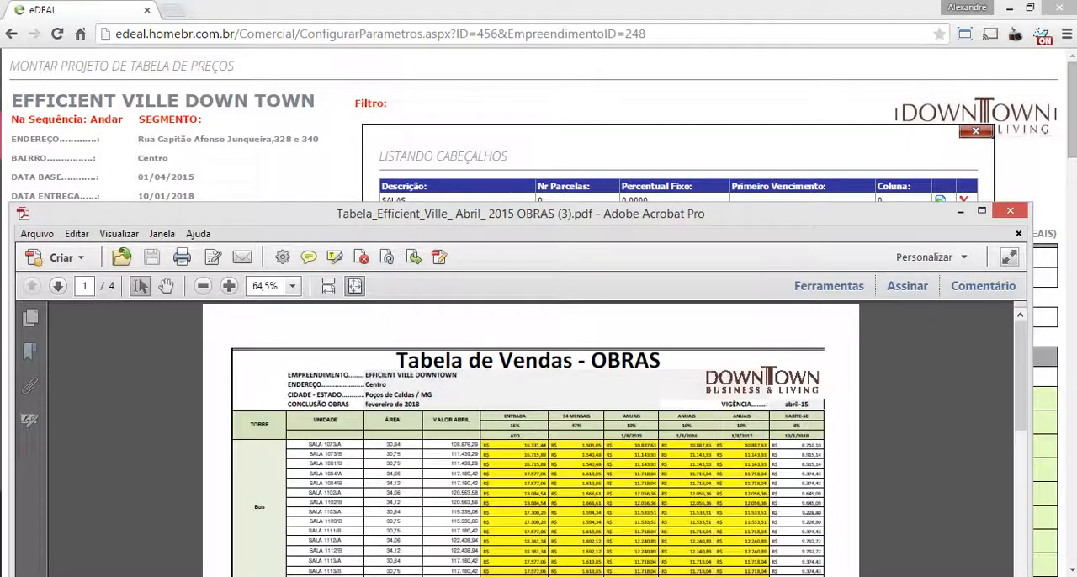
double_click(577, 426)
key("alt+Tab")
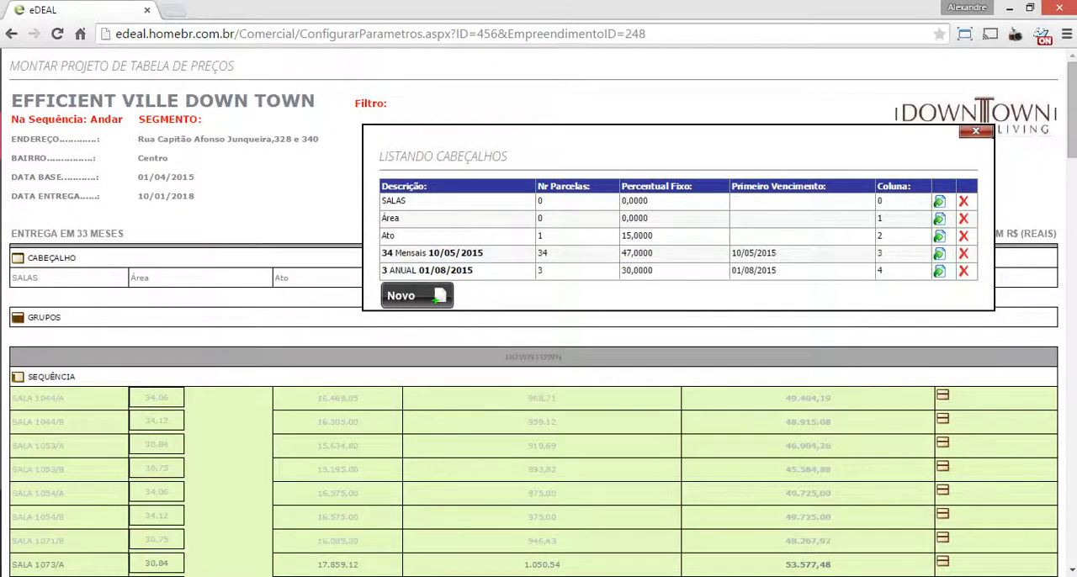
Create another header column with the description HABITE-SE, after consulting the PDF sales table and minimizing its window
left_click(417, 296)
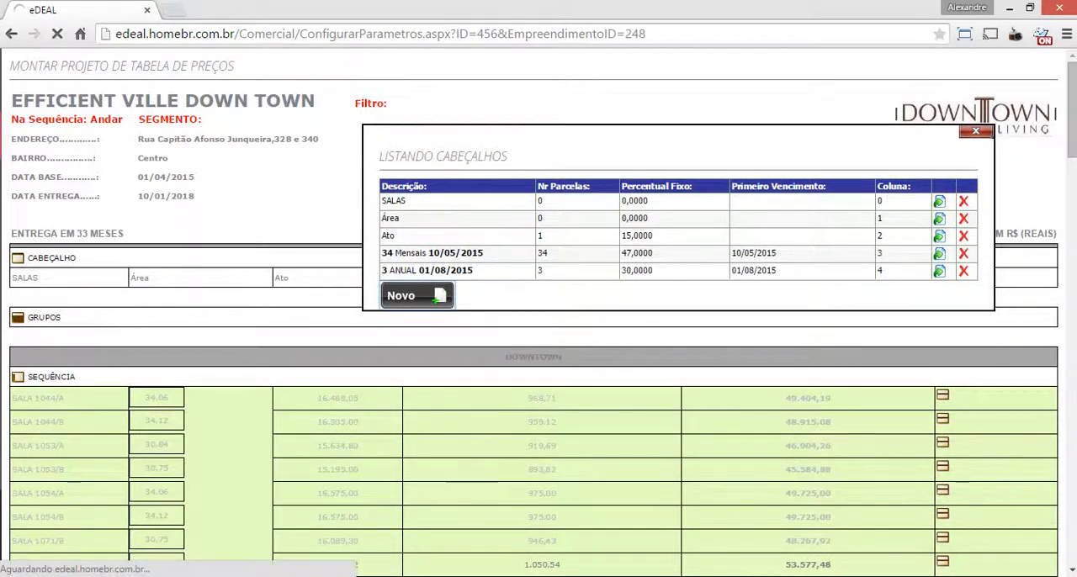
key("alt+Tab")
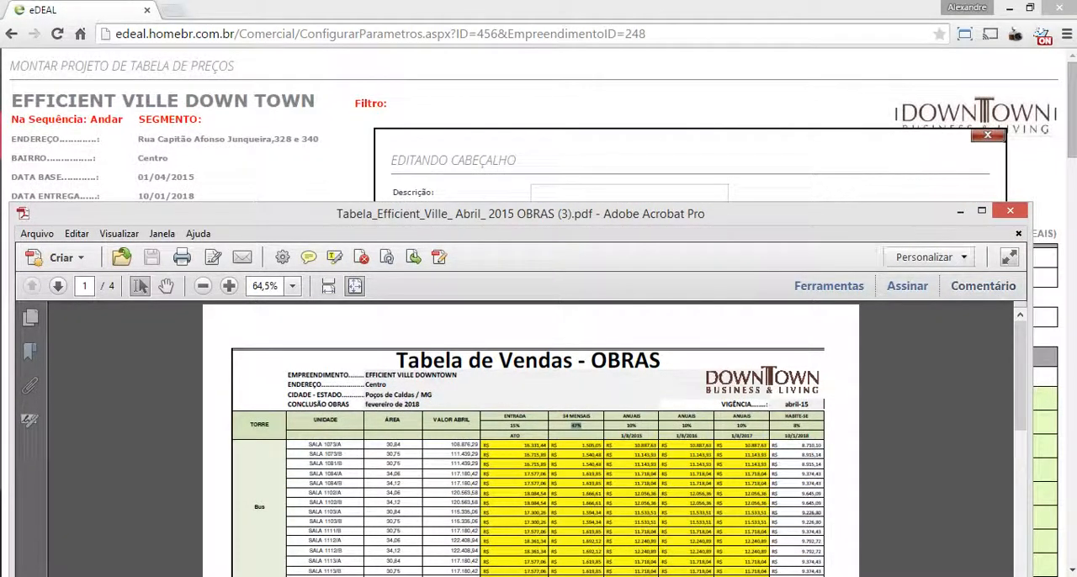
left_click(960, 212)
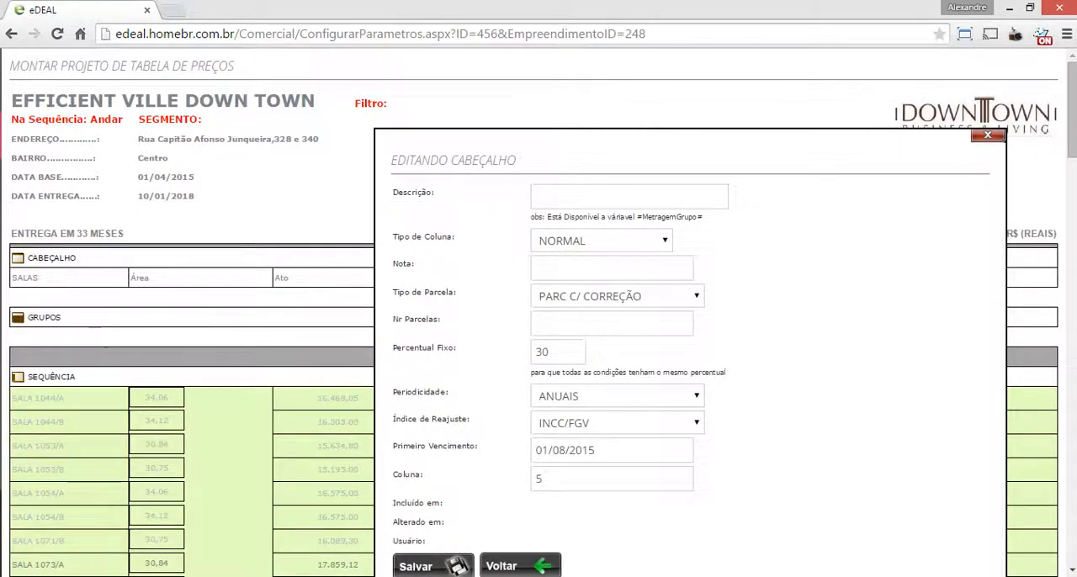
left_click(629, 197)
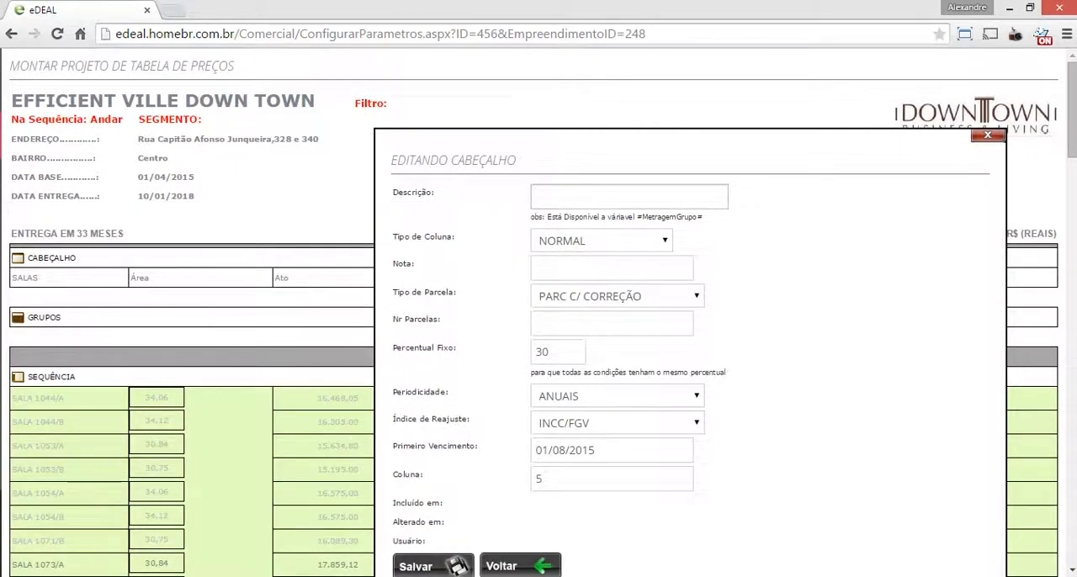
type("HABITE-SE")
Set the HABITE-SE column's installment type to PARC C/ CORREÇÃO with 1 installment and mark it as Parcela Chaves
left_click(623, 296)
key("Return")
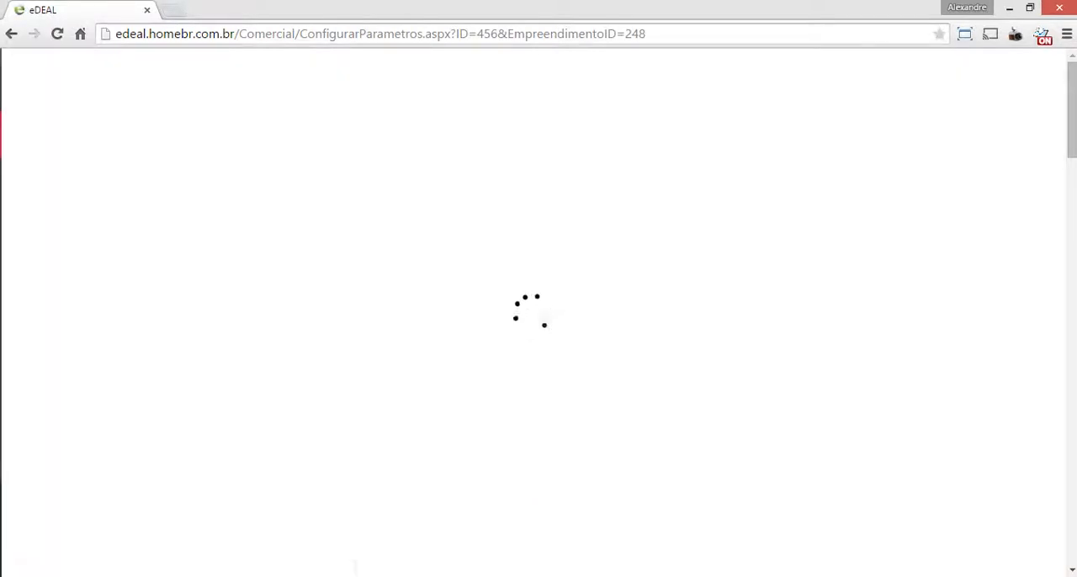
left_click(617, 296)
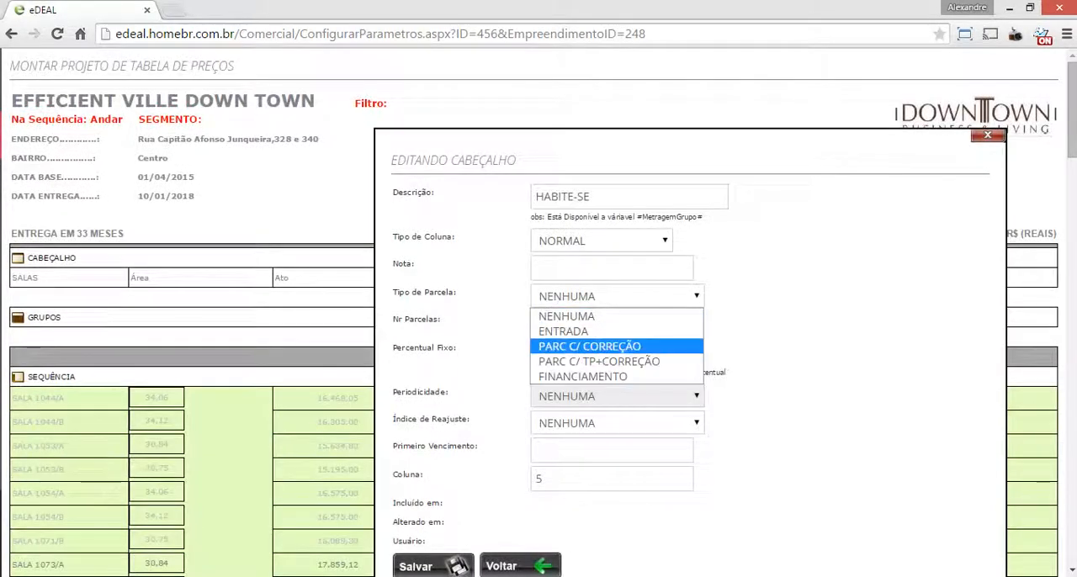
key("Return")
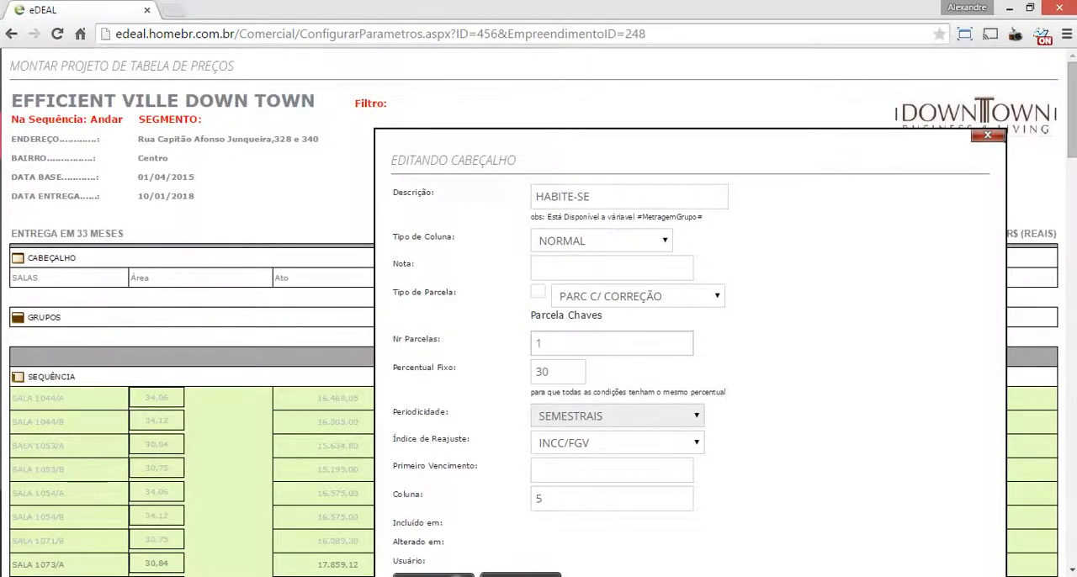
left_click(539, 291)
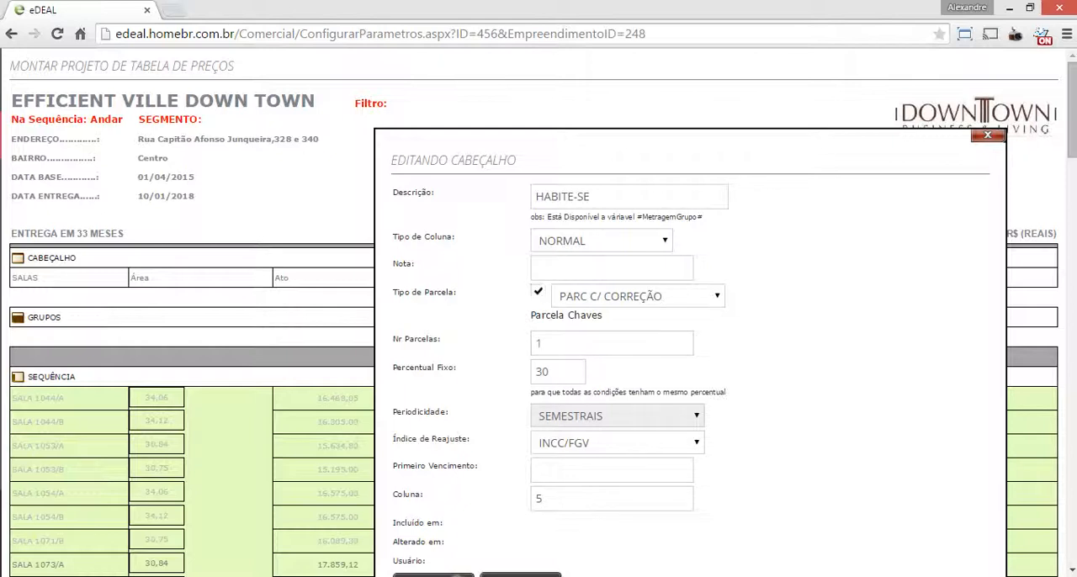
Clear the fixed percentage of the HABITE-SE column
left_click(556, 344)
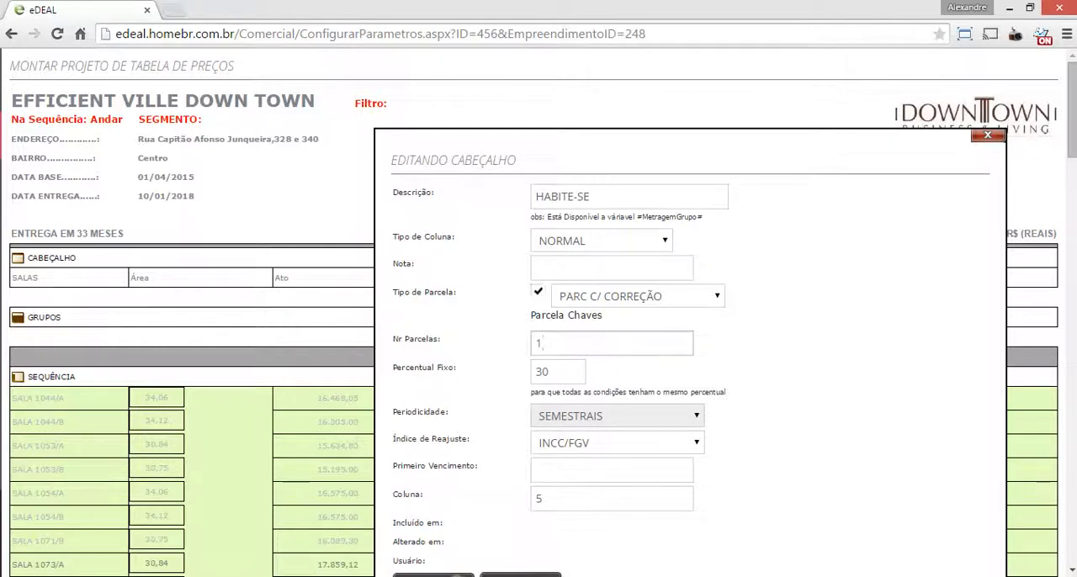
key("Tab")
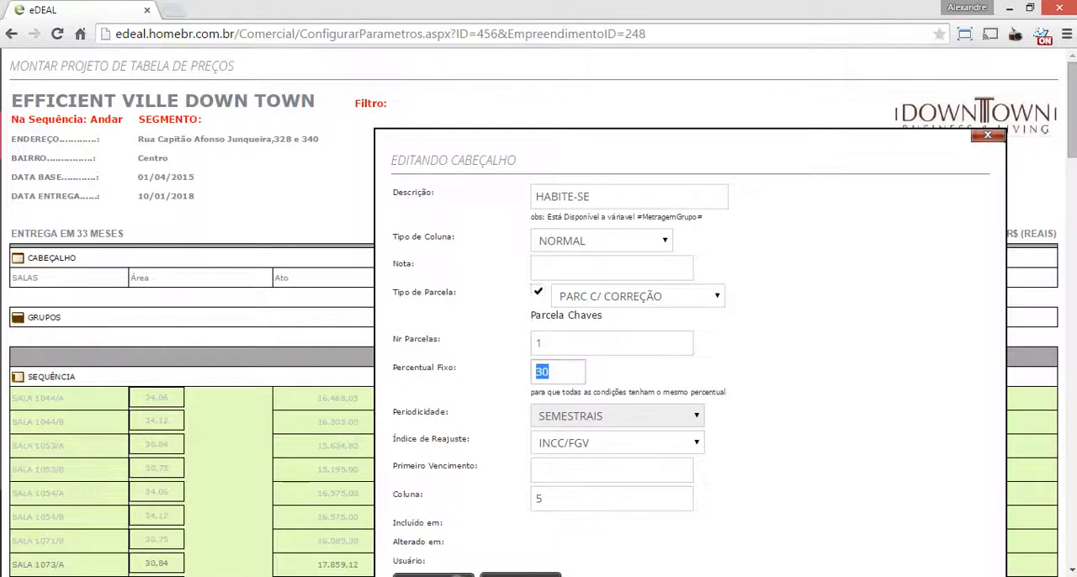
key("BackSpace")
left_click(551, 343)
left_click(558, 372)
left_click(612, 268)
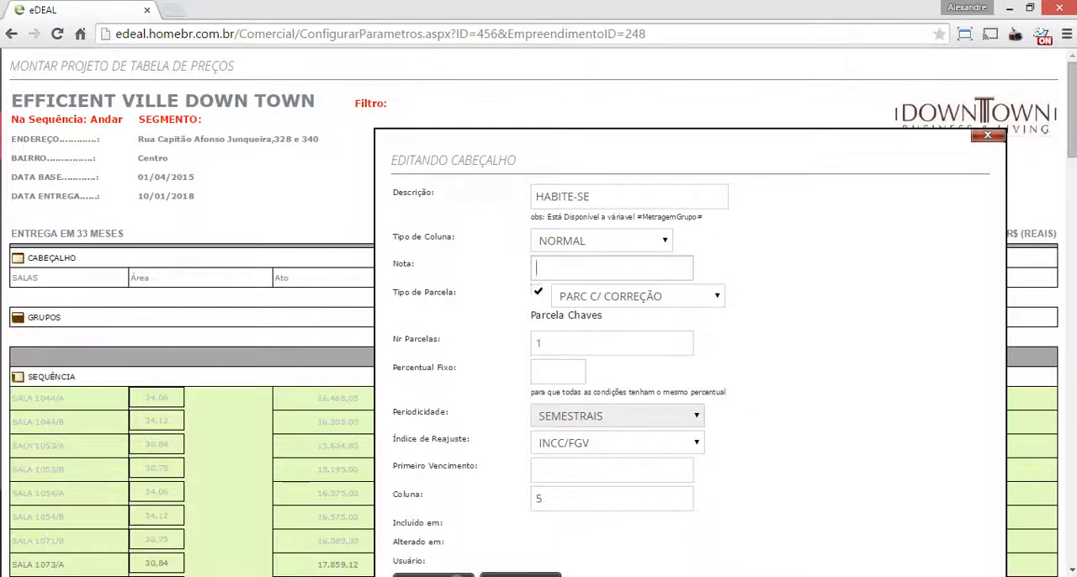
Set the HABITE-SE periodicity to ÚNICA and first due date to 10/01/2018, mark Parcela Chaves again, and save the column
scroll(539, 311, "down", 1)
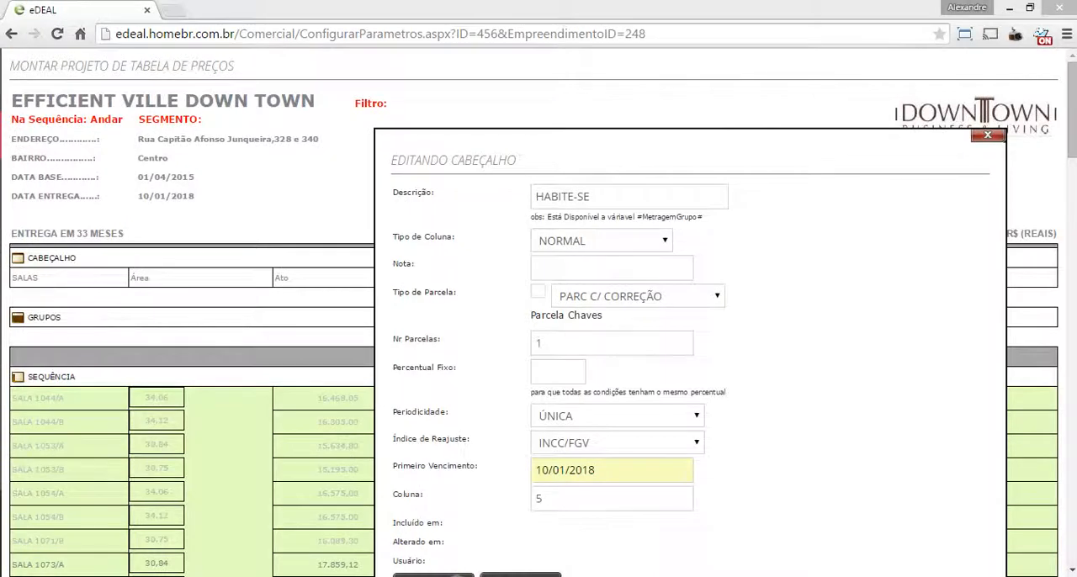
left_click(538, 291)
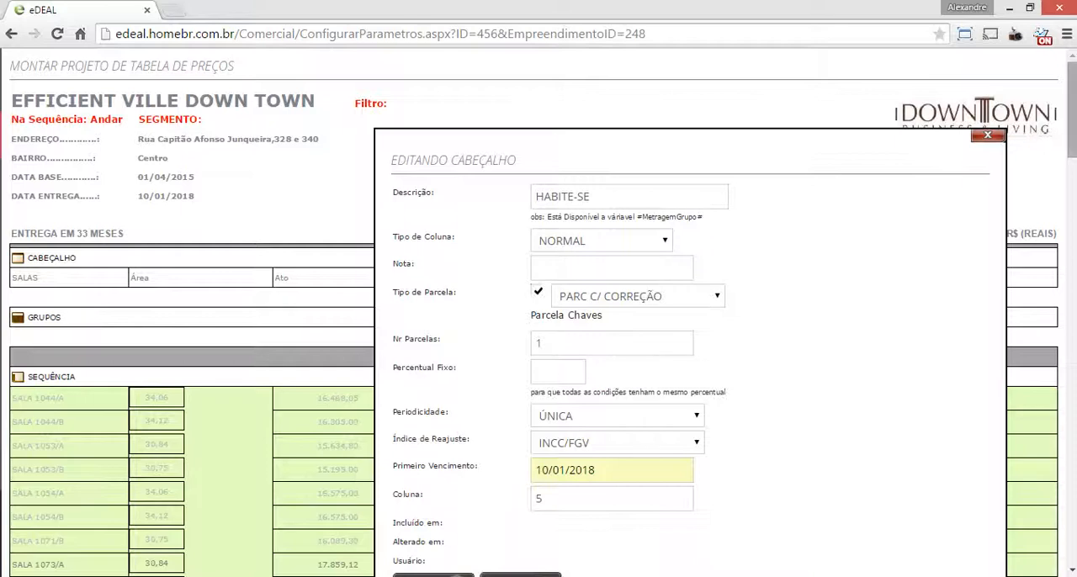
scroll(538, 315, "down", 3)
left_click(425, 460)
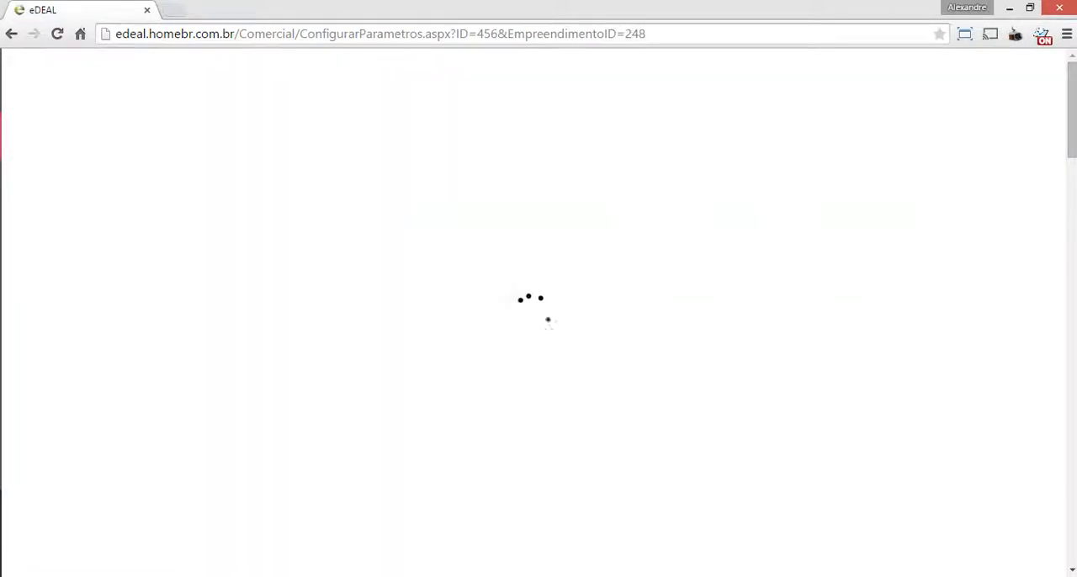
Review the DOWNTOWN heading in the price table and open the DOWNTOWN group for editing from the groups list
scroll(548, 320, "down", 2)
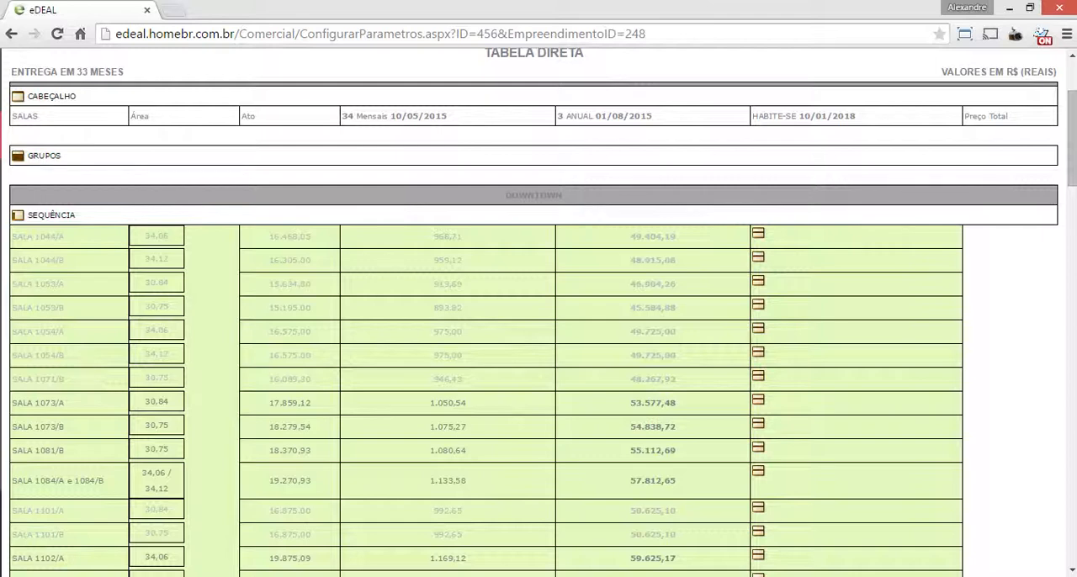
double_click(534, 195)
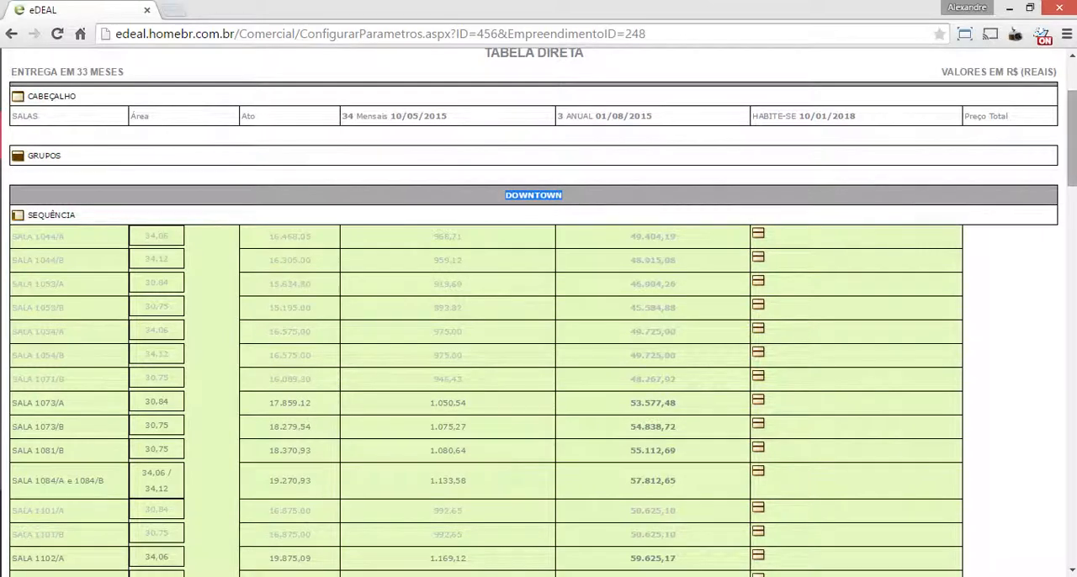
left_click_drag(1072, 138, 1072, 109)
left_click(42, 317)
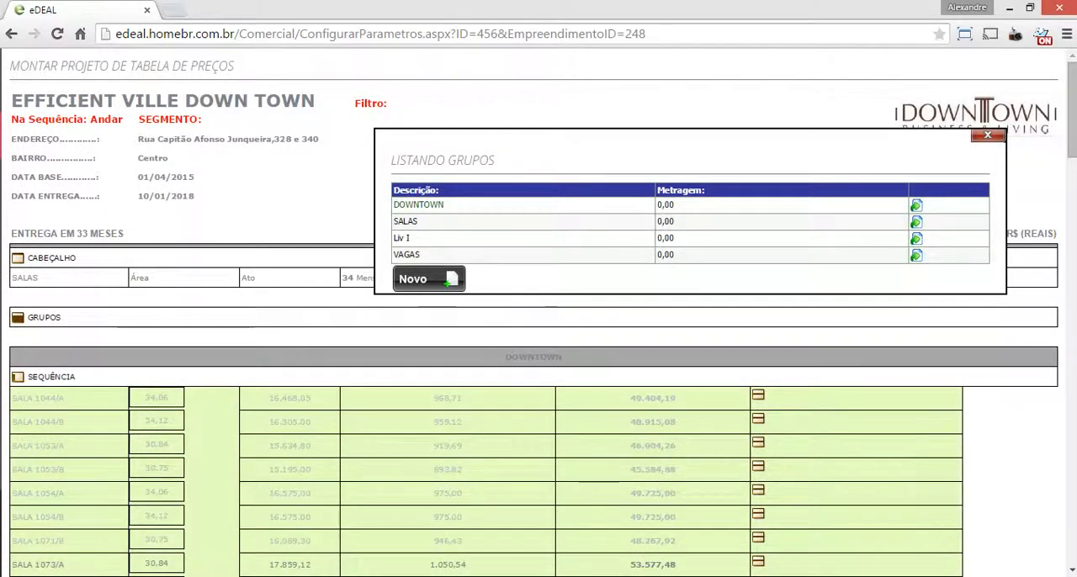
left_click(429, 279)
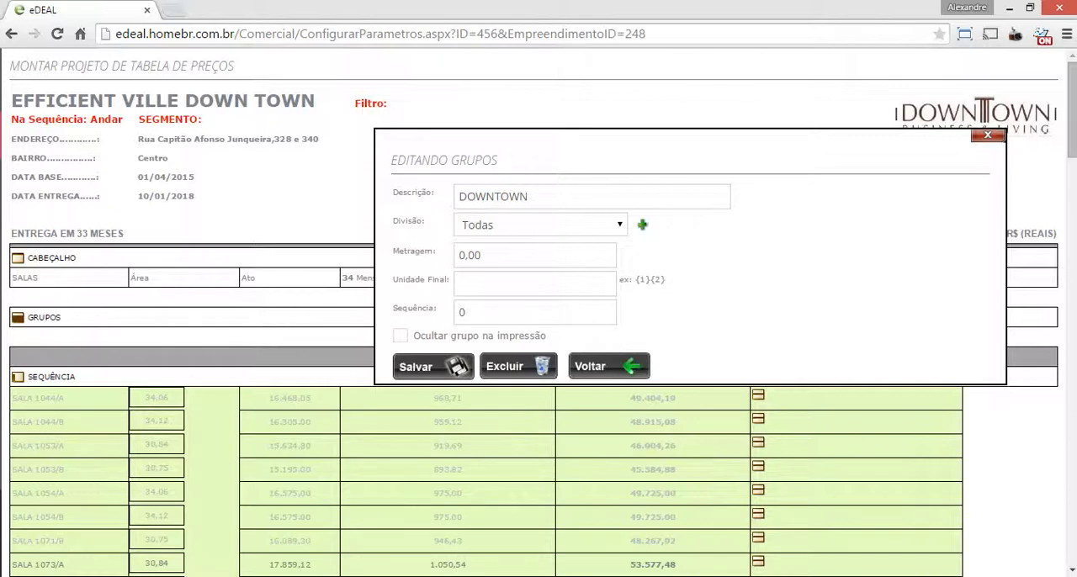
Examine how the units are grouped by tower across the pages of the PDF sales table
left_click(859, 576)
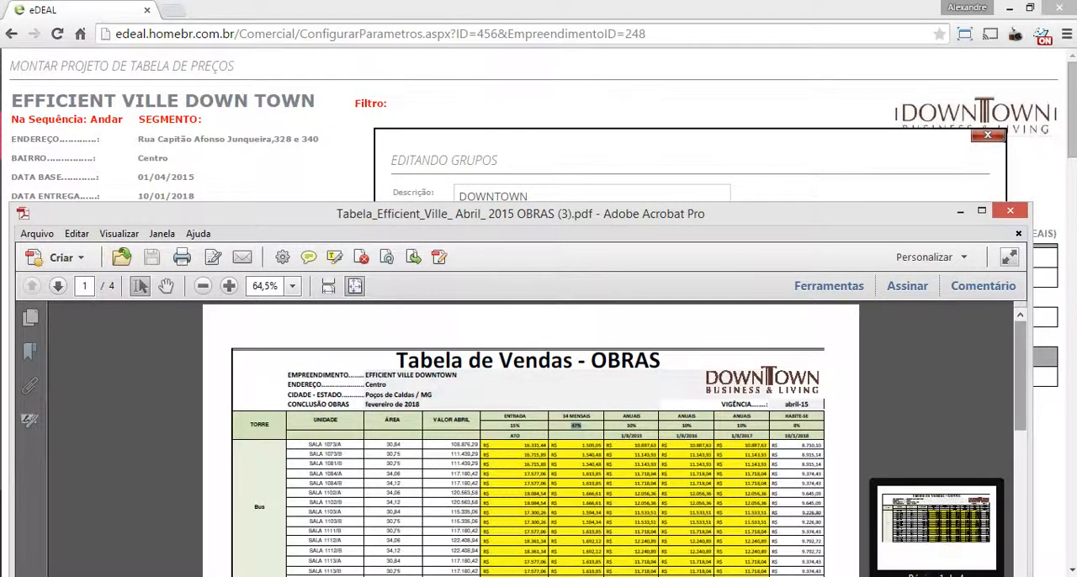
left_click_drag(758, 214, 741, 87)
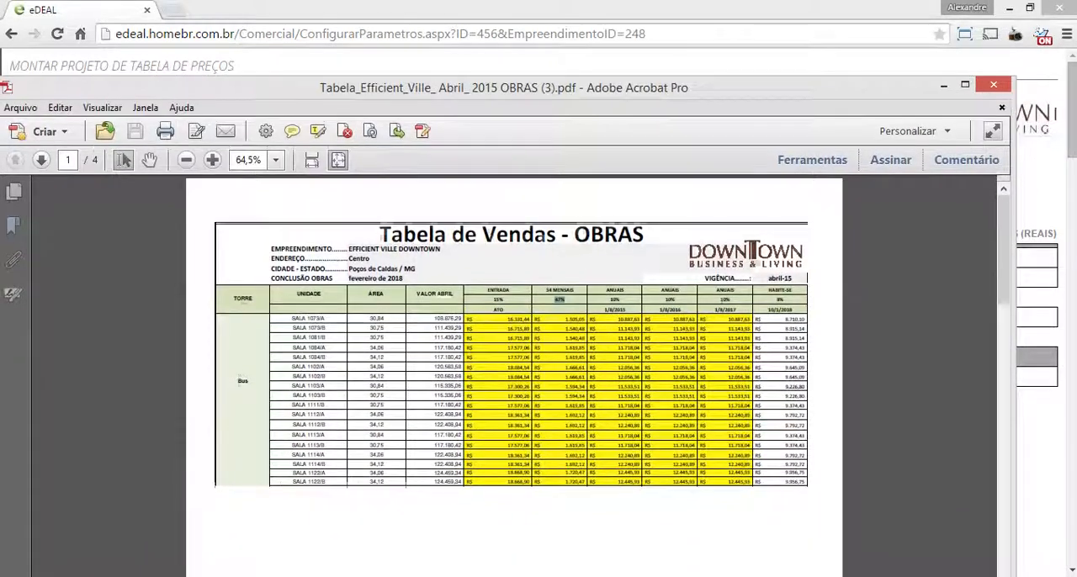
left_click_drag(1004, 255, 1004, 256)
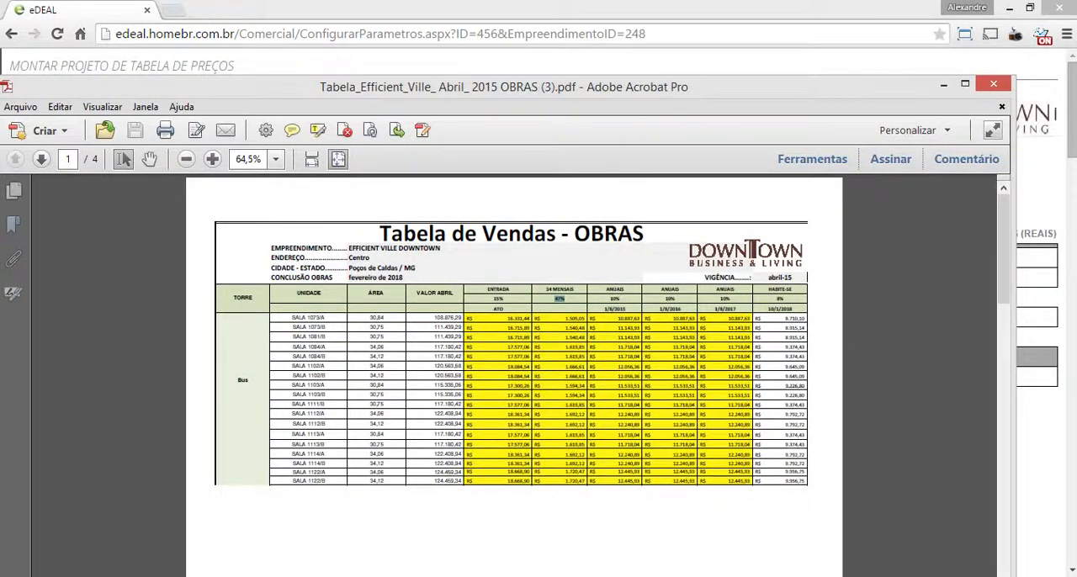
left_click(965, 83)
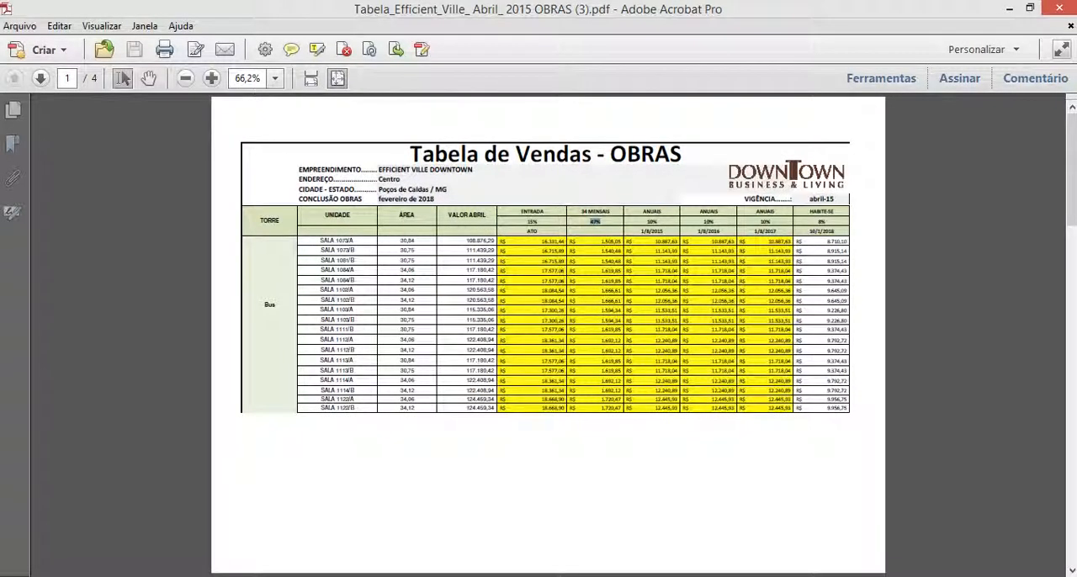
double_click(269, 305)
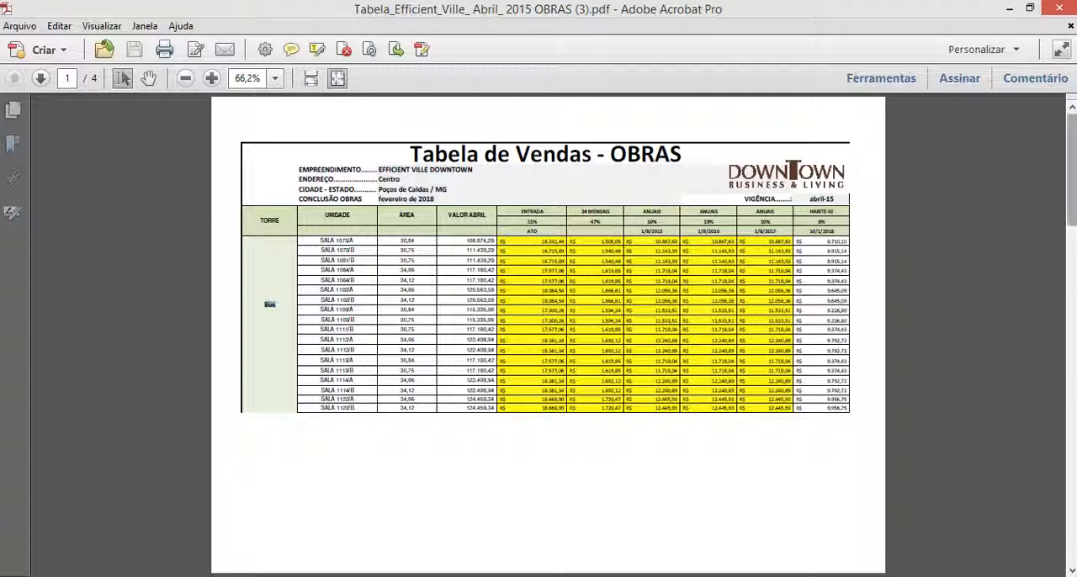
left_click_drag(1071, 168, 1071, 212)
left_click_drag(1071, 156, 1071, 268)
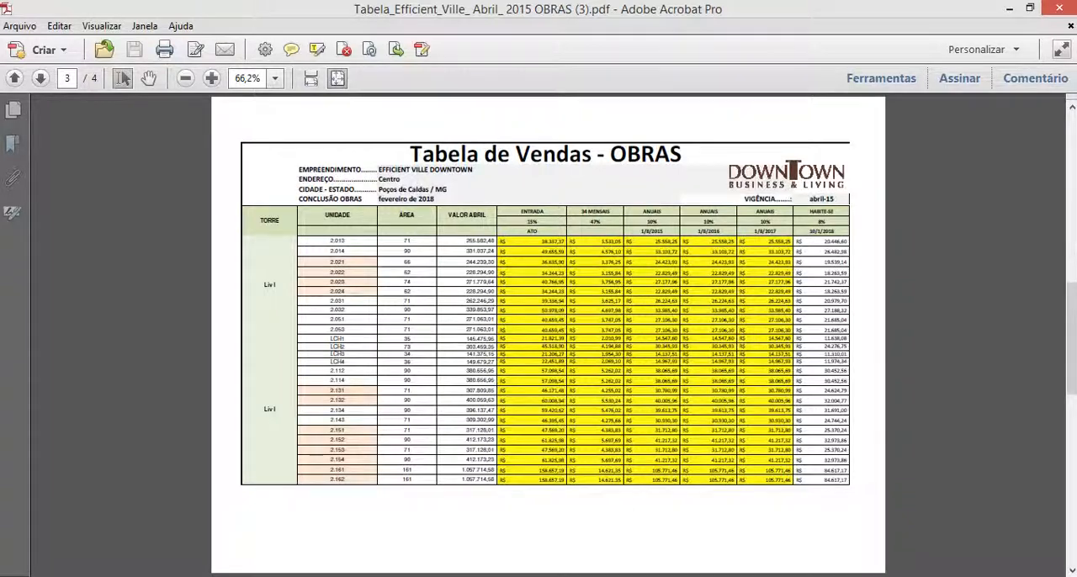
scroll(548, 335, "down", 1)
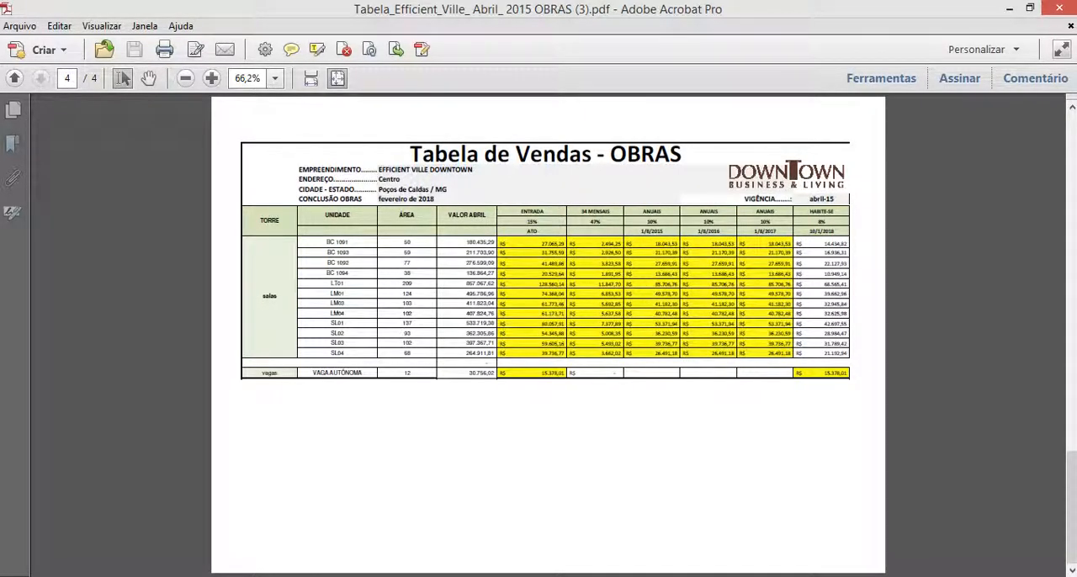
key("Home")
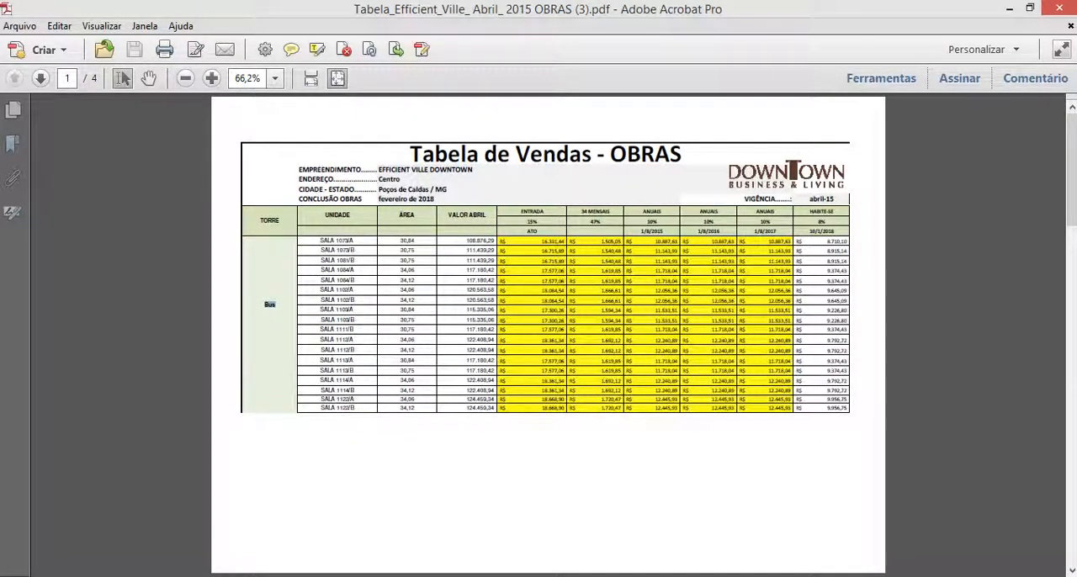
left_click(1010, 9)
Add the division Torre 1 Downtown Business to the DOWNTOWN group and save the group
left_click(619, 225)
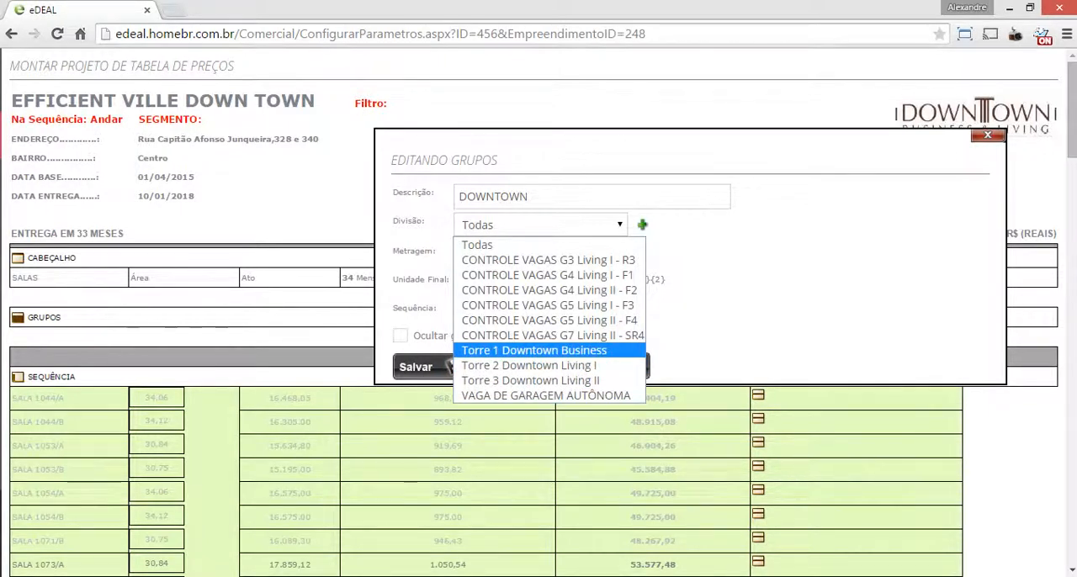
left_click(535, 350)
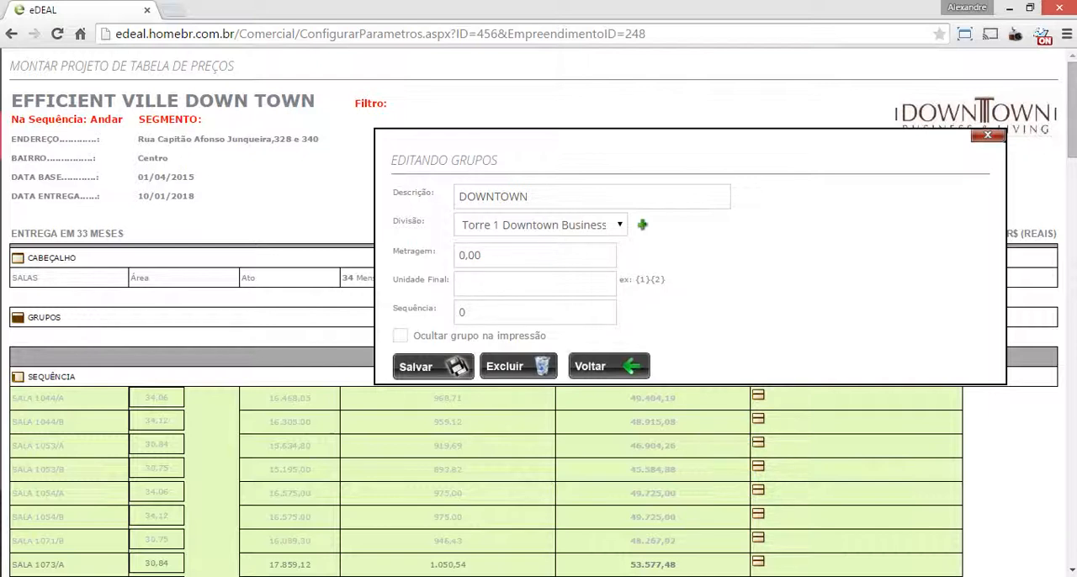
left_click(620, 224)
left_click(619, 225)
left_click(642, 225)
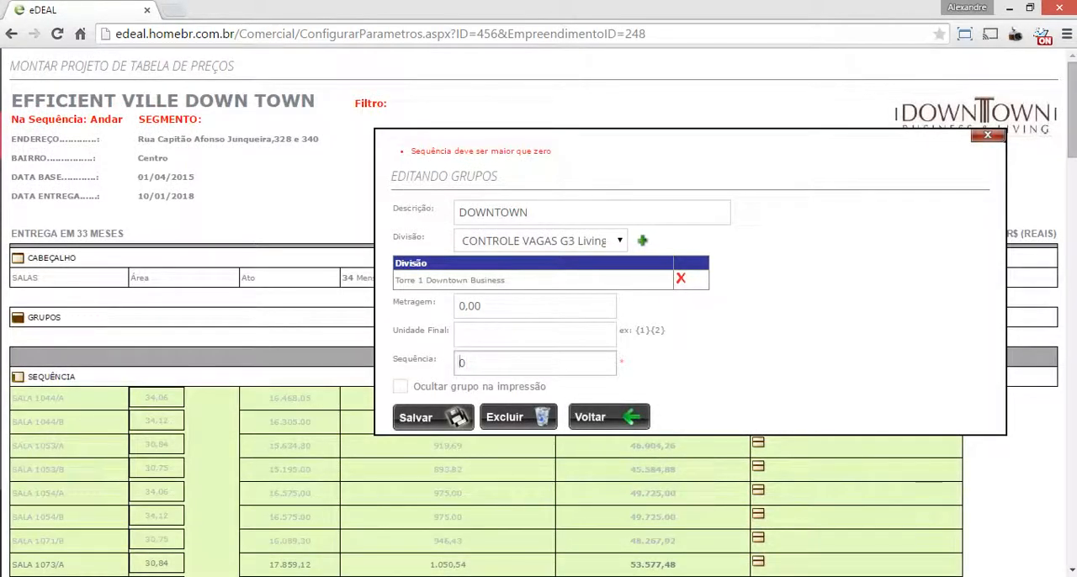
left_click(417, 417)
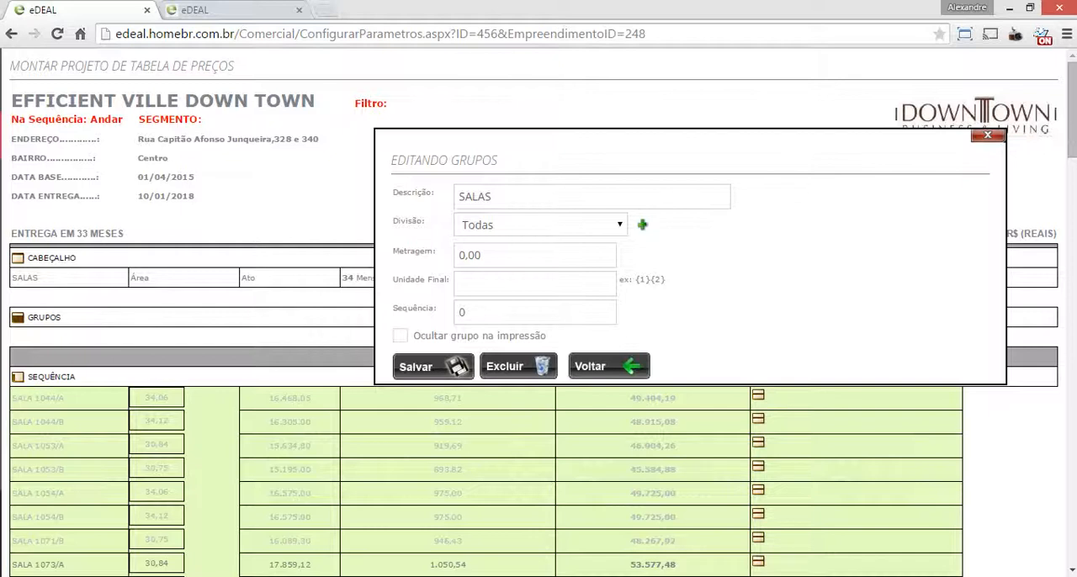
Check the divisions available for the SALAS group and return to the list of price table projects
left_click(618, 225)
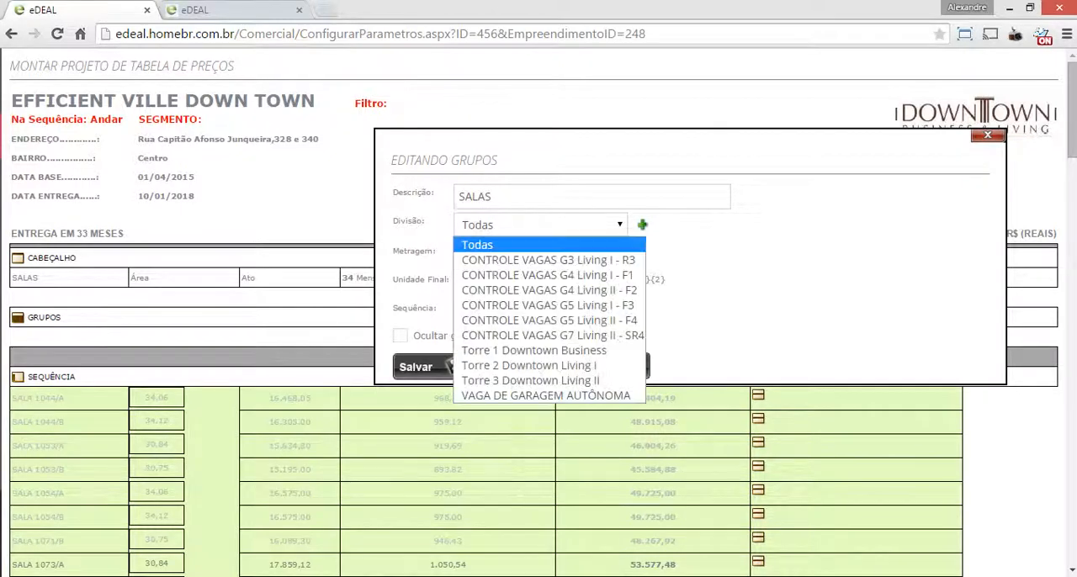
key("Escape")
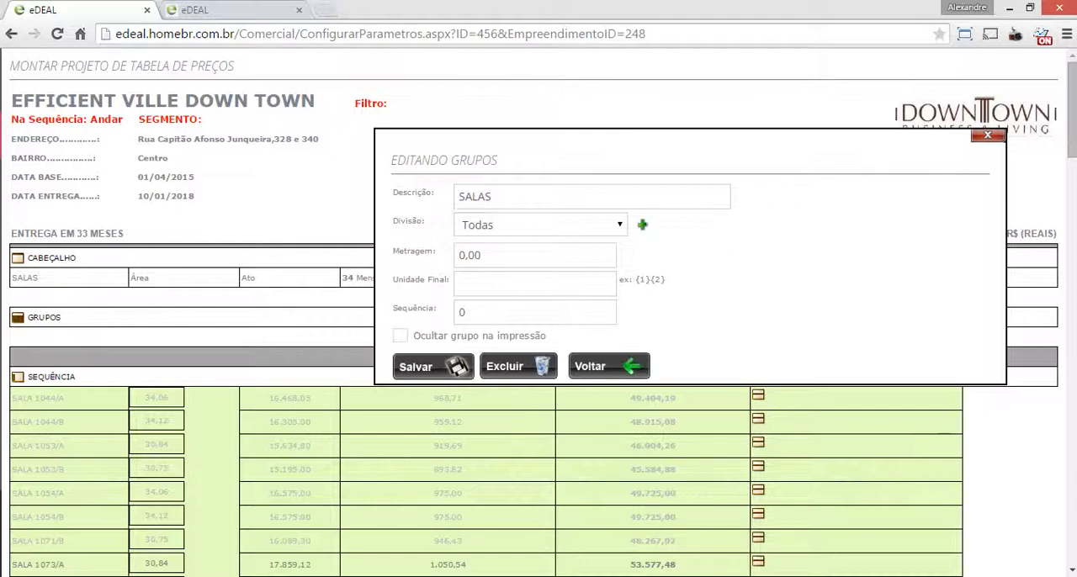
scroll(619, 311, "down", 20)
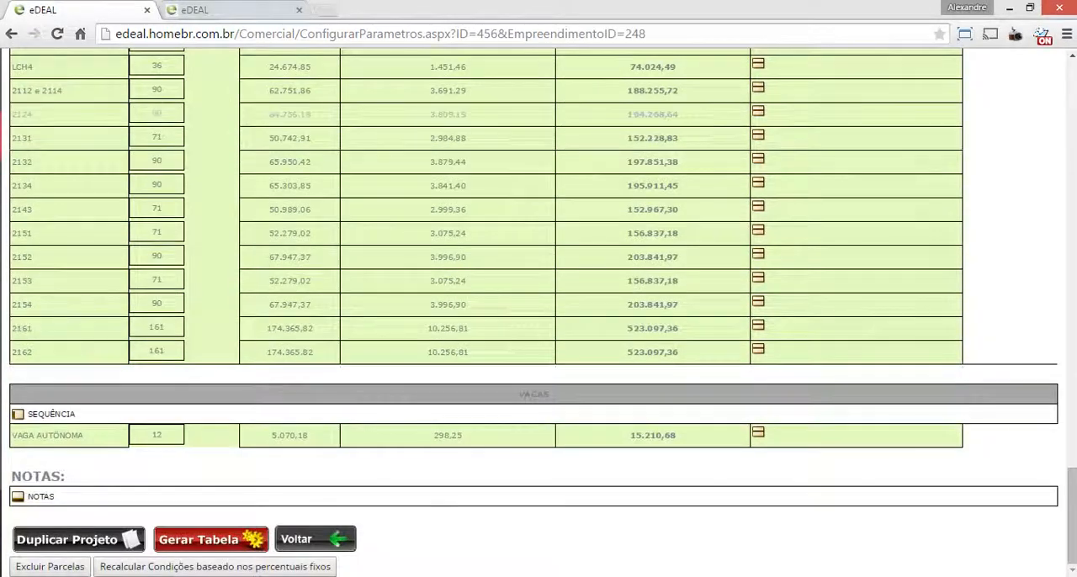
left_click(316, 539)
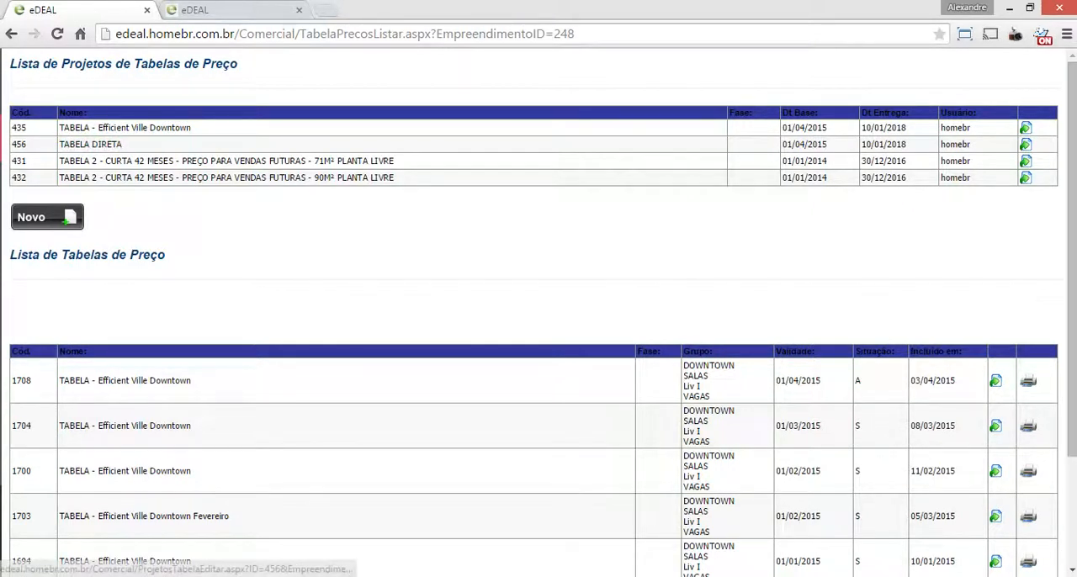
Open the TABELA DIRETA project for editing and set its filter to Por unidade, consulting the PDF sales table
left_click(1025, 144)
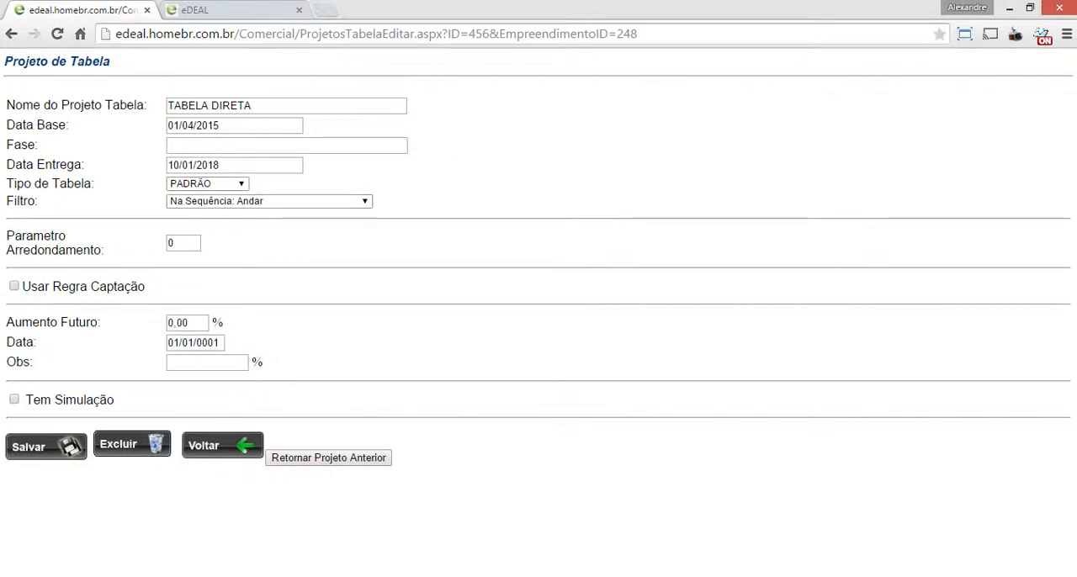
left_click(241, 183)
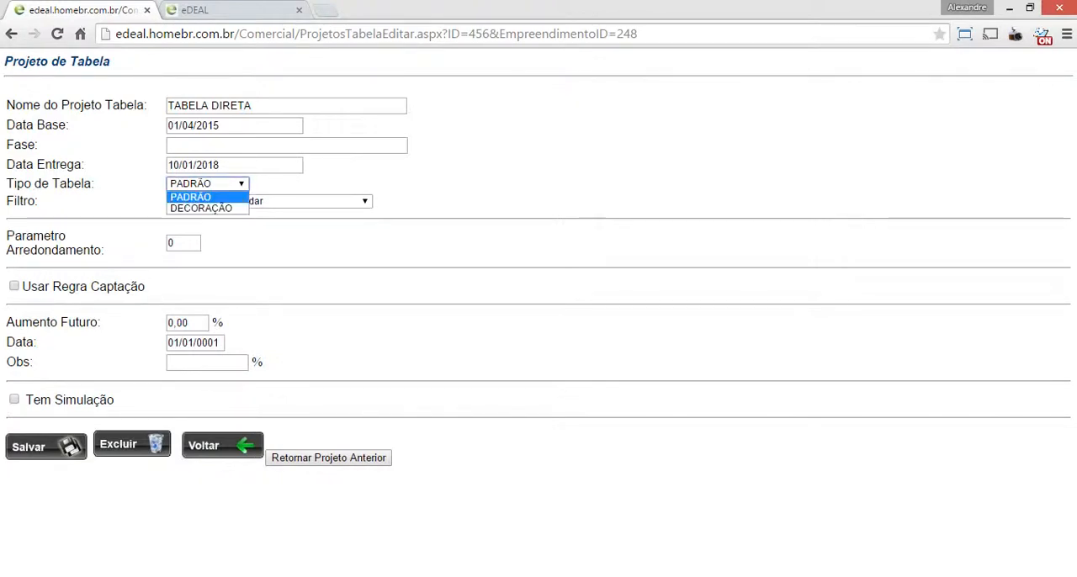
left_click(241, 183)
left_click(269, 201)
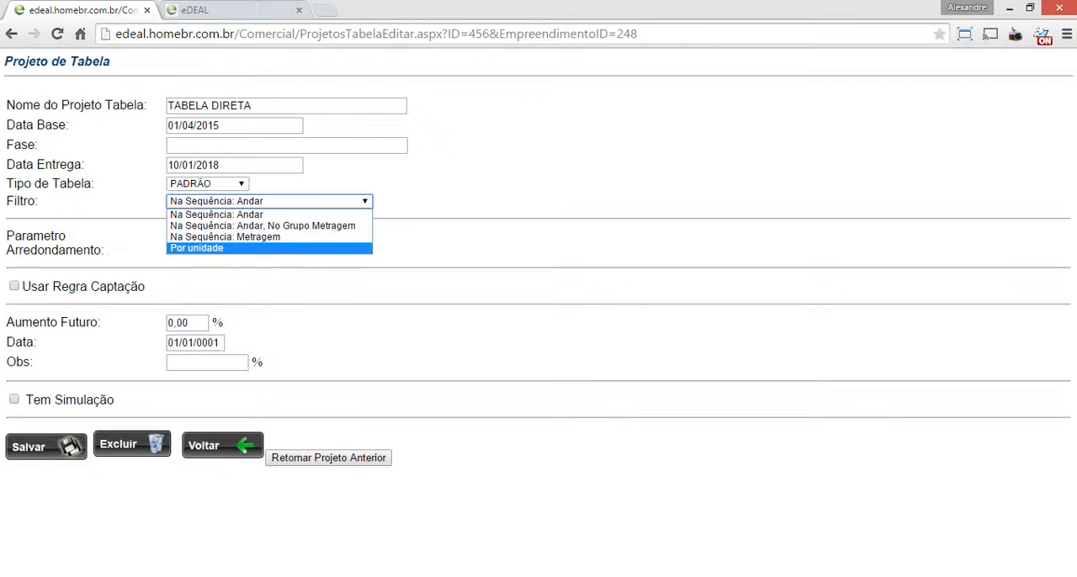
key("Return")
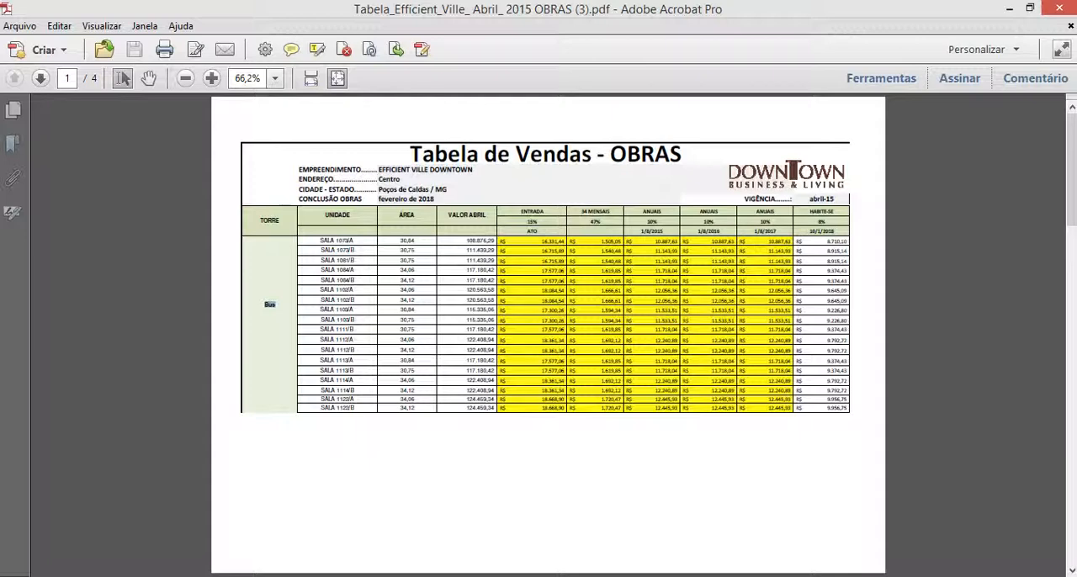
left_click(1010, 9)
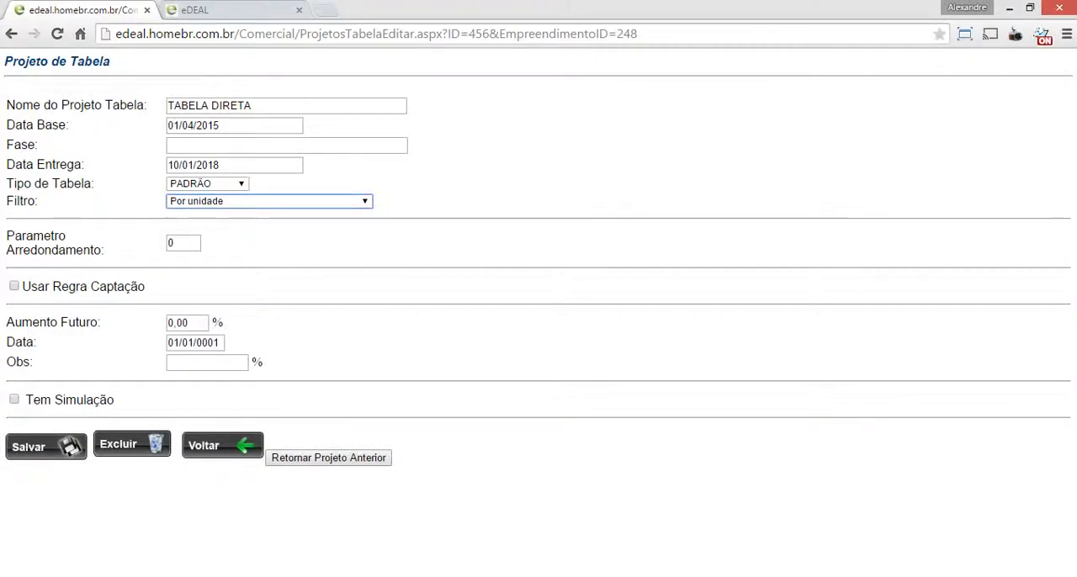
Save the TABELA DIRETA project with the Por unidade filter and check the SALAS group's settings
left_click(45, 446)
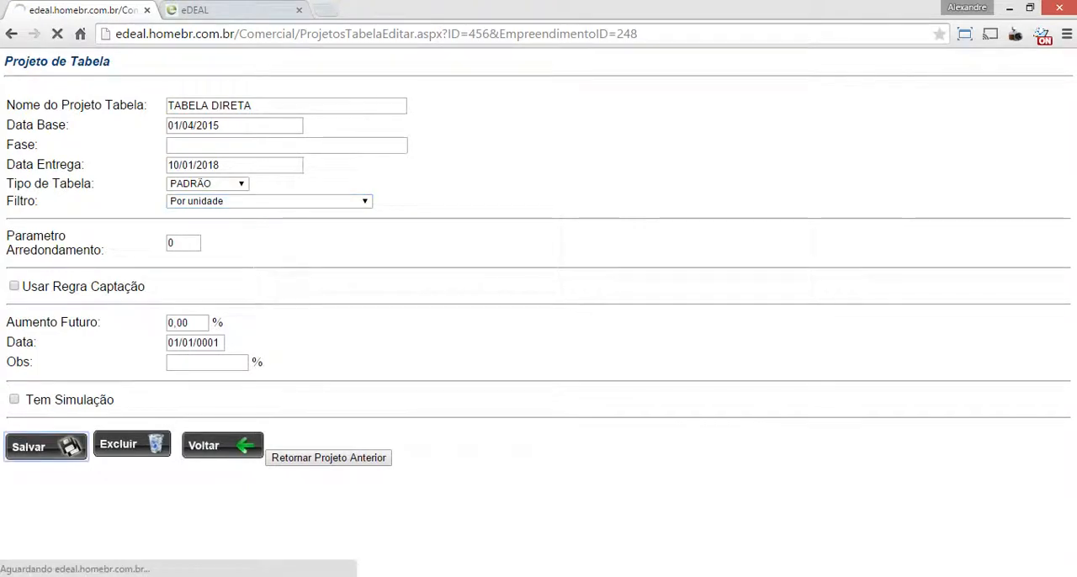
key("Return")
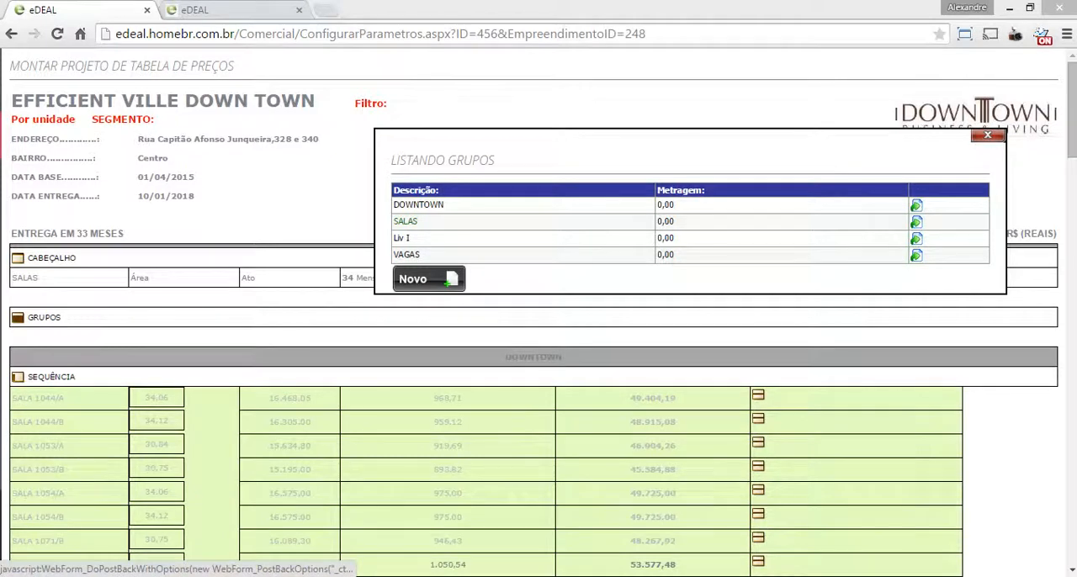
left_click(405, 221)
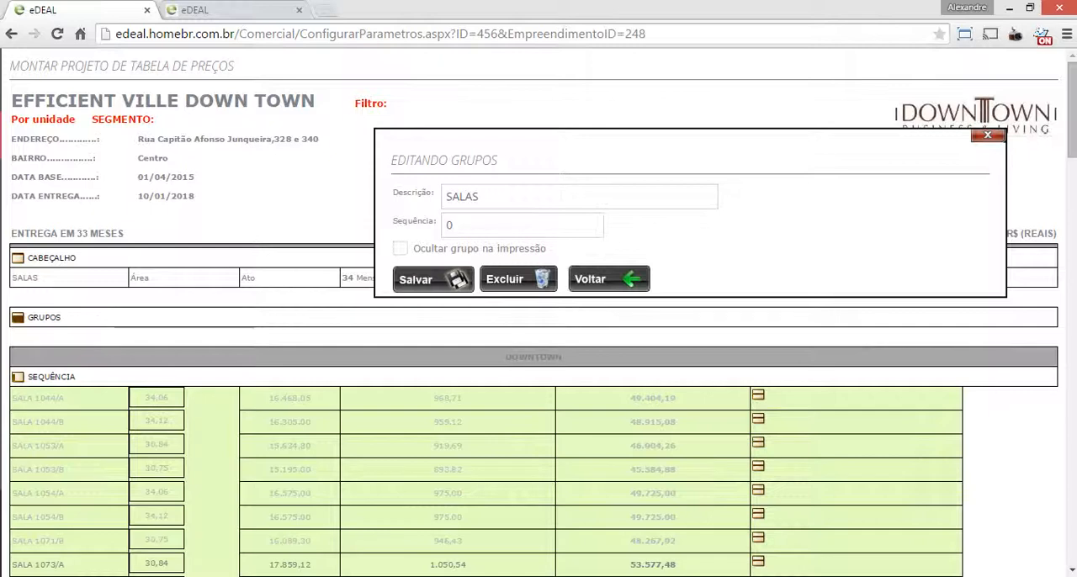
left_click(988, 136)
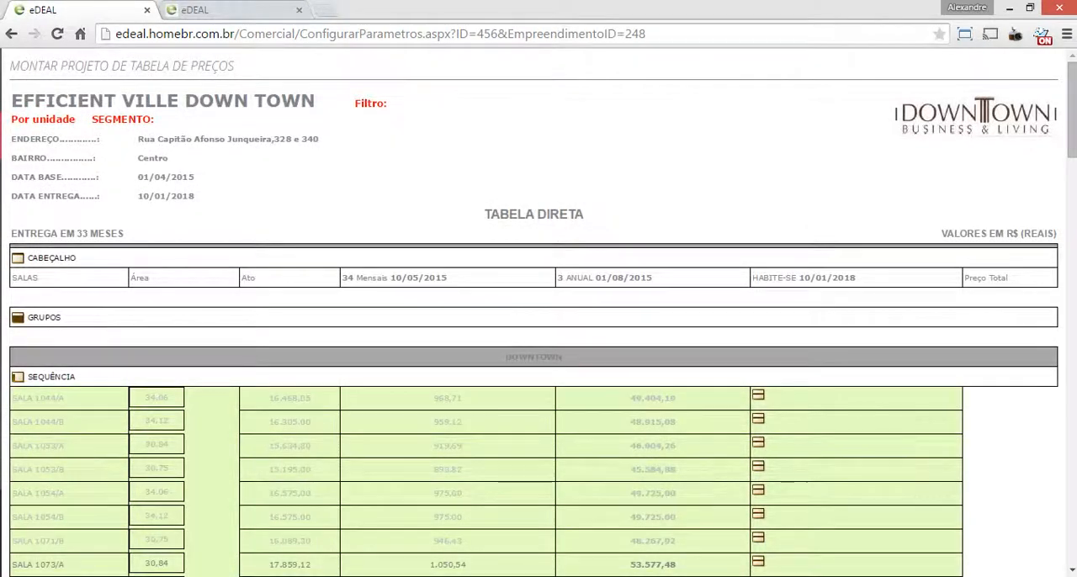
Delete the existing instalments from the TABELA DIRETA price table, running the deletion a second time
left_click_drag(1072, 109, 1073, 129)
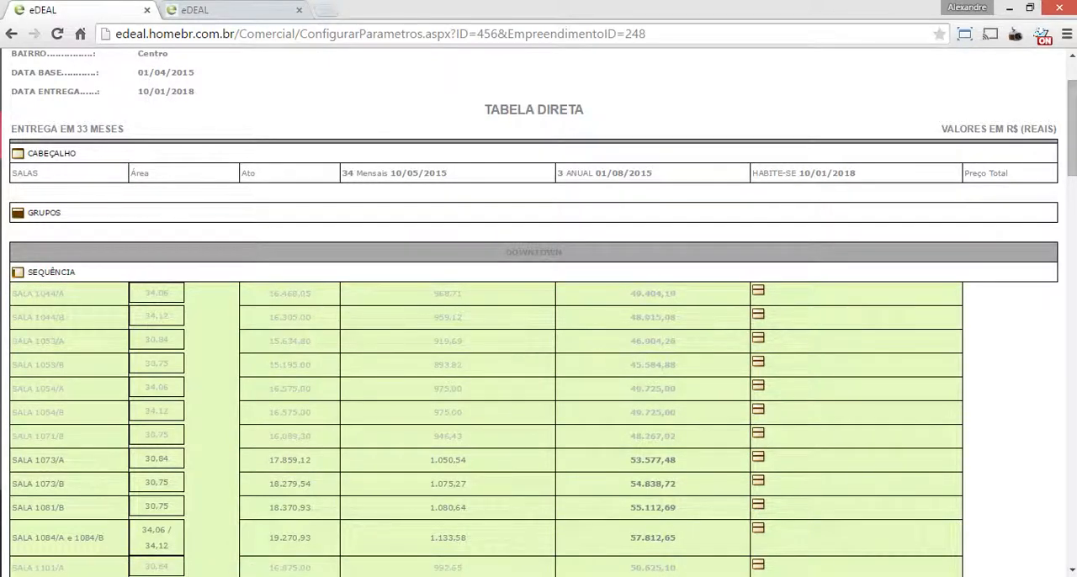
left_click_drag(1072, 129, 1072, 511)
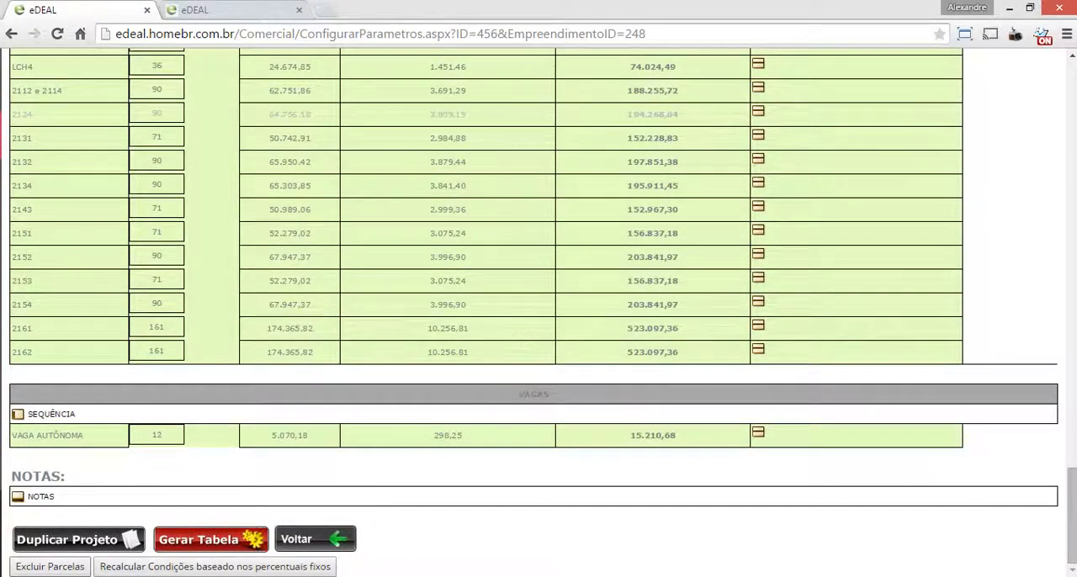
left_click(50, 566)
key("Return")
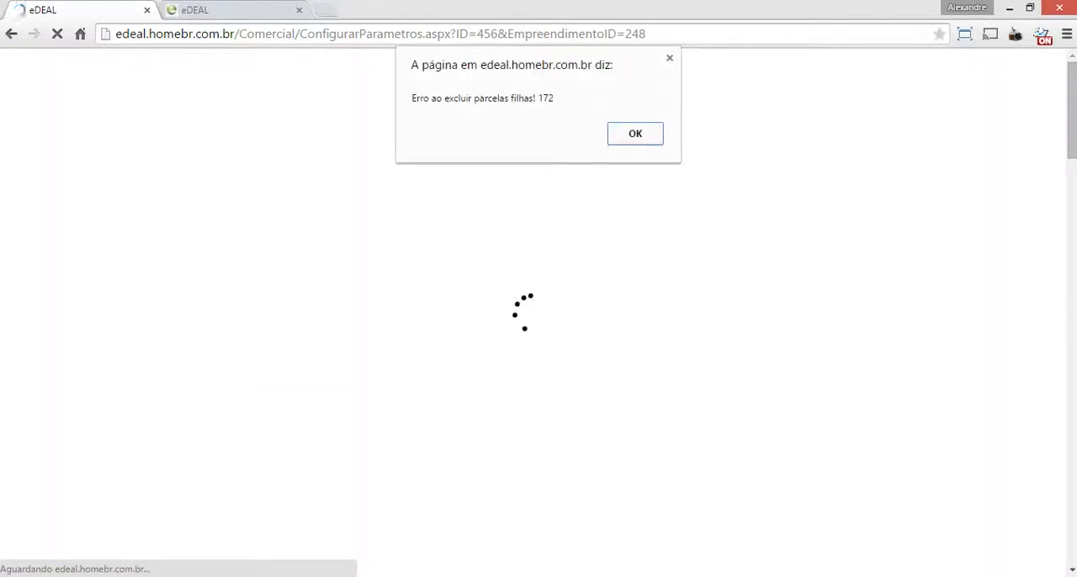
key("Return")
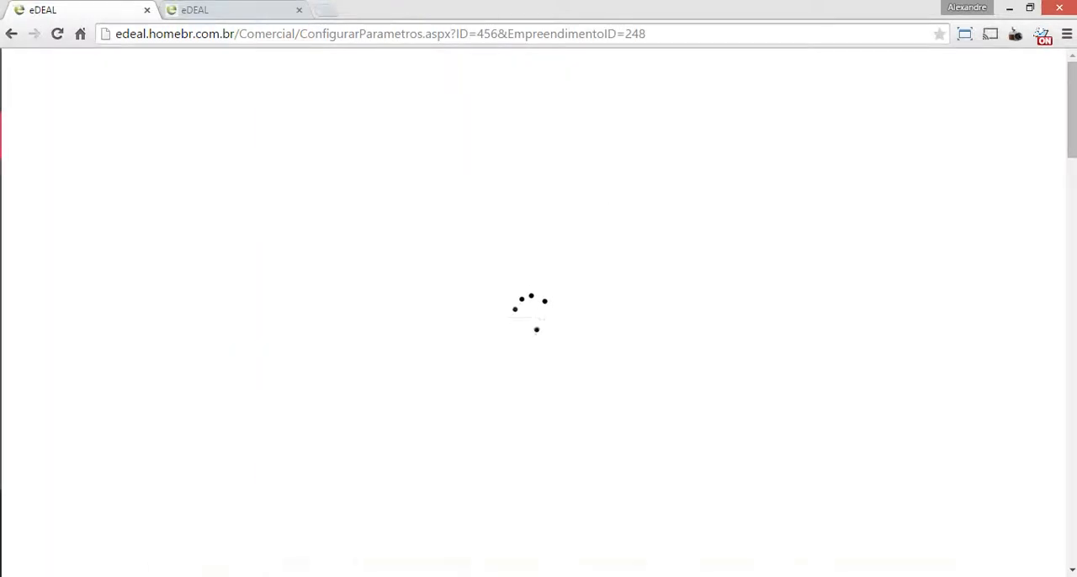
scroll(539, 337, "down", 15)
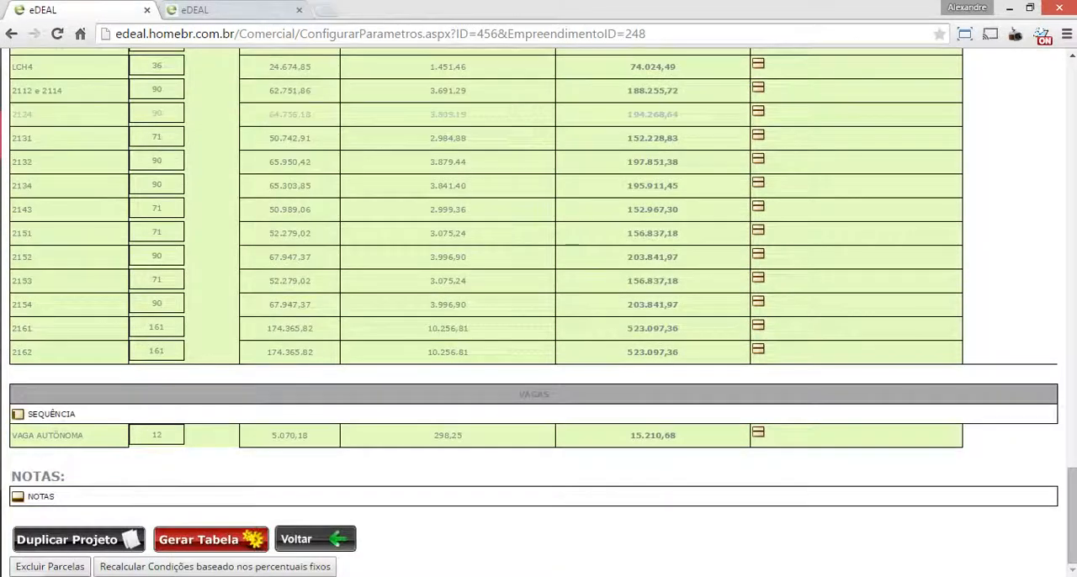
left_click(50, 566)
key("Return")
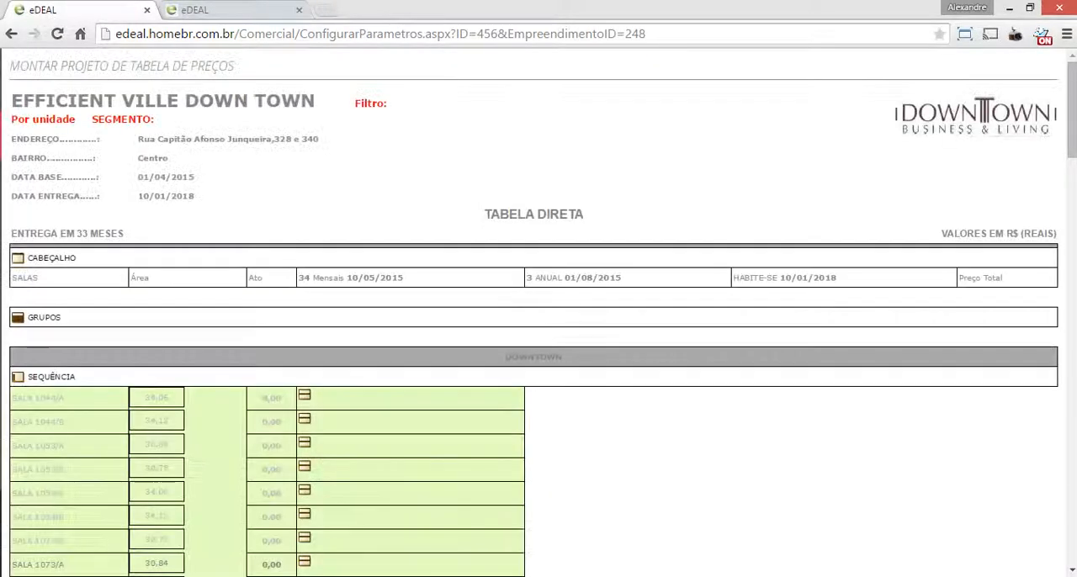
Open the sequence list of the DOWNTOWN group and compare its units with the PDF sales table
scroll(539, 313, "down", 5)
scroll(539, 313, "up", 5)
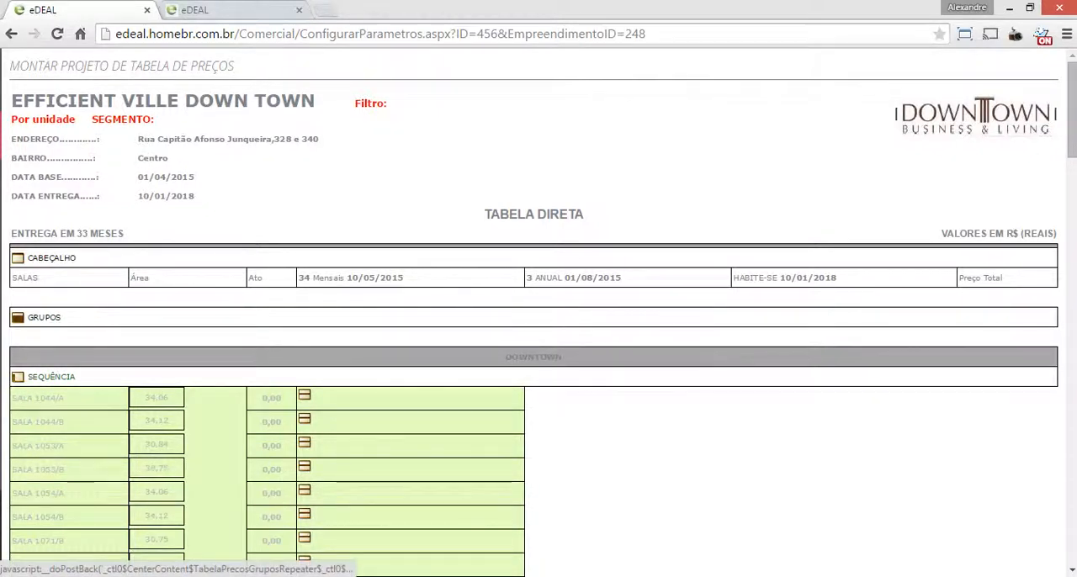
left_click(51, 377)
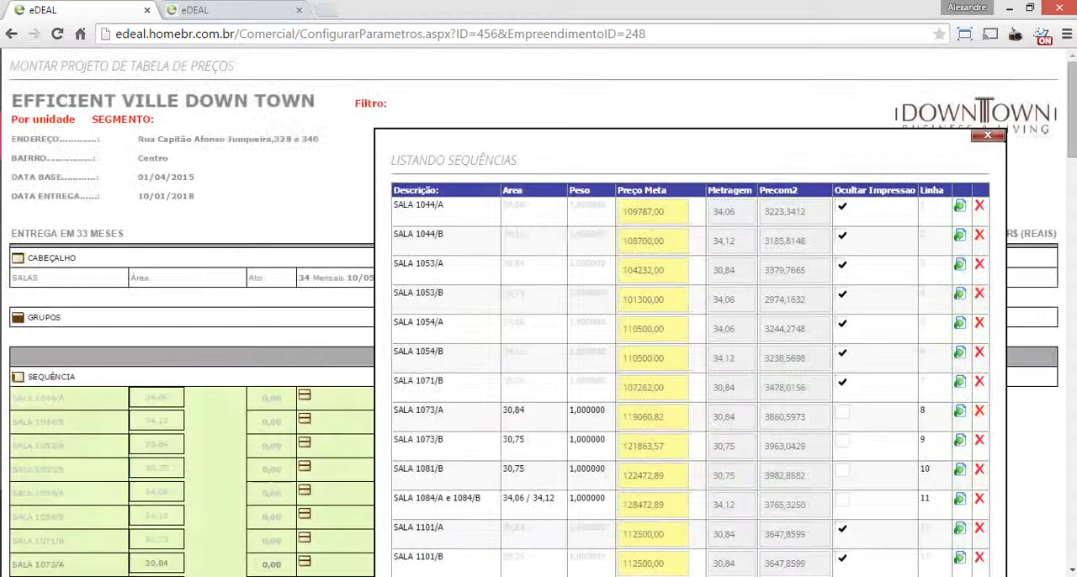
scroll(539, 312, "down", 1)
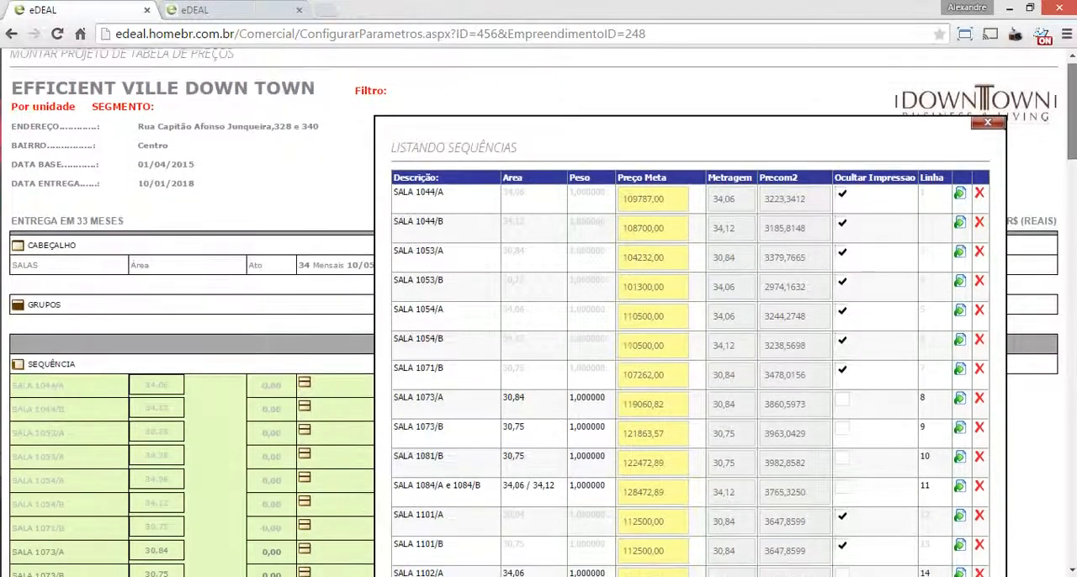
scroll(538, 312, "down", 1)
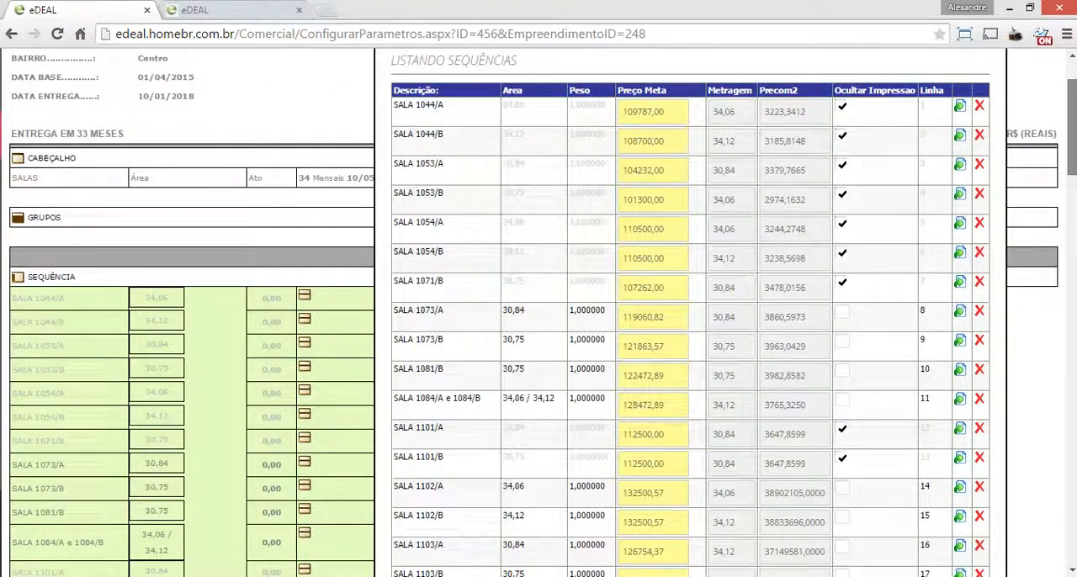
key("alt+Tab")
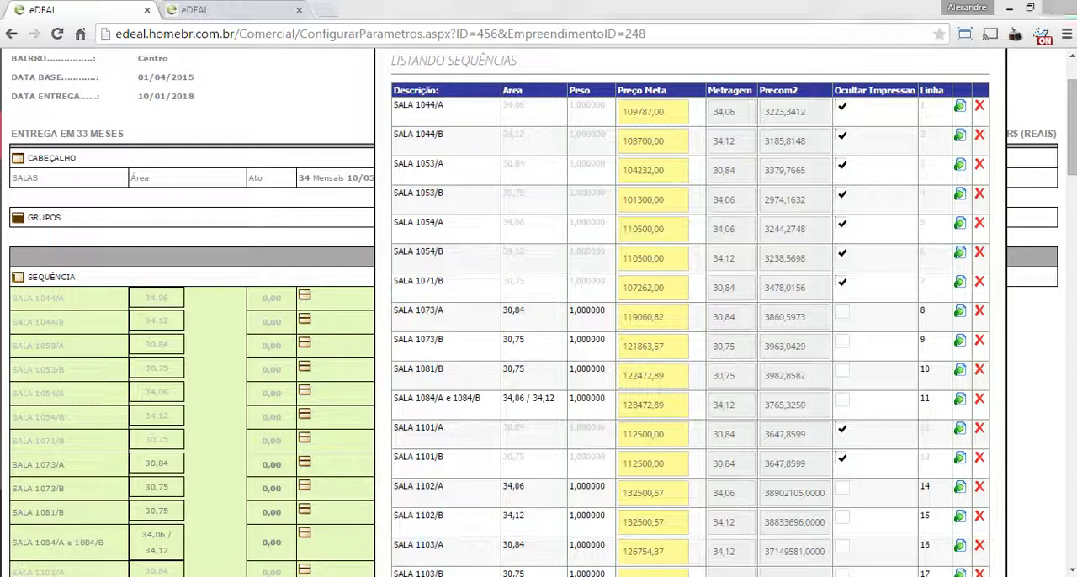
key("alt+Tab")
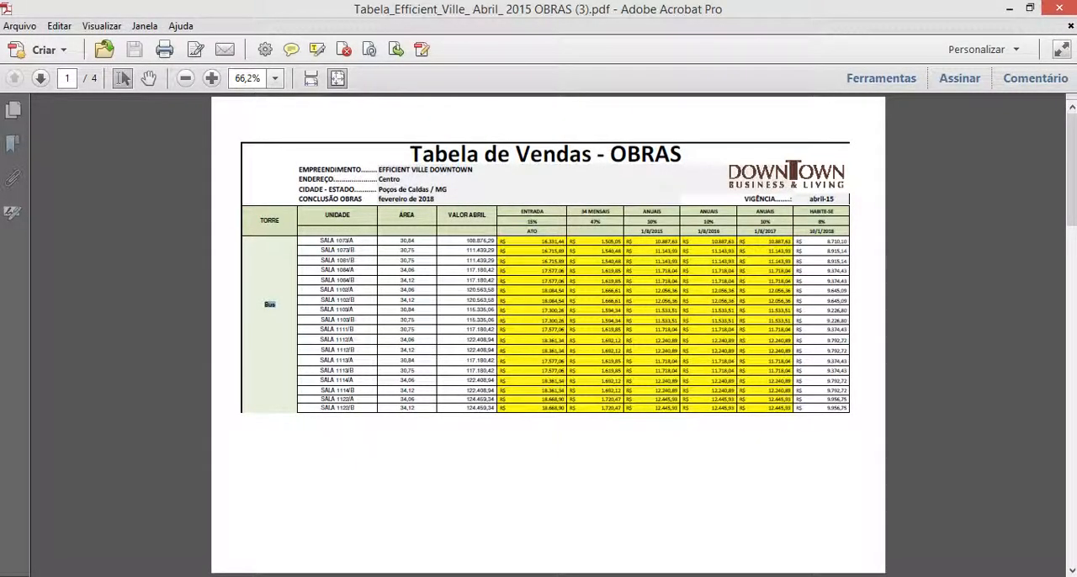
key("alt+Tab")
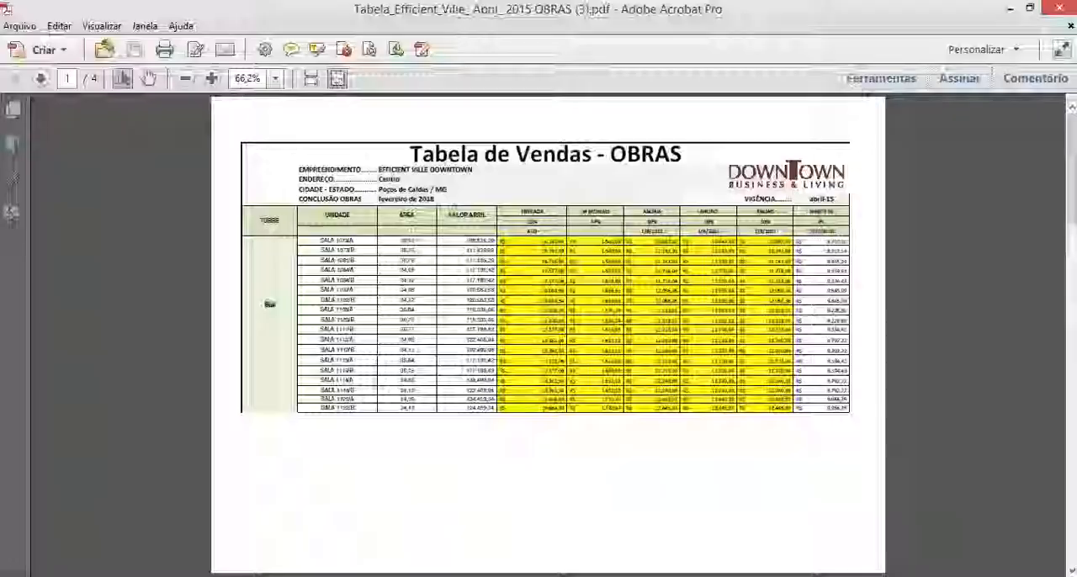
key("alt+Tab")
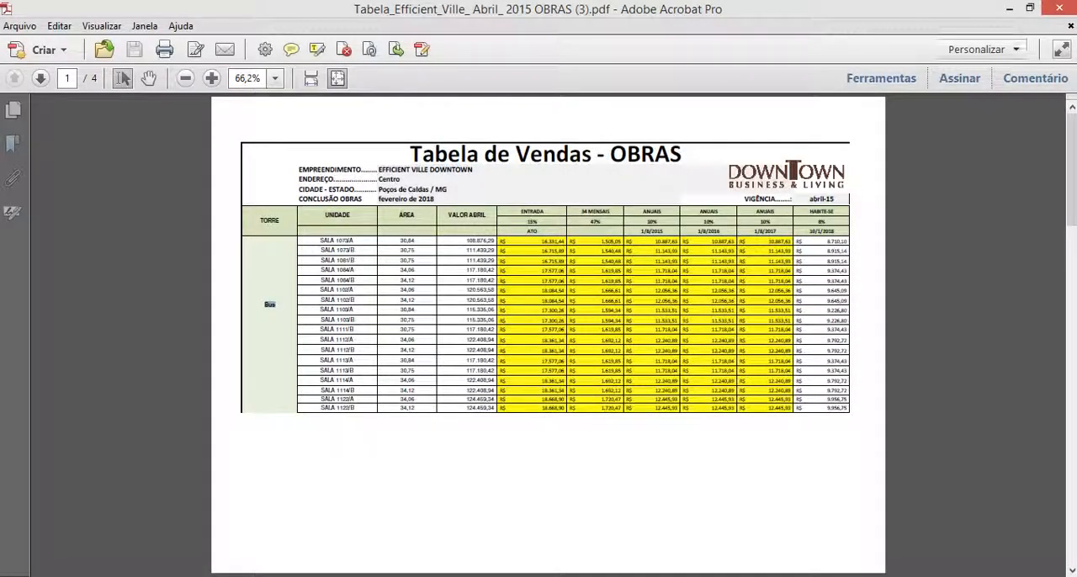
key("alt+Tab")
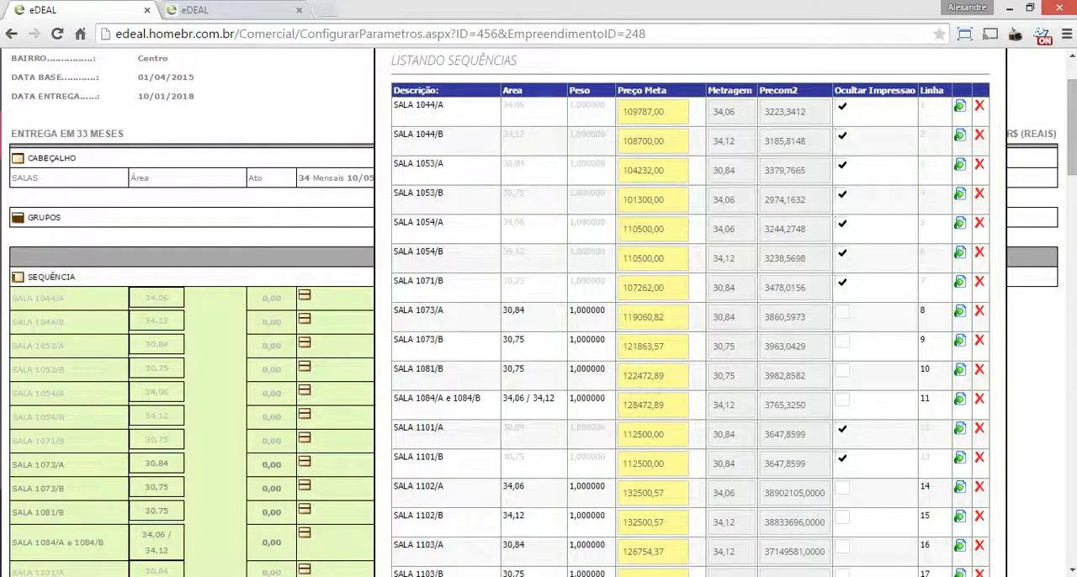
Copy the VALOR ABRIL of SALA 1073/A from the PDF sales table and return to the sequence list
double_click(513, 310)
left_click_drag(448, 312, 417, 312)
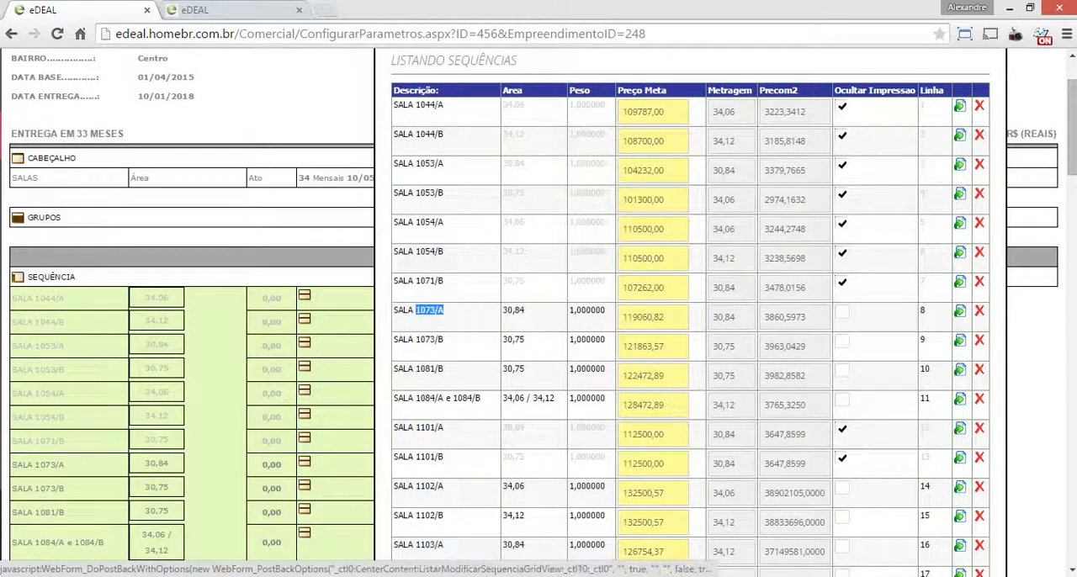
mouse_move(860, 576)
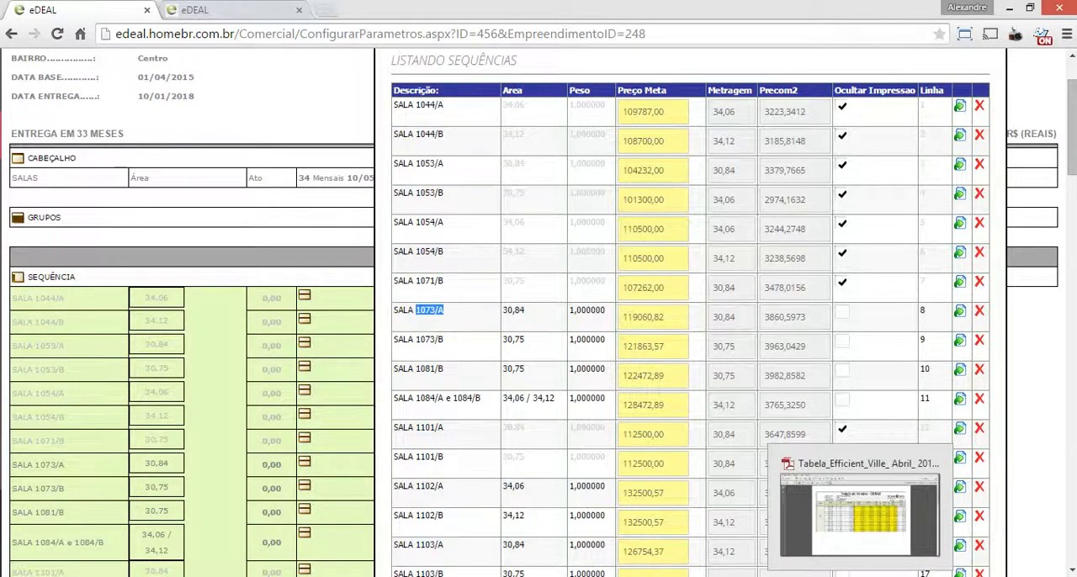
left_click(860, 513)
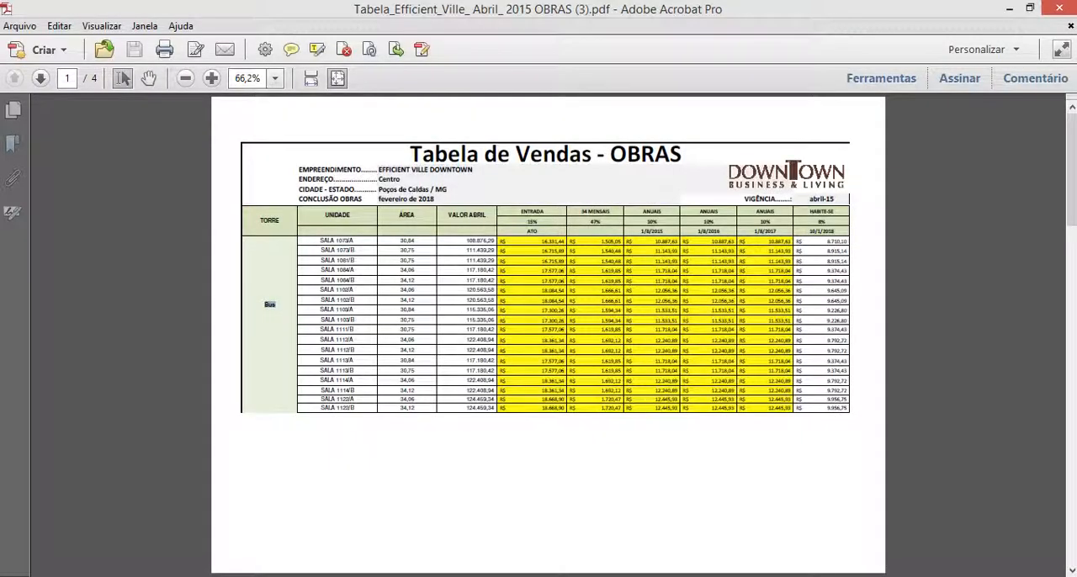
left_click_drag(494, 242, 467, 242)
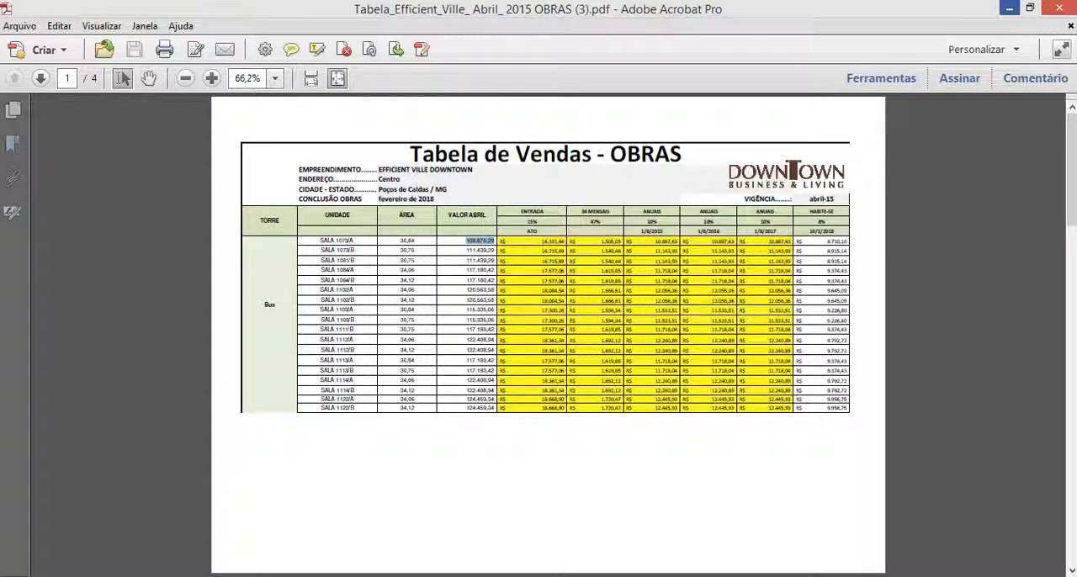
key("alt+Tab")
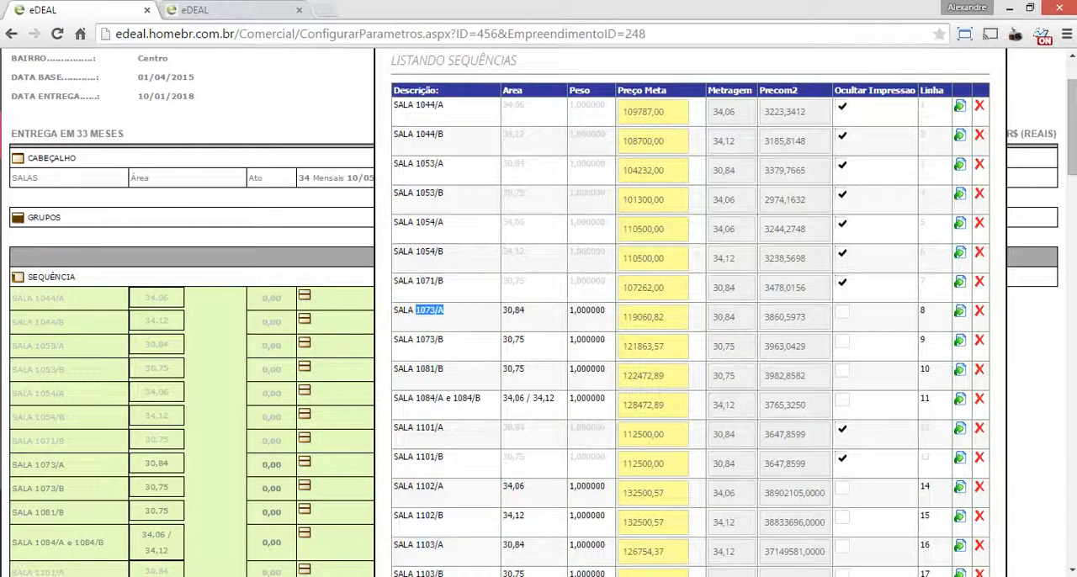
key("alt+Tab")
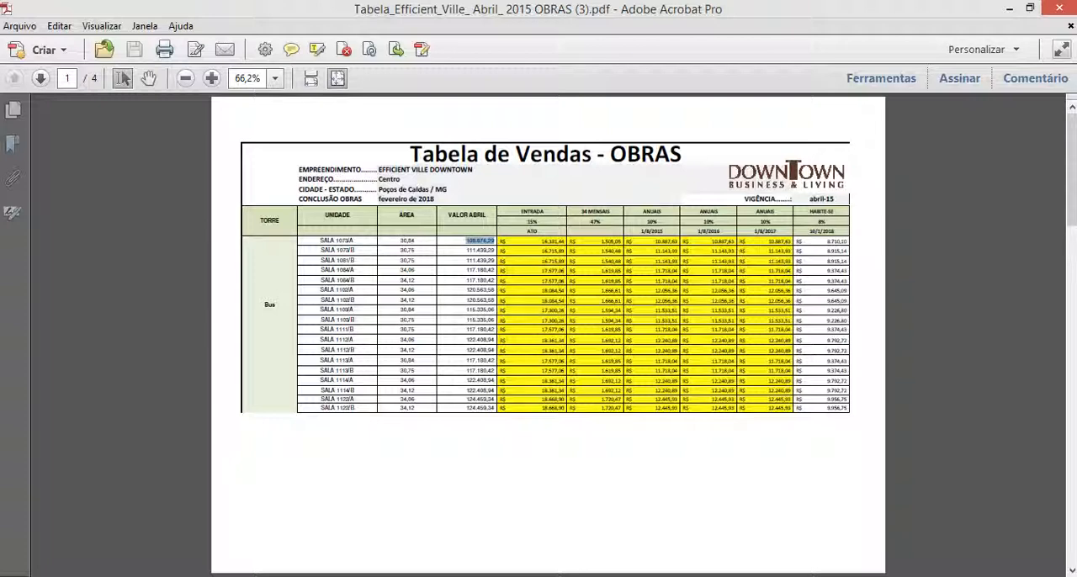
key("alt+Tab")
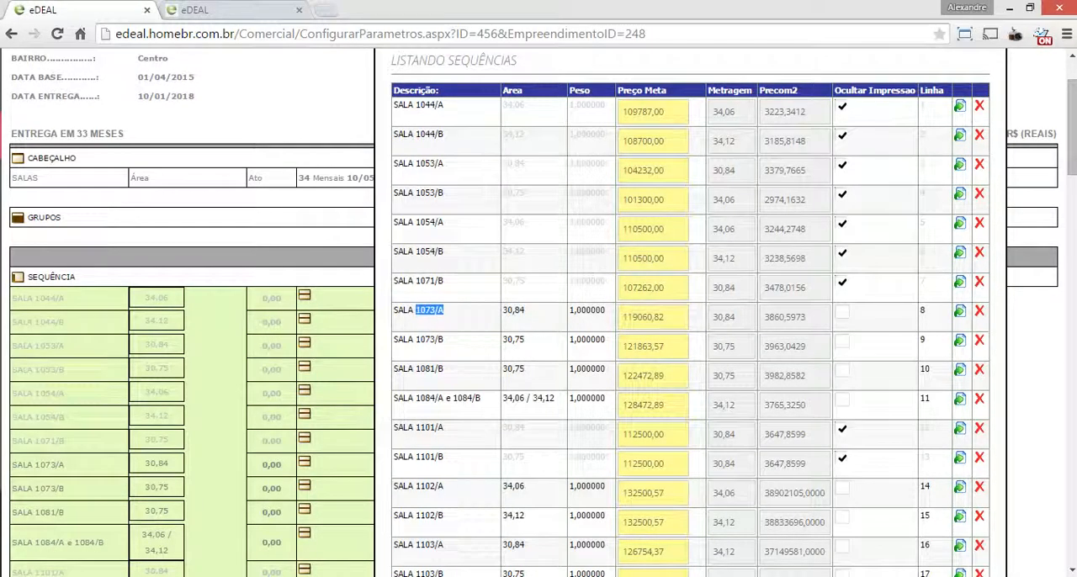
Set the Preço Meta of SALA 1073/A to 108876,29, without spaces or a thousands separator
left_click_drag(665, 317, 621, 318)
type("1 08.876,29")
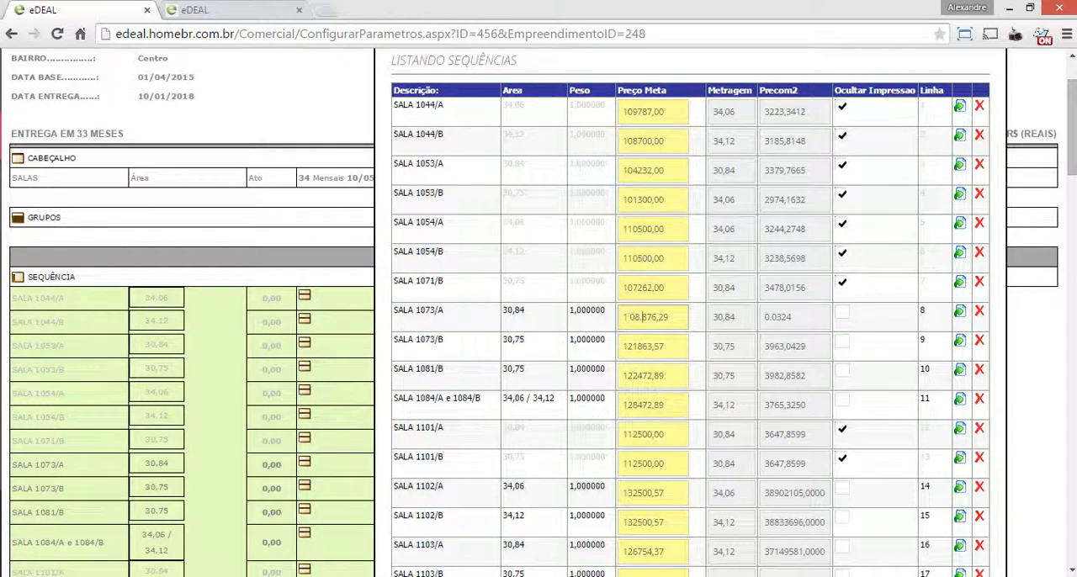
key("BackSpace")
key("Left")
key("Left")
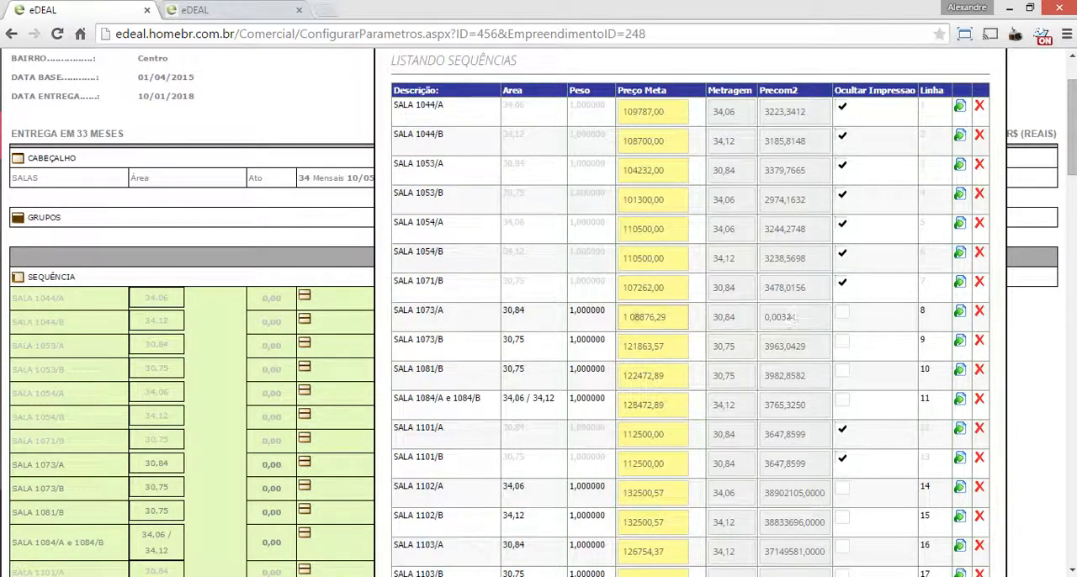
key("BackSpace")
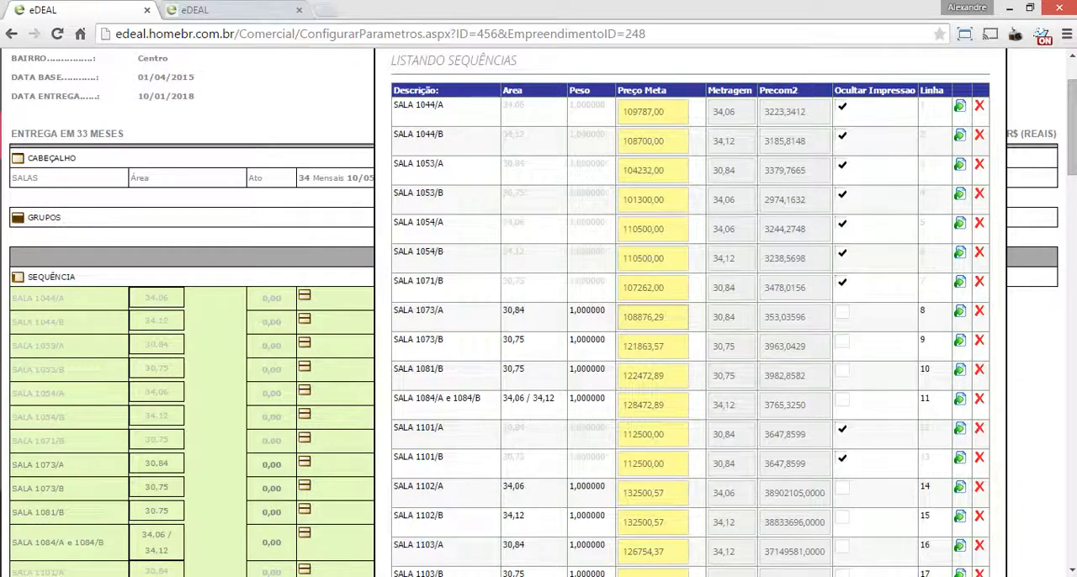
key("Right")
key("Right")
key("Right")
key("Right")
key("Left")
key("Left")
key("Right")
key("Right")
key("Left")
key("Left")
Set the Preço Meta of SALA 1073/B to 111439,29, copied from the PDF sales table without spaces or a thousands separator
key("alt+Tab")
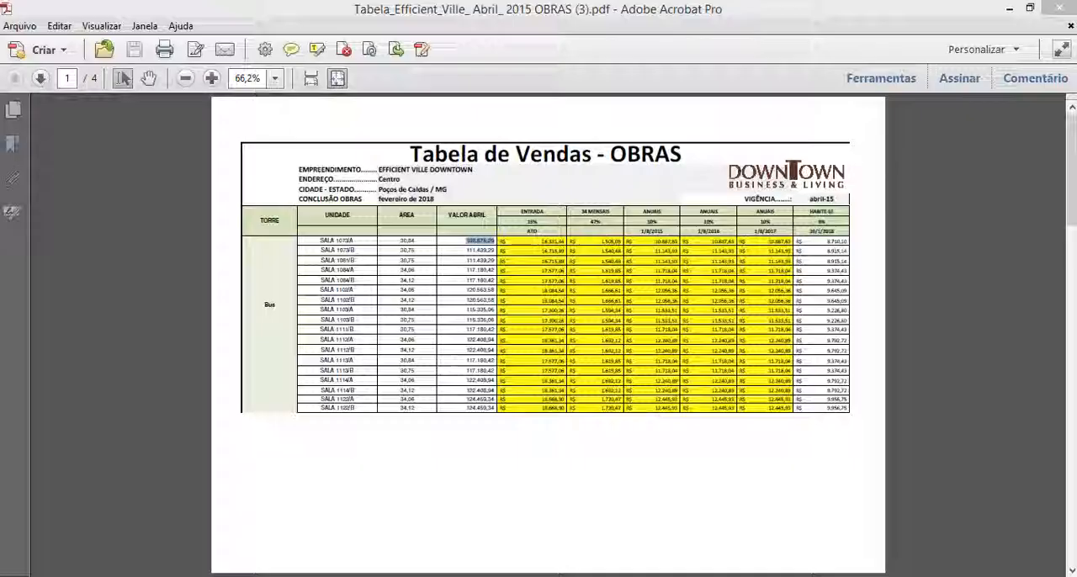
left_click_drag(494, 250, 466, 250)
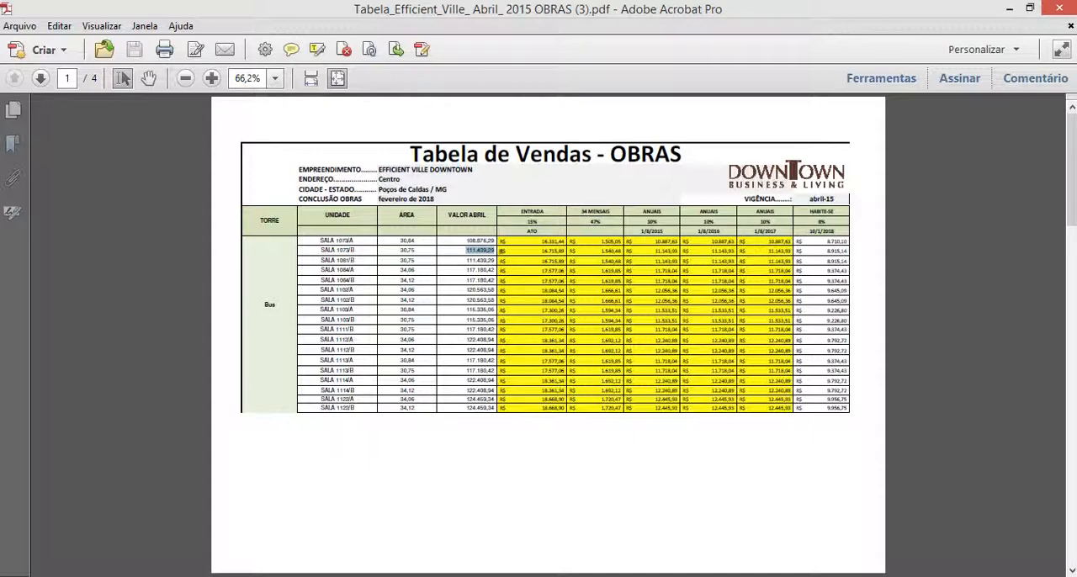
key("alt+Tab")
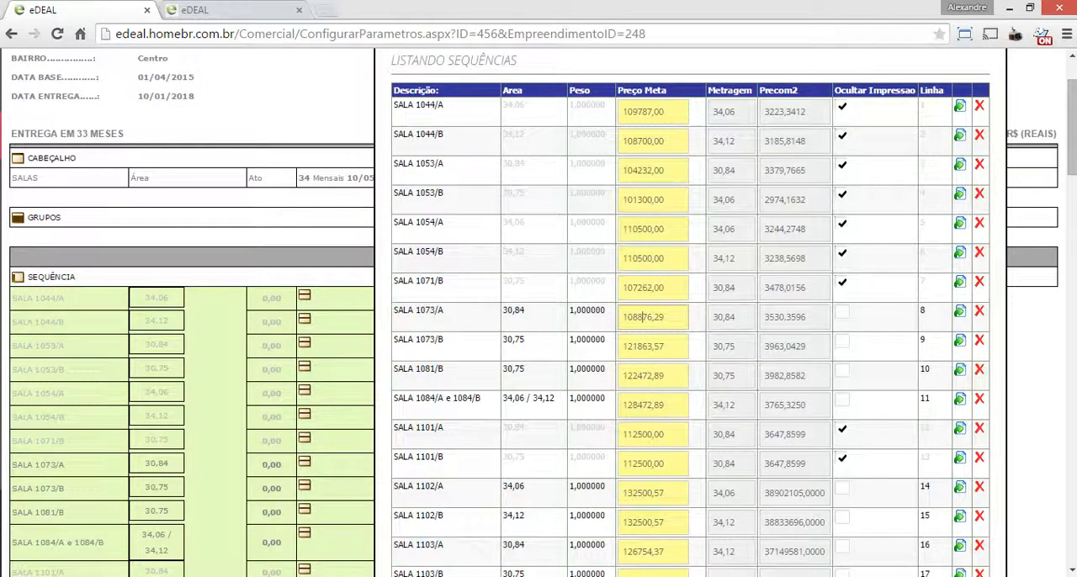
key("Tab")
type("1 11.439,29 R")
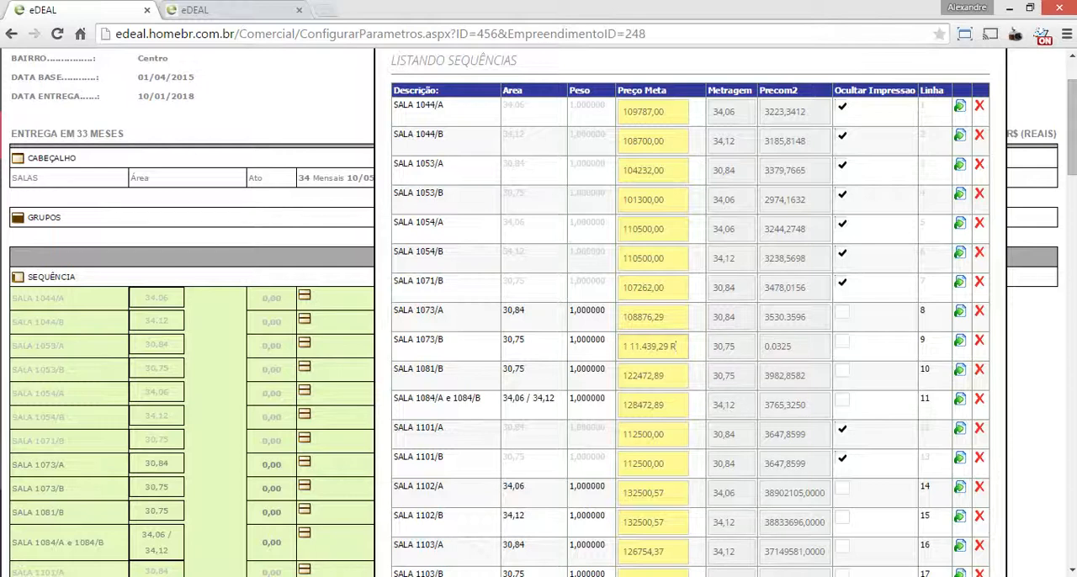
key("BackSpace")
key("Left")
key("Left")
key("BackSpace")
key("BackSpace")
key("BackSpace")
key("Left")
key("Left")
key("Left")
key("Left")
key("Left")
key("Right")
key("Right")
key("Right")
Set the Preço Meta of SALA 1081/B to 111439,29, copied from the PDF sales table without spaces or a thousands separator
key("alt+Tab")
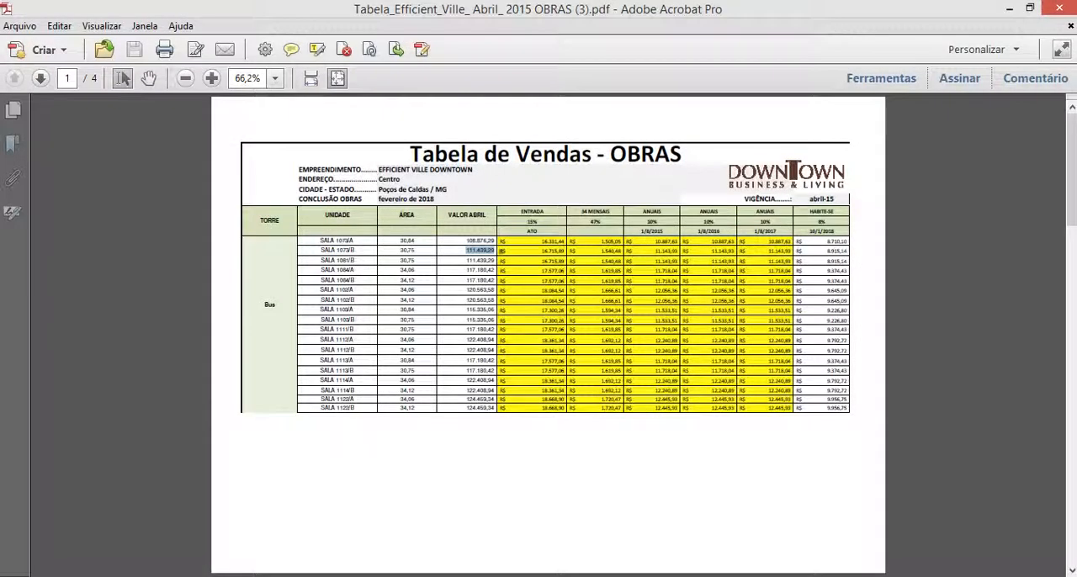
double_click(468, 260)
key("alt+Tab")
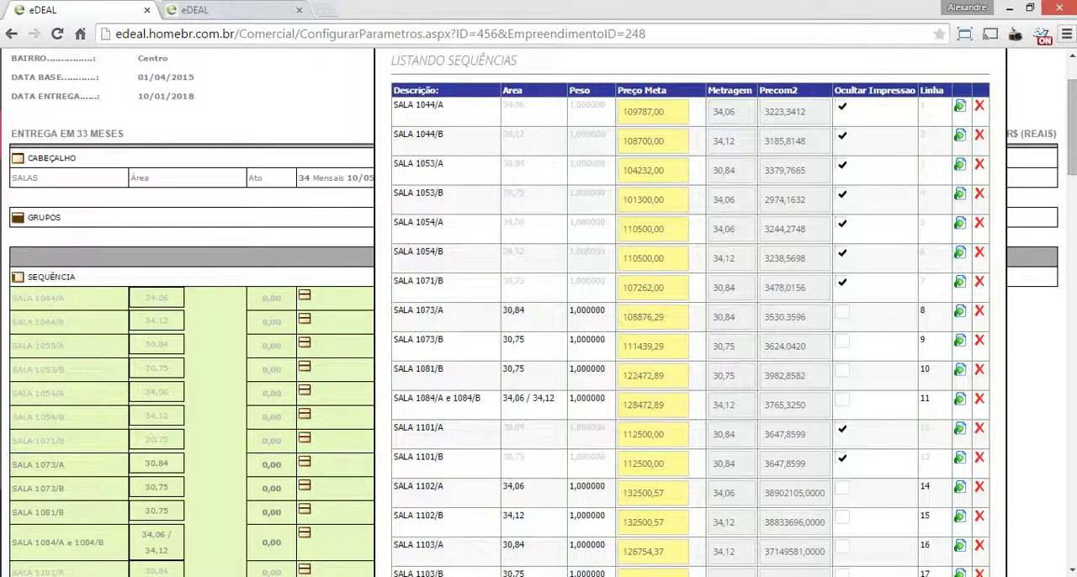
left_click(665, 347)
key("Tab")
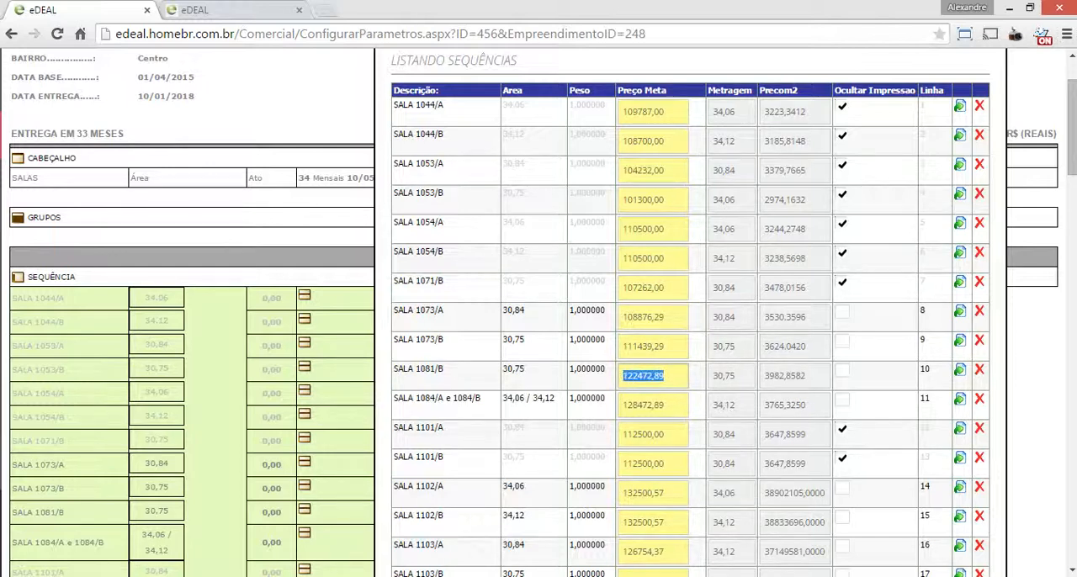
type("1 11.439,29")
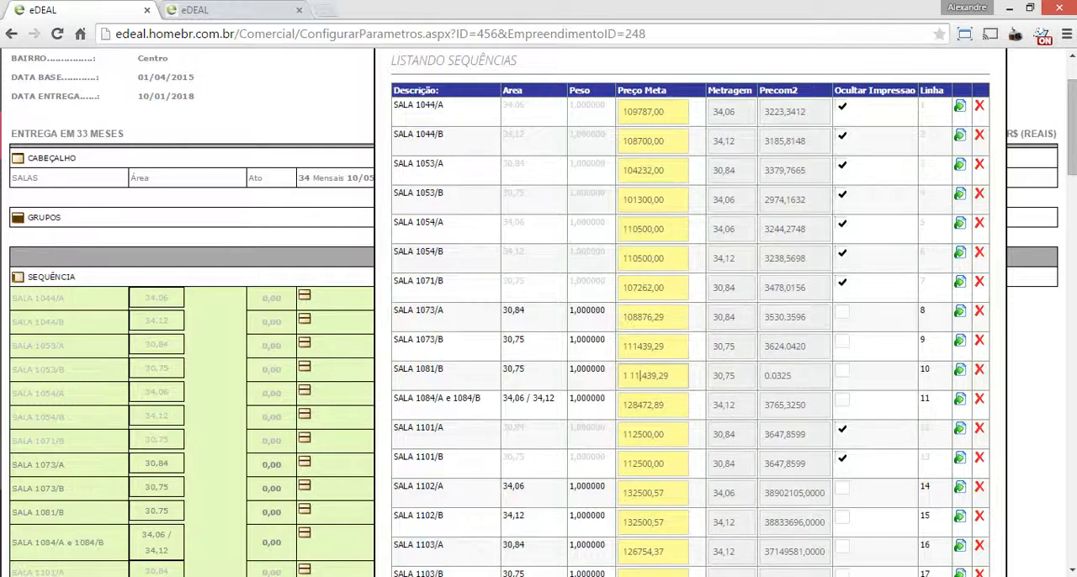
key("BackSpace")
key("Left")
key("BackSpace")
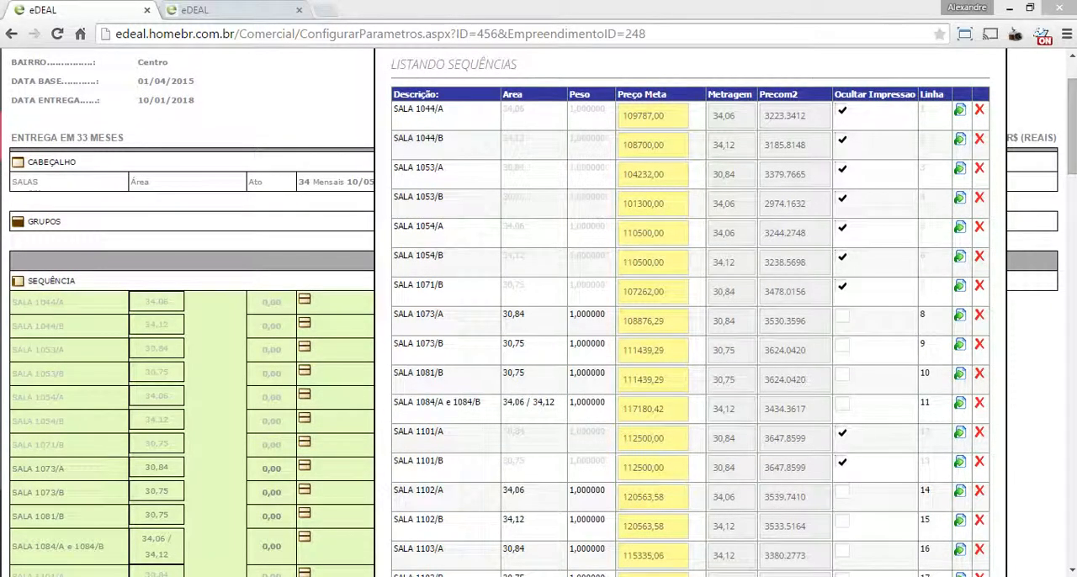
Check the Preço Meta values down to PC 1151 e PC 1152 and save the sequence list
scroll(539, 311, "down", 5)
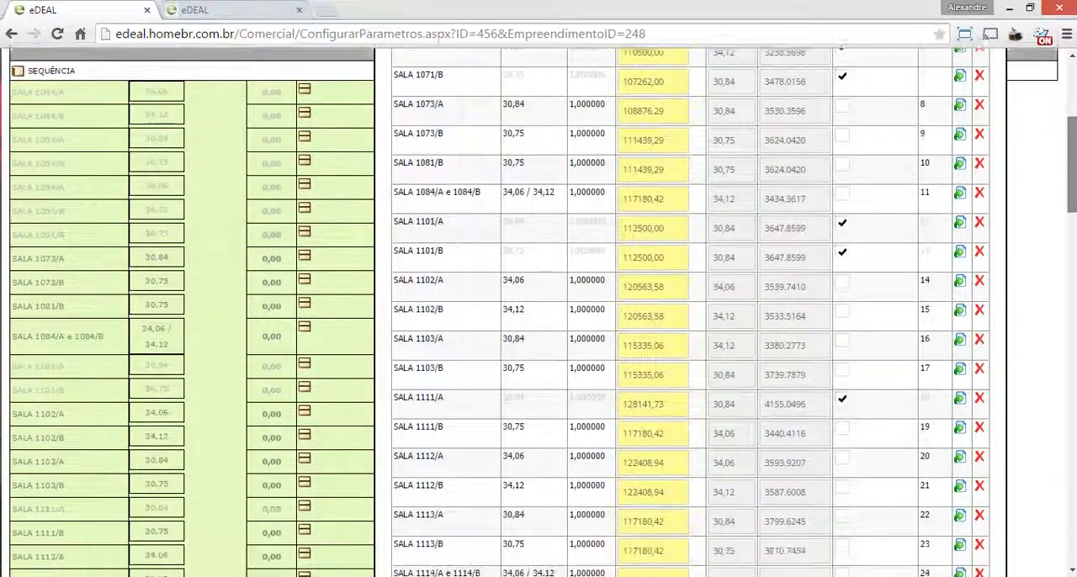
scroll(539, 311, "down", 6)
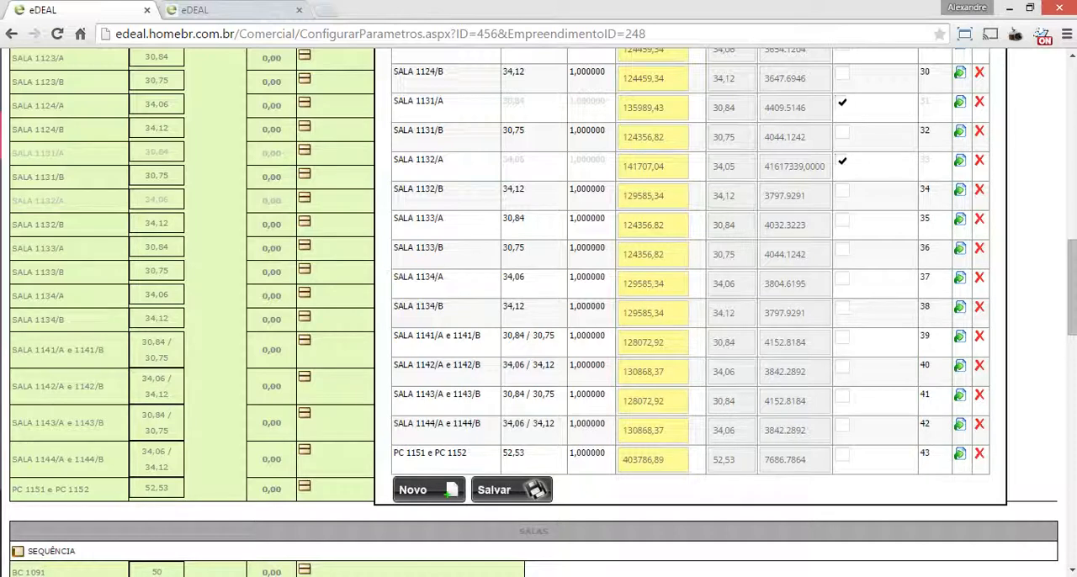
left_click(665, 342)
key("Left")
key("Left")
key("Left")
left_click(472, 492)
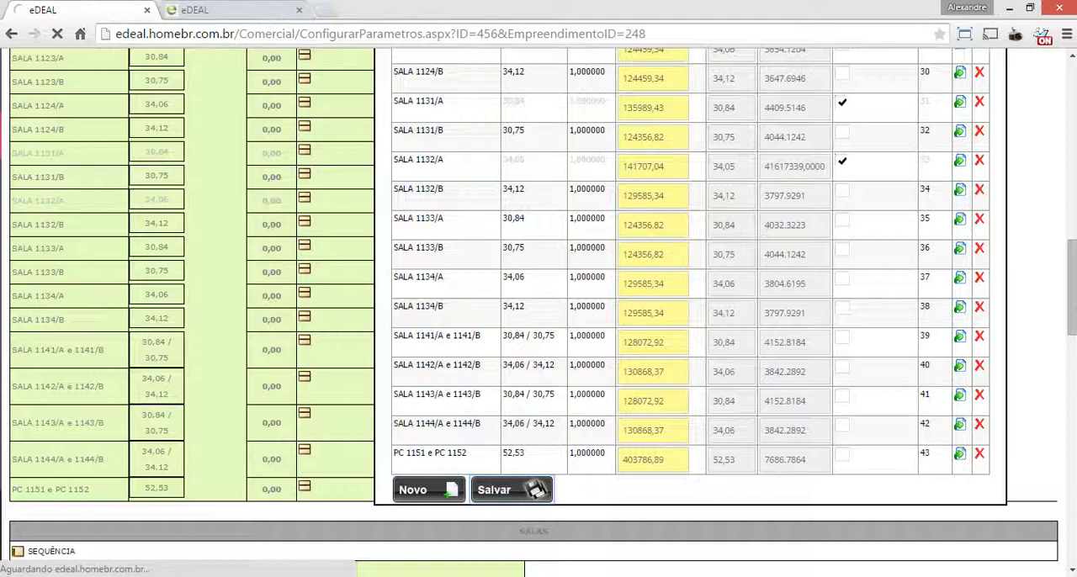
Look over the units on page 2 of the PDF sales table and return to the beginning of the sequence list
key("alt+Tab")
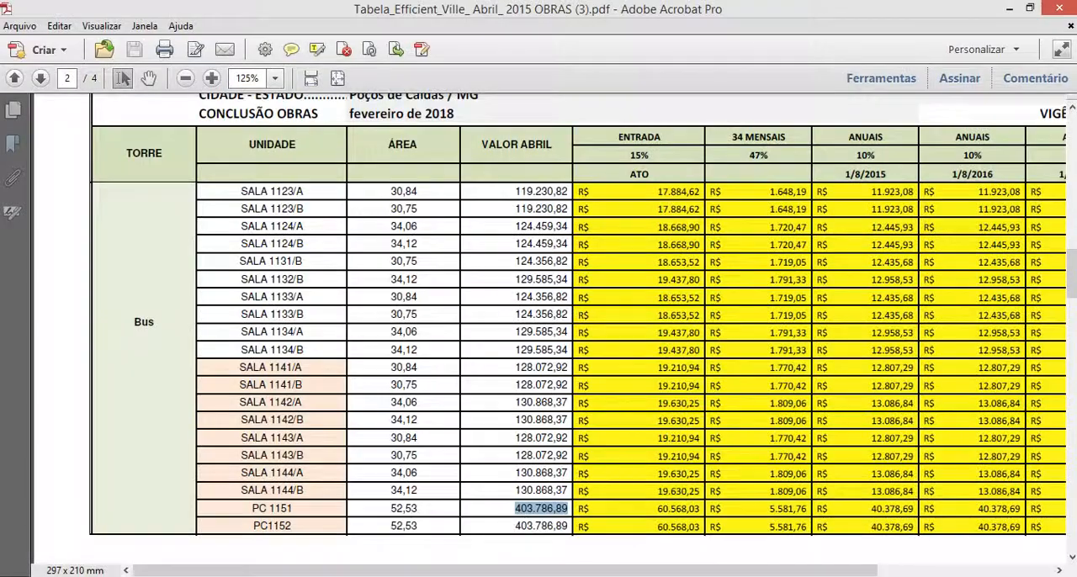
left_click(1071, 274)
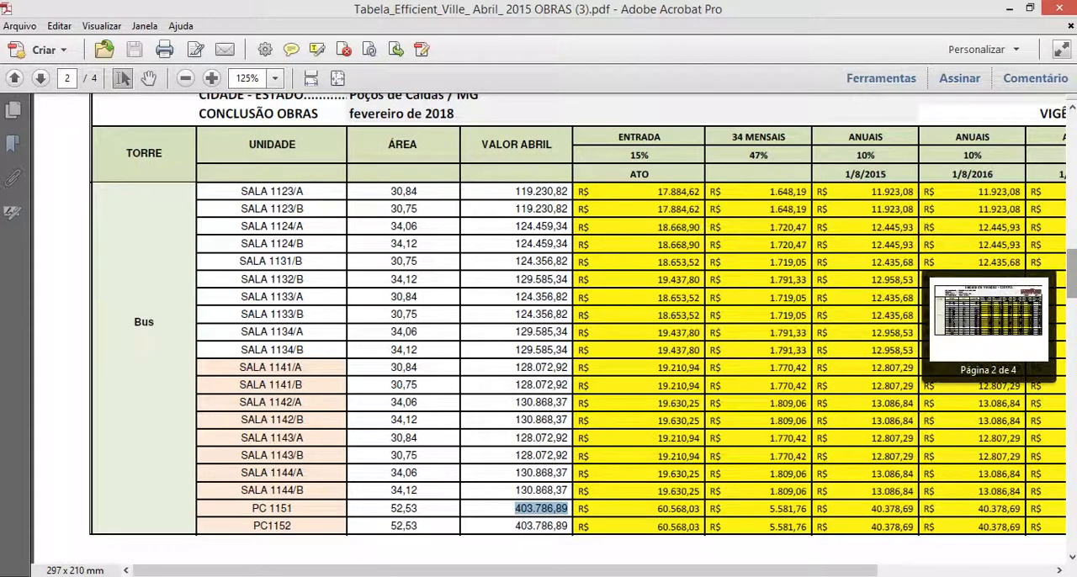
double_click(144, 322)
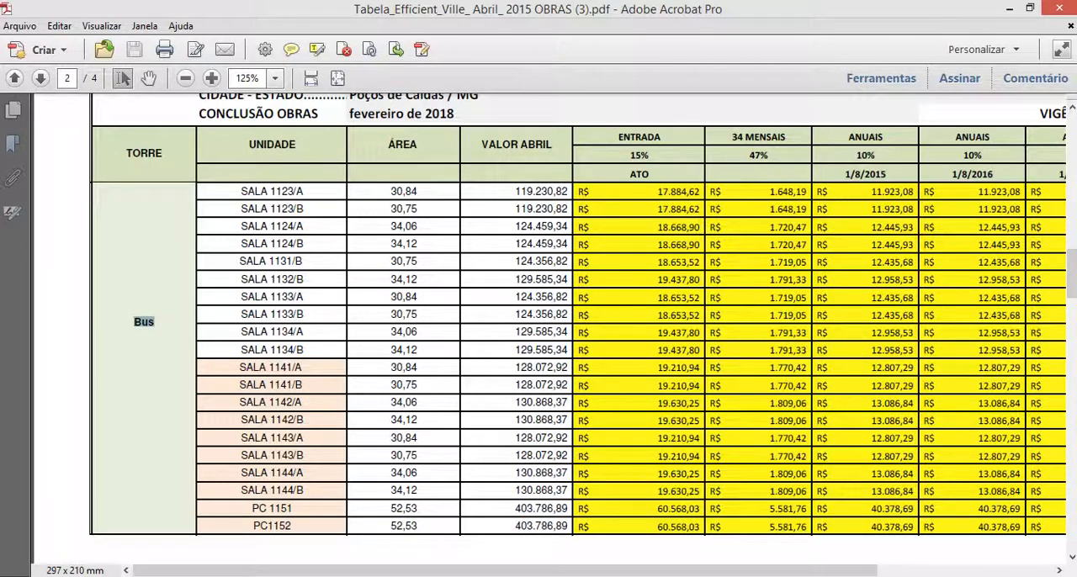
mouse_move(1071, 273)
left_mouse_down()
mouse_move(1072, 259)
mouse_move(1072, 364)
mouse_move(1071, 264)
left_mouse_up()
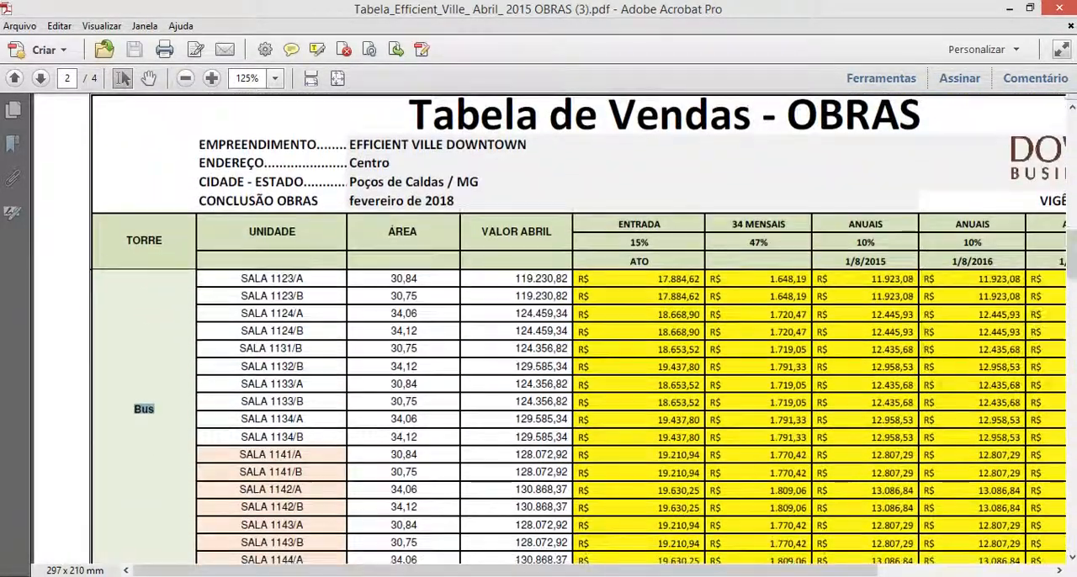
key("alt+Tab")
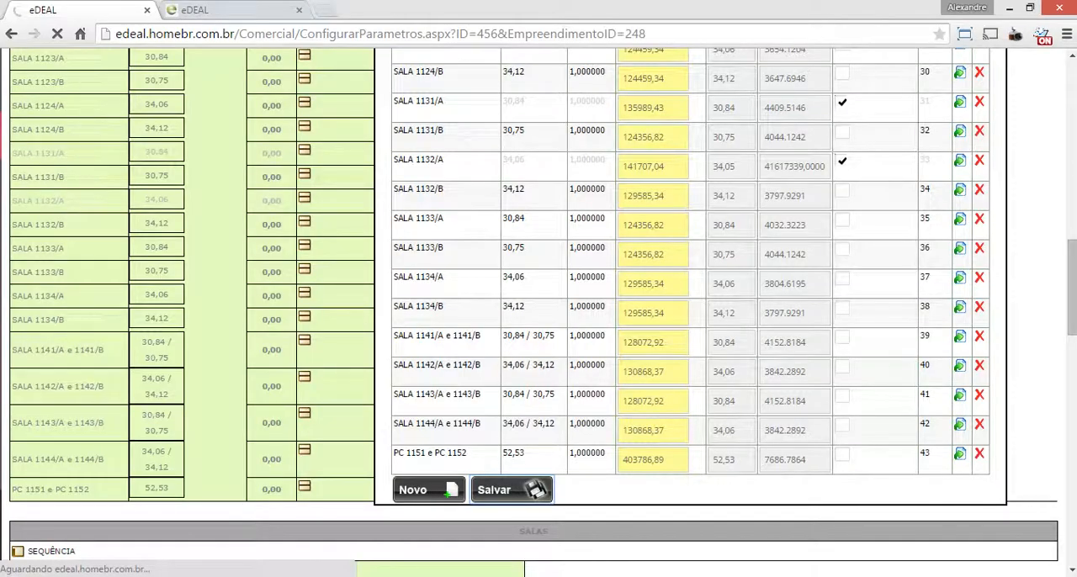
left_click_drag(1072, 287, 1072, 122)
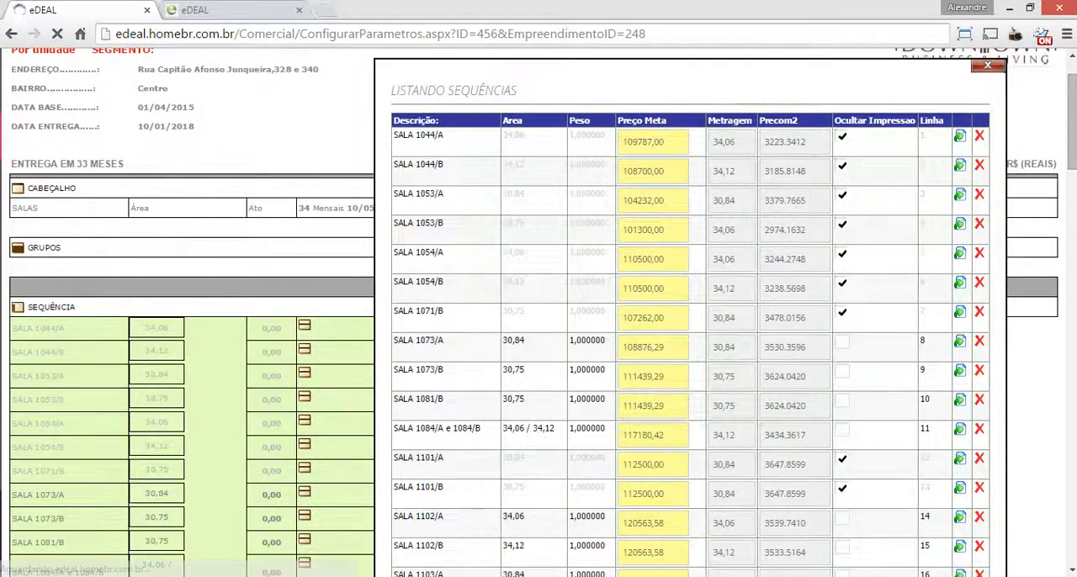
key("Return")
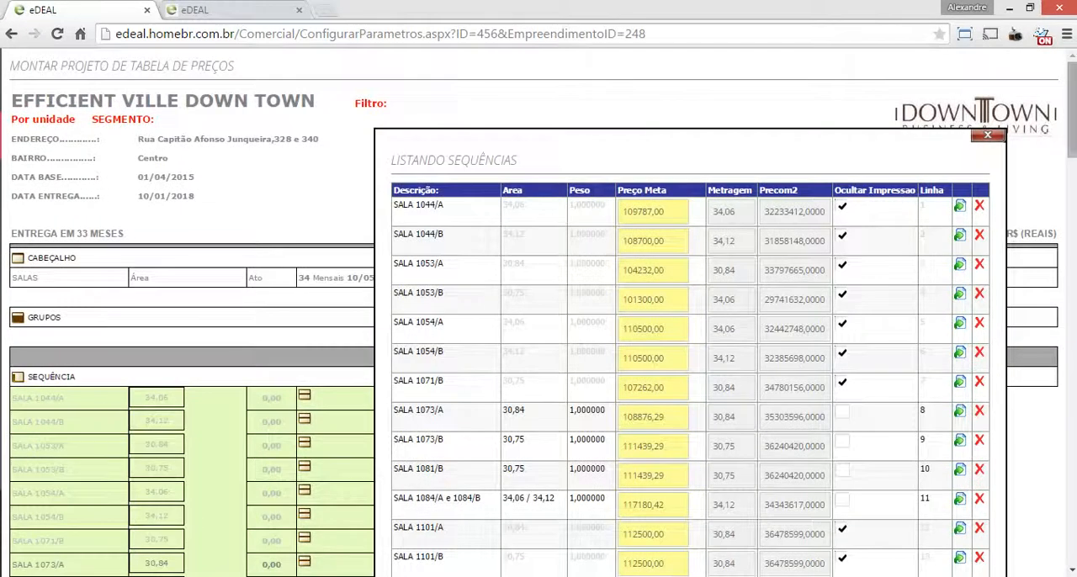
Open the SALA 1073/A sequence for editing and choose Torre 1 Downtown Business as its Unidades division
scroll(538, 310, "down", 3)
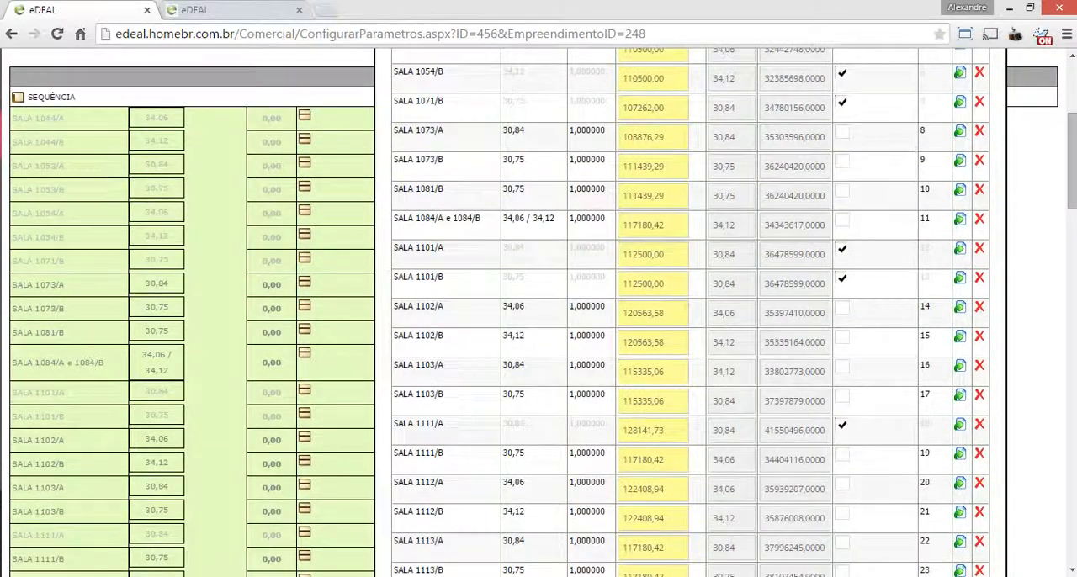
left_click(419, 130)
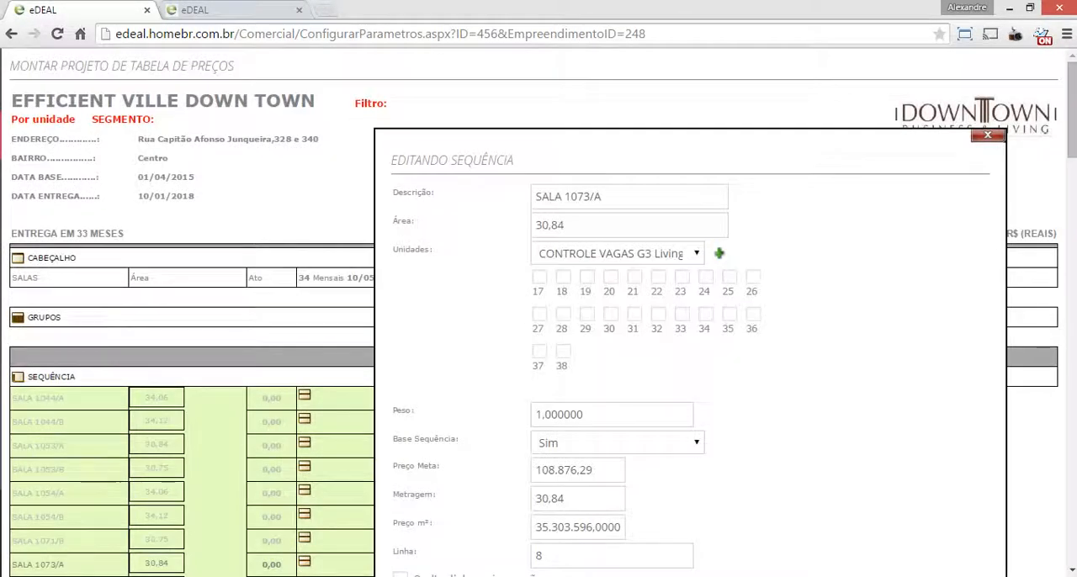
scroll(539, 309, "down", 1)
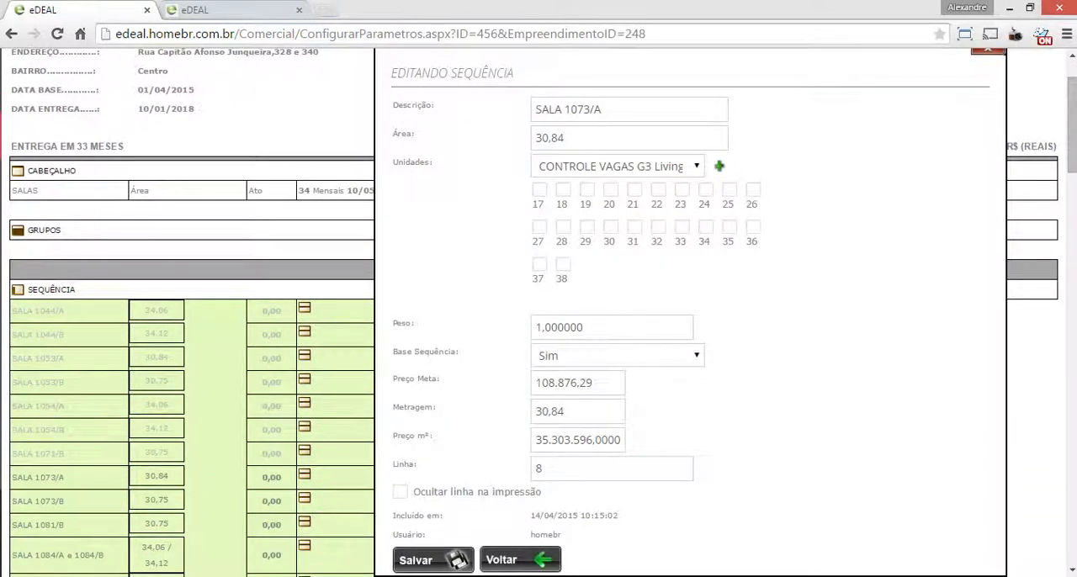
scroll(538, 312, "down", 1)
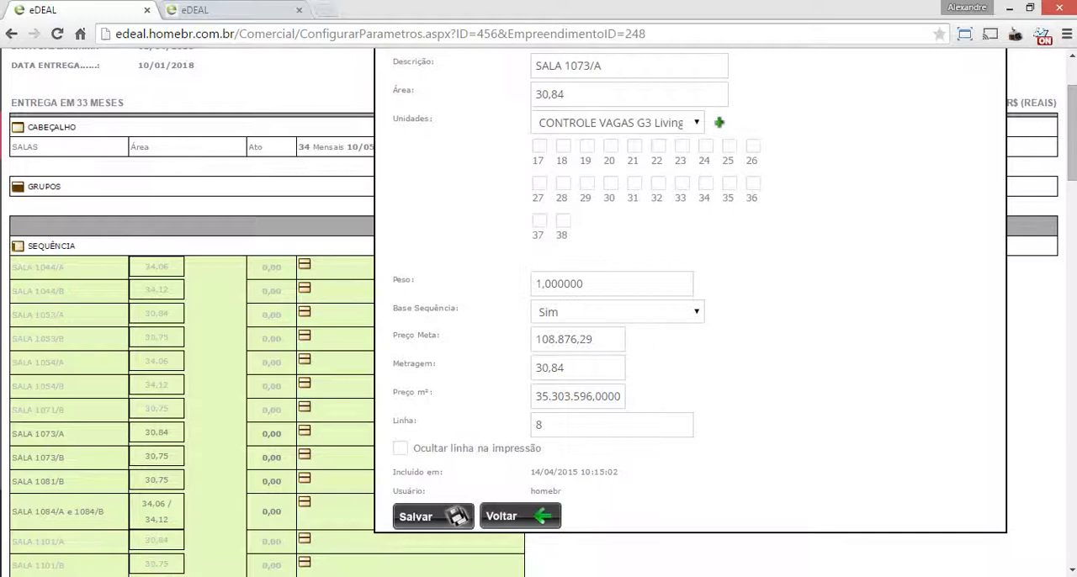
left_click(618, 123)
key("Down")
key("Down")
key("Down")
key("Down")
key("Down")
key("Down")
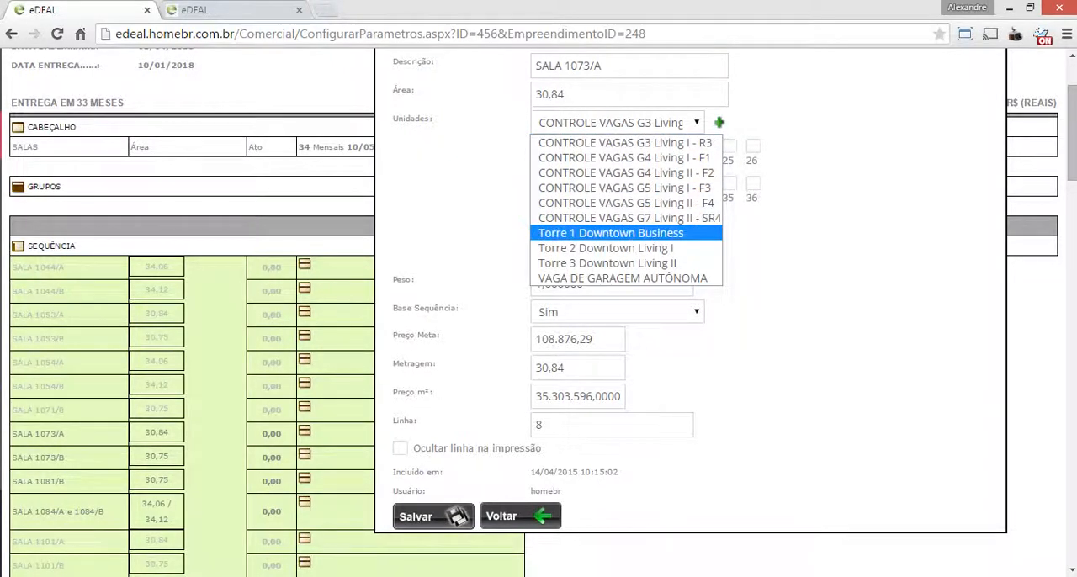
key("Return")
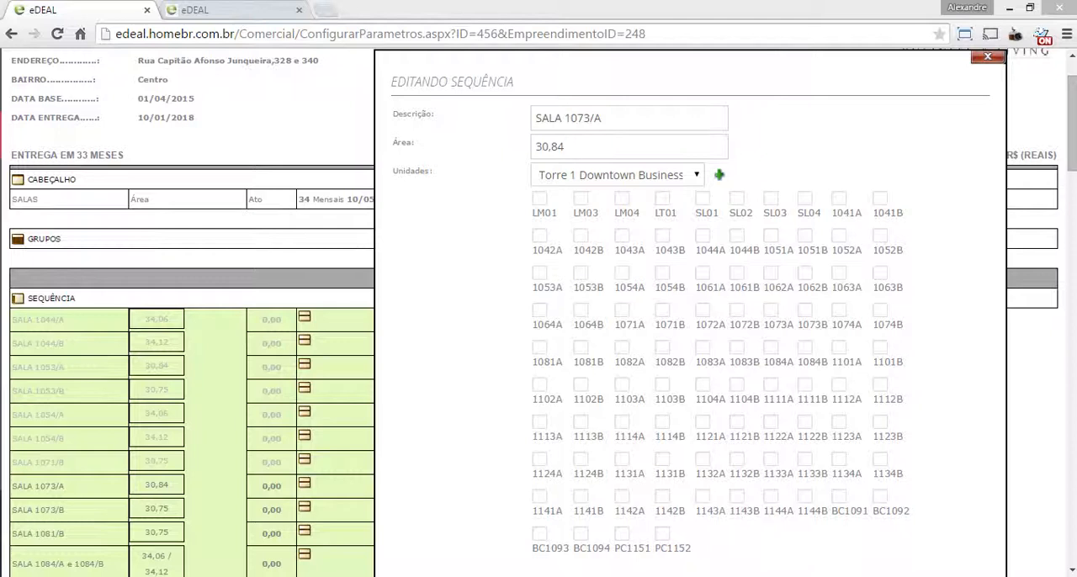
Add unit 1073A to the SALA 1073/A sequence and save the sequence
left_click(771, 310)
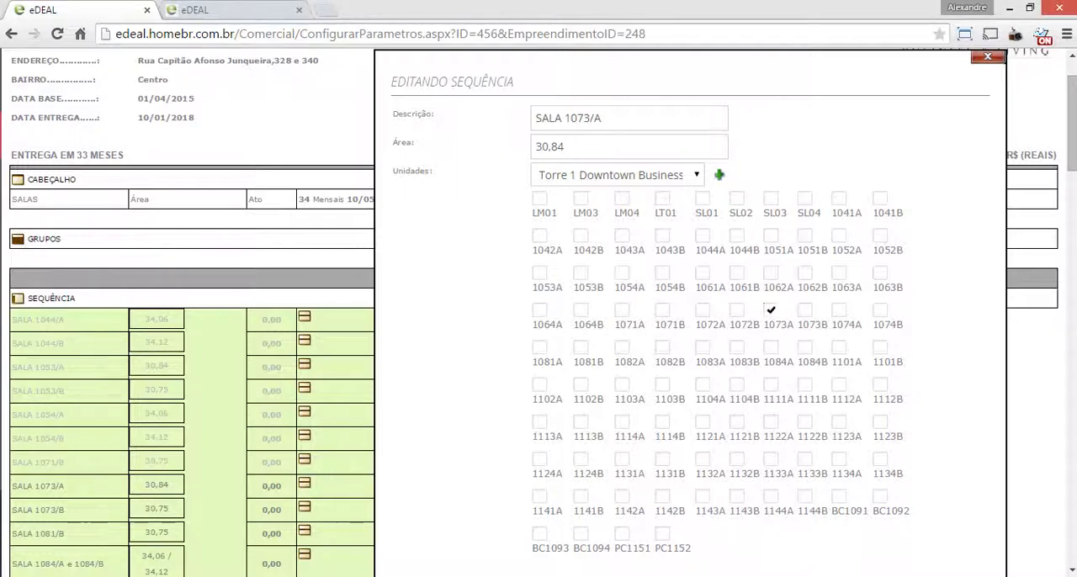
left_click(719, 174)
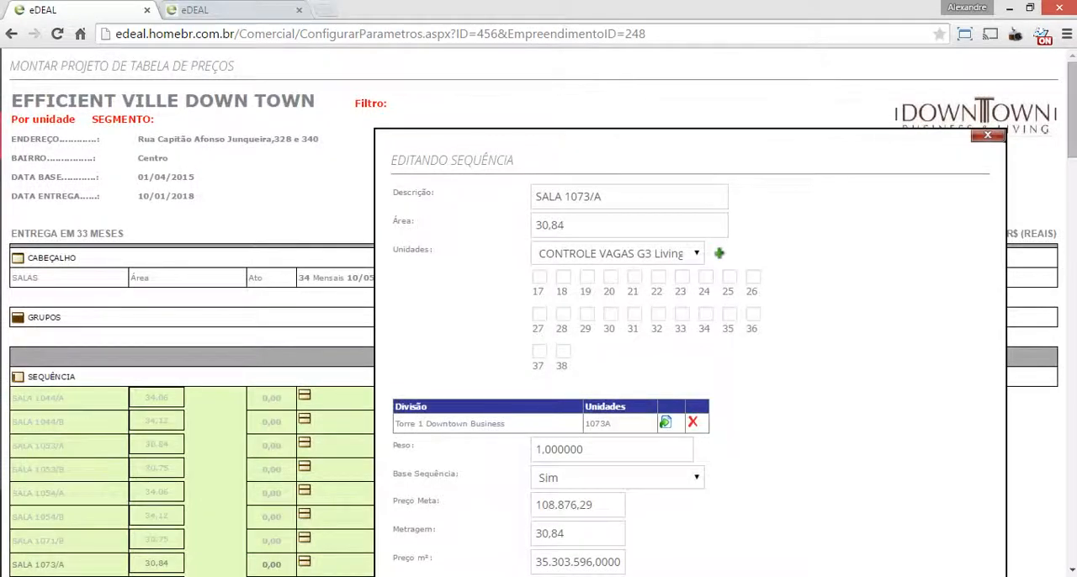
scroll(539, 311, "down", 3)
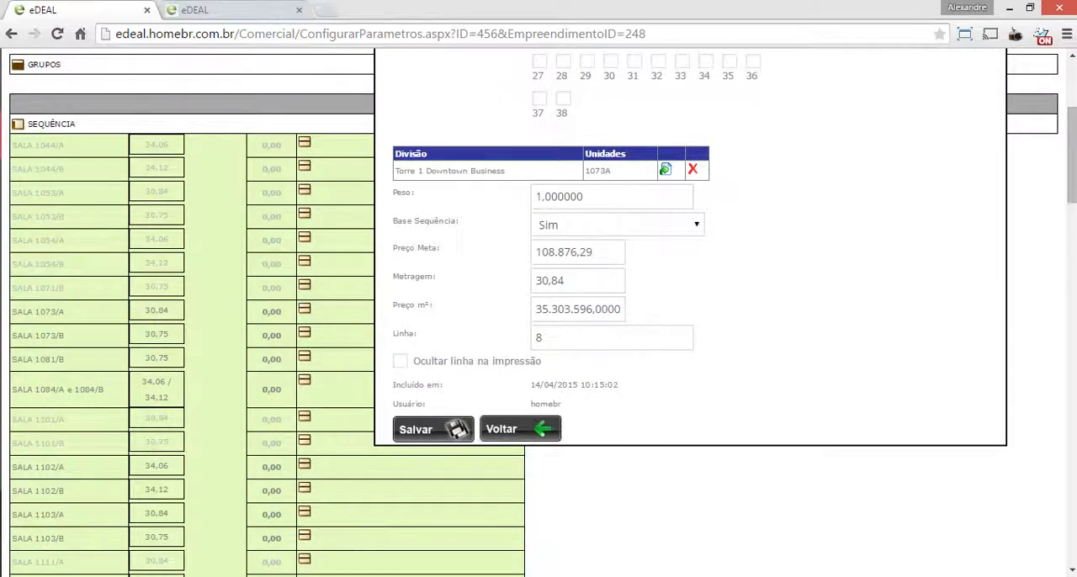
left_click(431, 429)
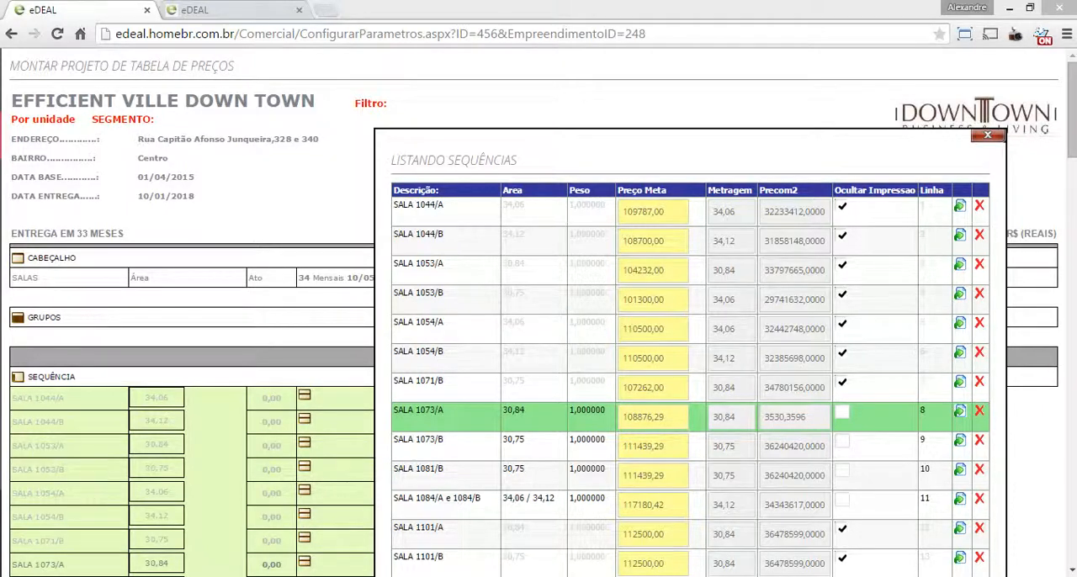
Look through the sequence list and compare the highlighted SALA 1073/A row with the other units
scroll(539, 312, "down", 3)
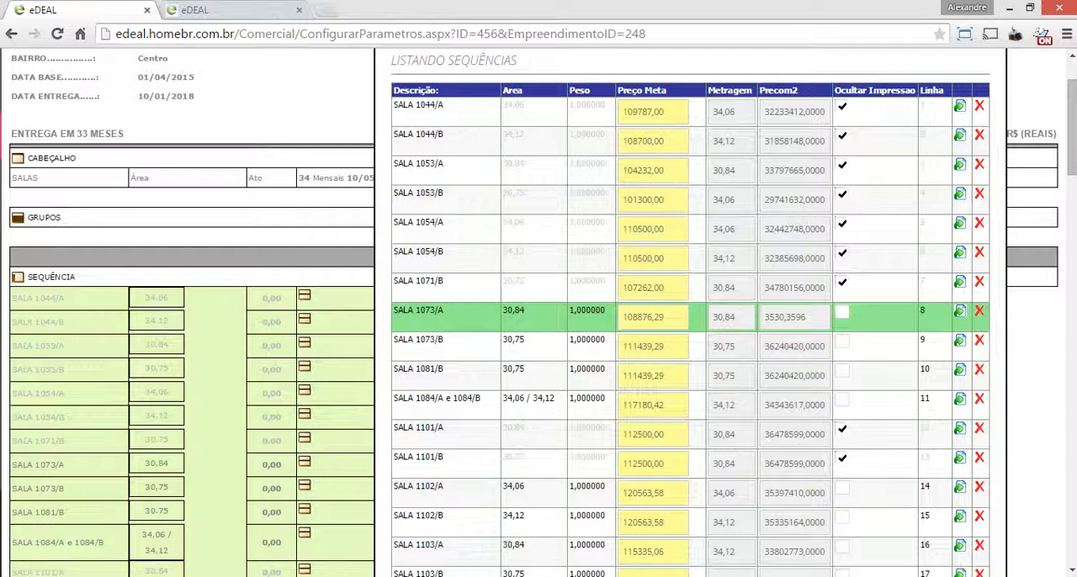
scroll(691, 311, "down", 12)
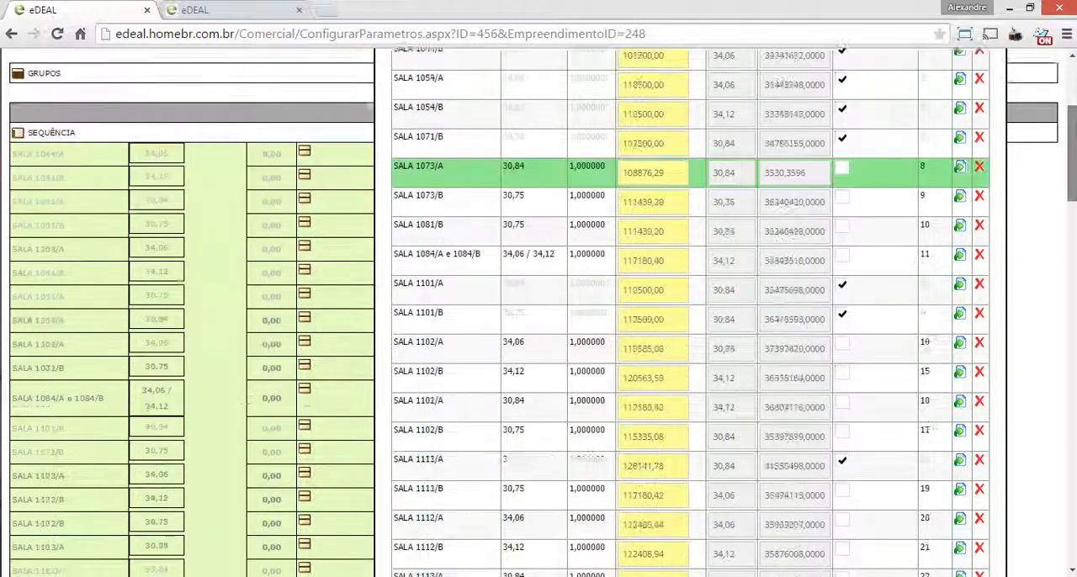
scroll(690, 312, "up", 12)
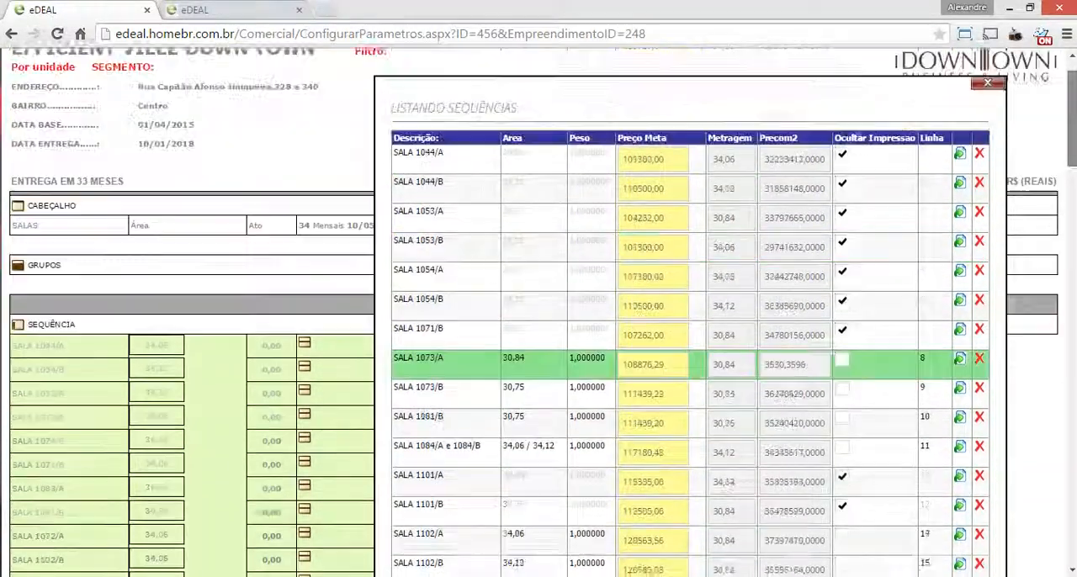
scroll(690, 311, "down", 3)
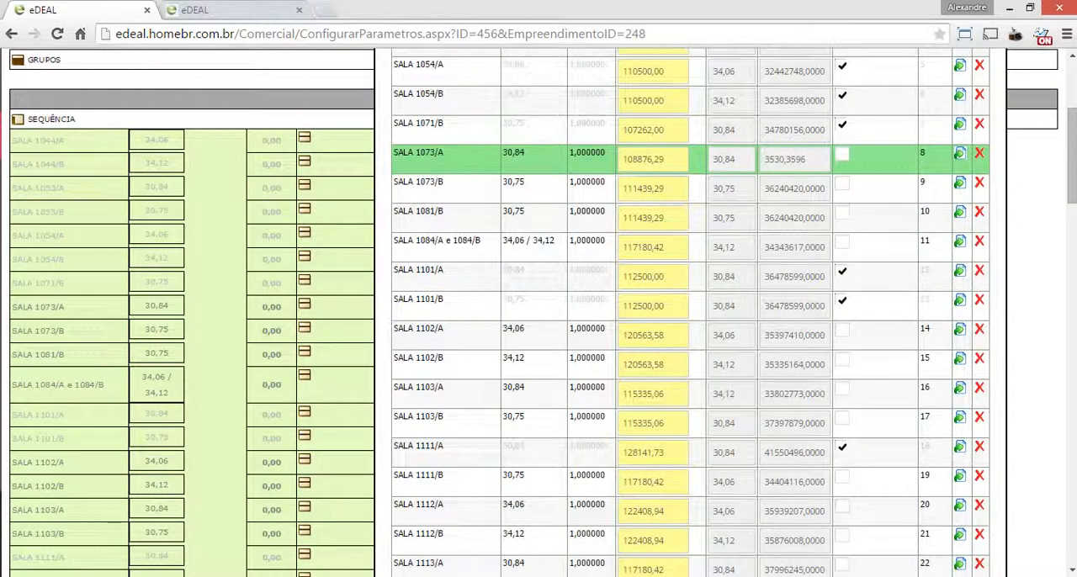
scroll(690, 312, "up", 2)
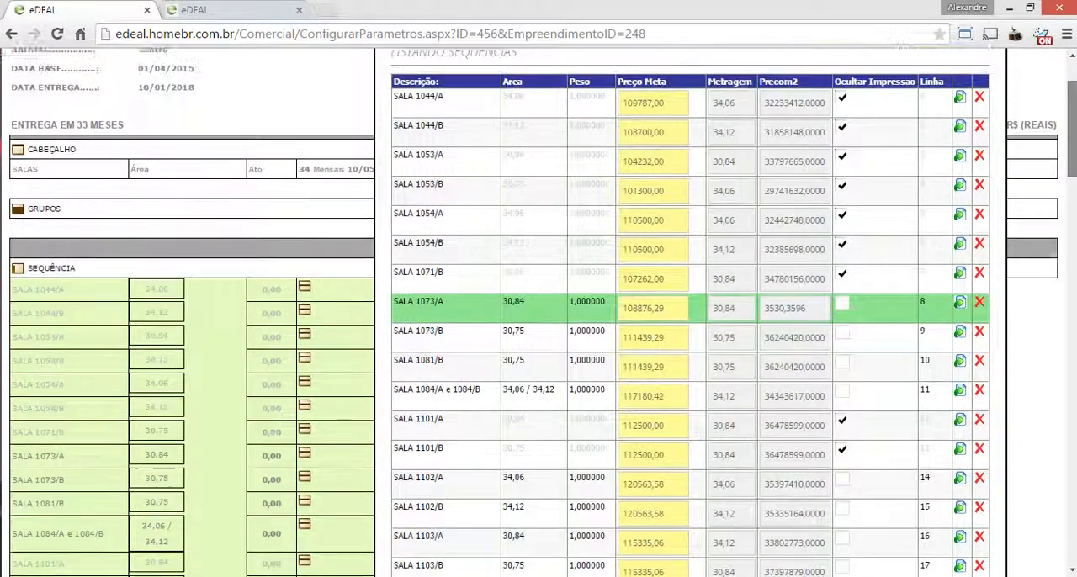
scroll(690, 311, "down", 2)
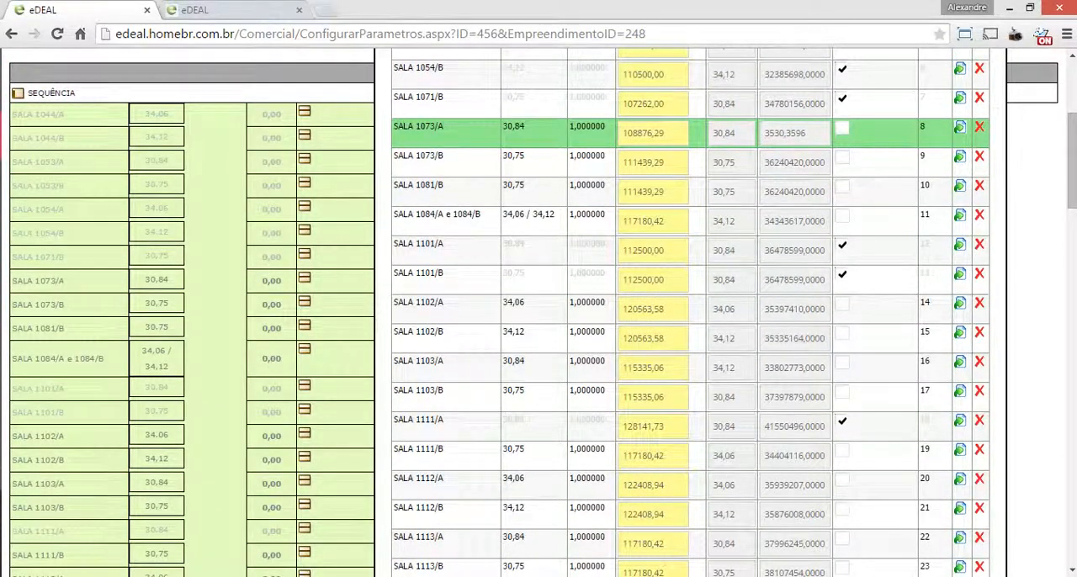
scroll(690, 312, "down", 3)
left_click_drag(1071, 204, 1071, 210)
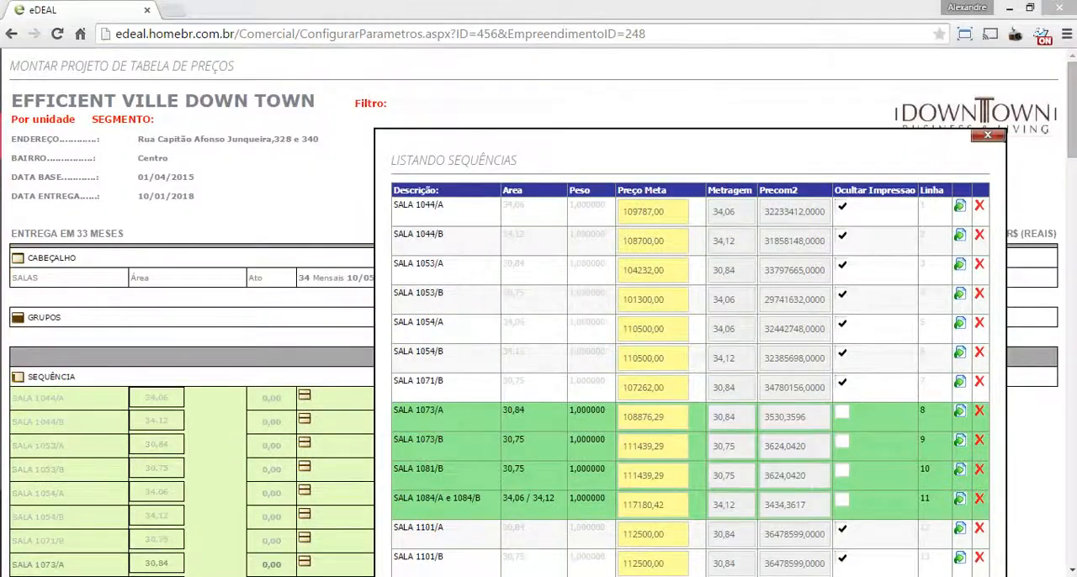
Open the SALA 1124/B sequence for editing and choose Torre 1 Downtown Business as its Unidades division
left_click_drag(1071, 126, 1072, 269)
left_click(961, 296)
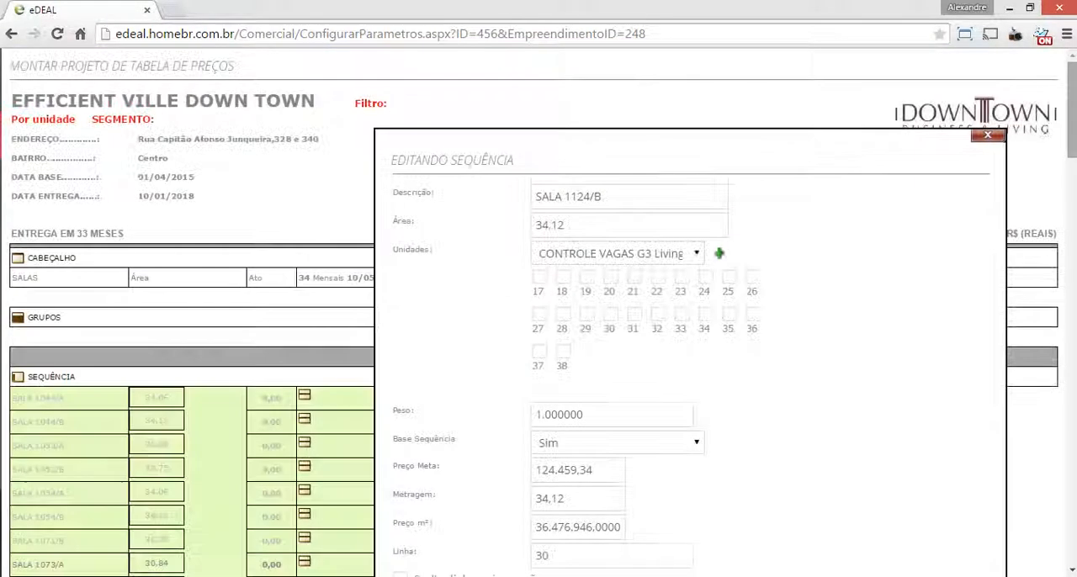
left_click(619, 114)
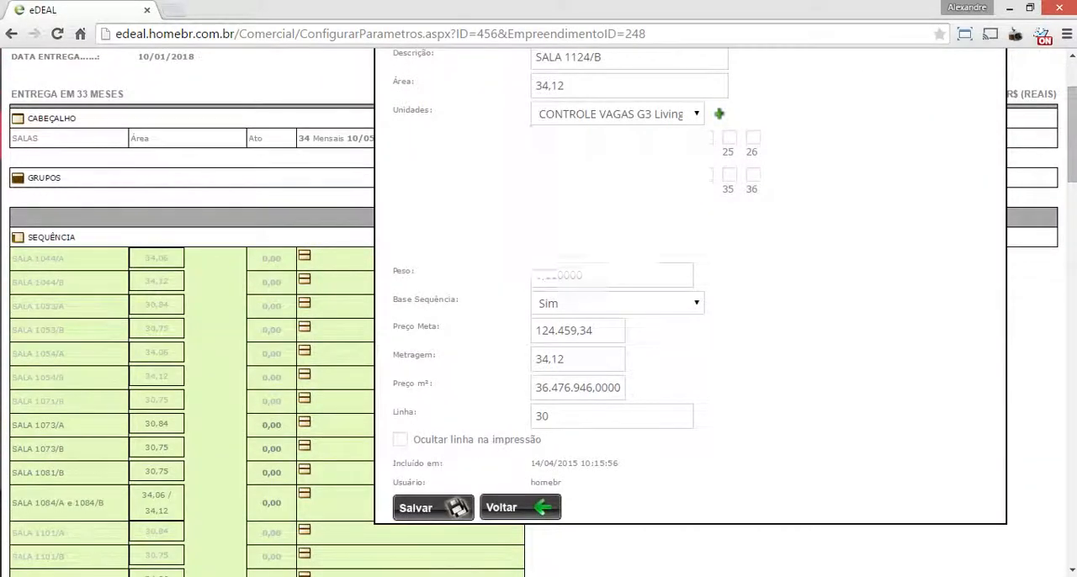
left_click(612, 224)
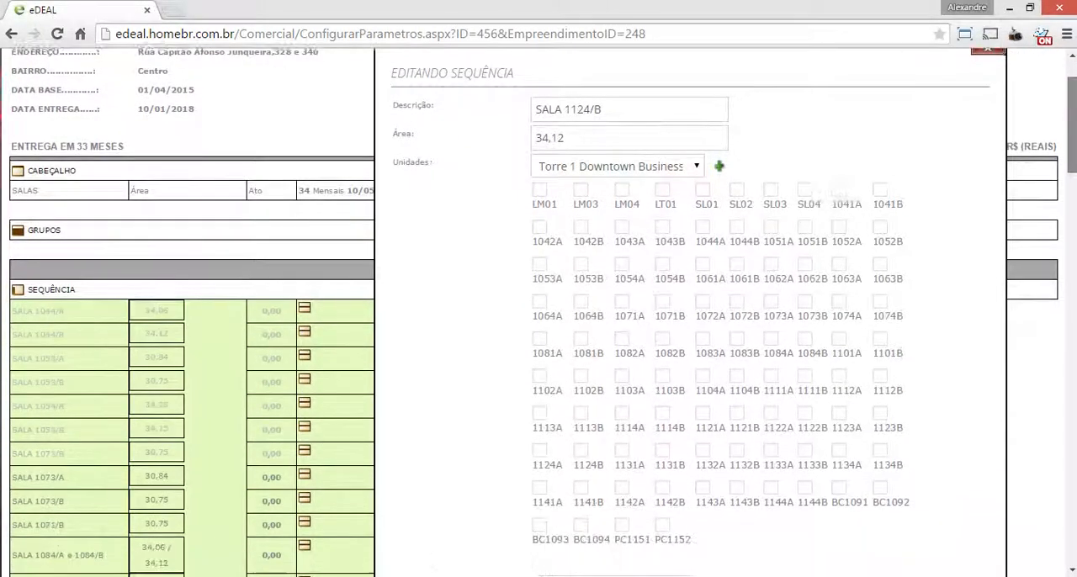
Add unit 1124B to the SALA 1124/B sequence and save the sequence
scroll(691, 313, "down", 1)
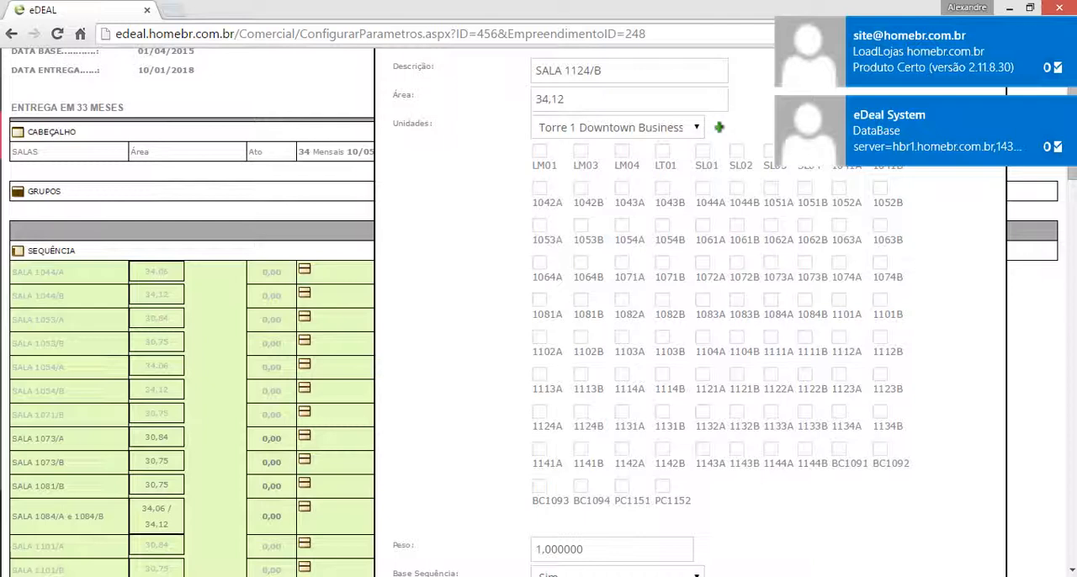
left_click(580, 412)
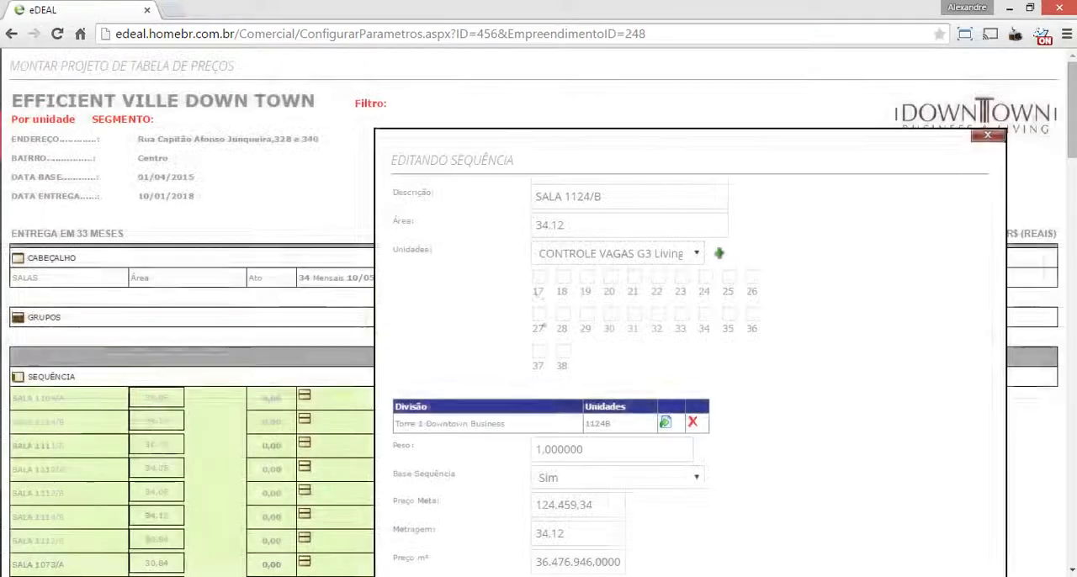
scroll(539, 312, "down", 5)
left_click(434, 260)
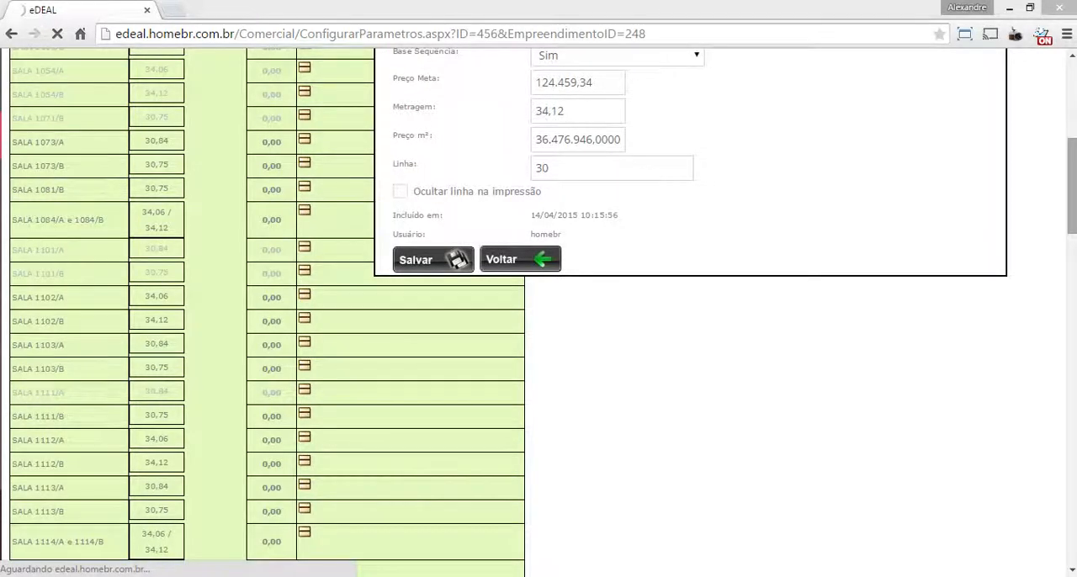
Open the SALA 1132/B sequence for editing and choose Torre 1 Downtown Business as its Unidades division
left_click_drag(1072, 185, 1072, 128)
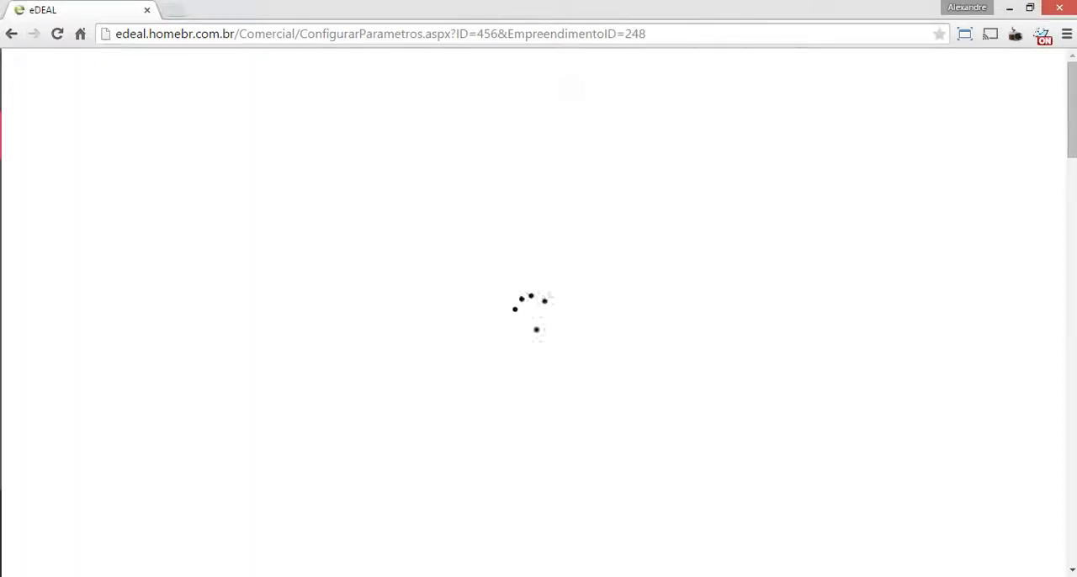
key("Page_Down")
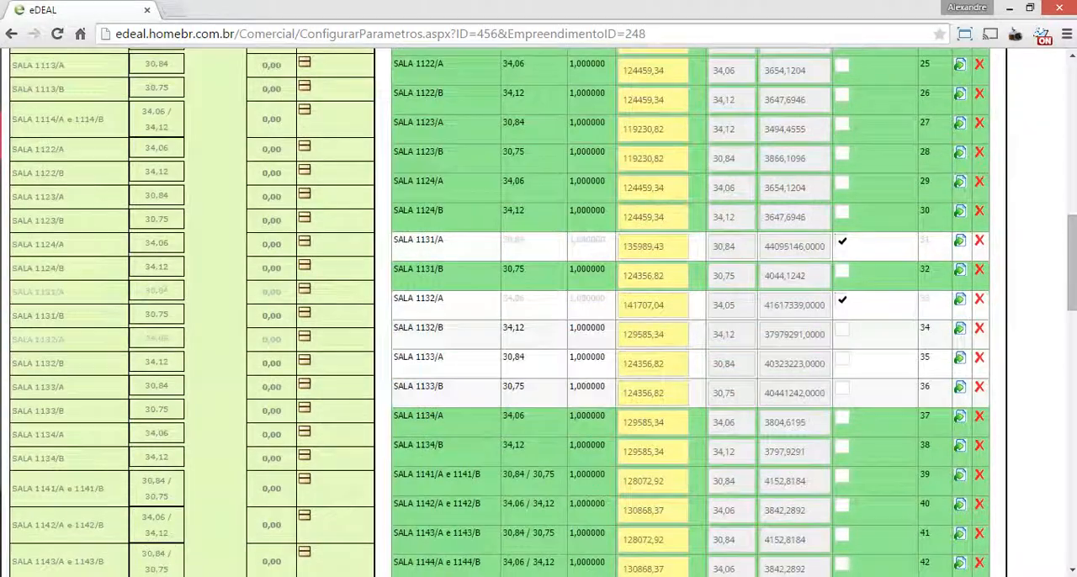
left_click(960, 329)
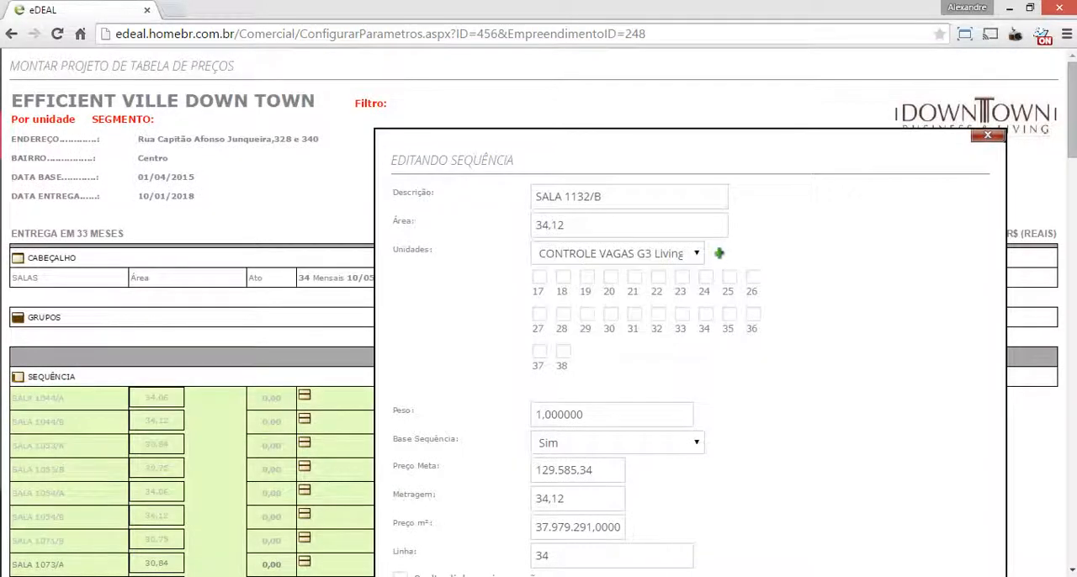
left_click(619, 253)
left_click(612, 365)
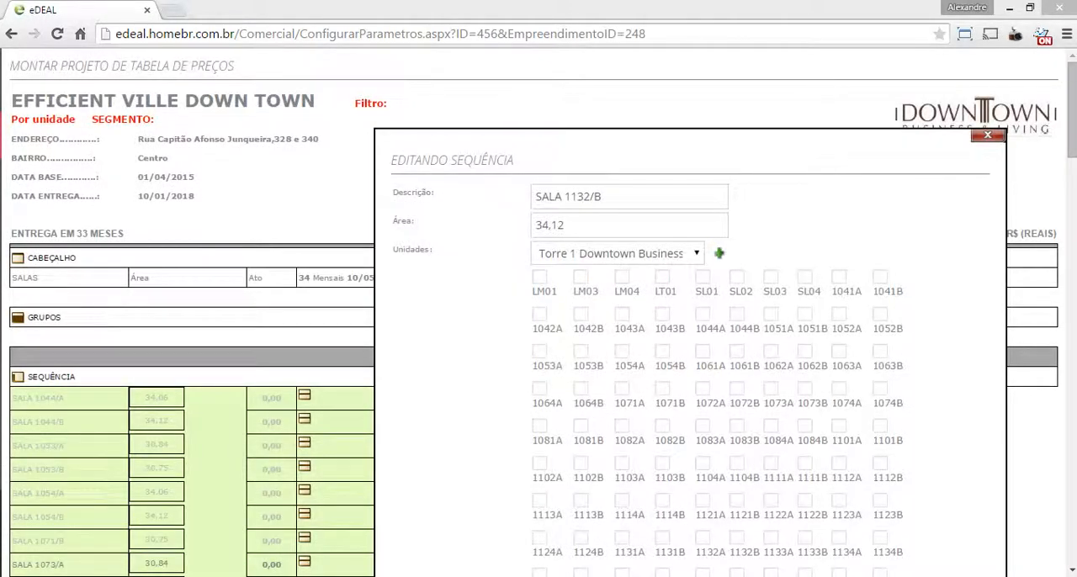
Add unit 1132B to the SALA 1132/B sequence and save the sequence
scroll(539, 336, "down", 3)
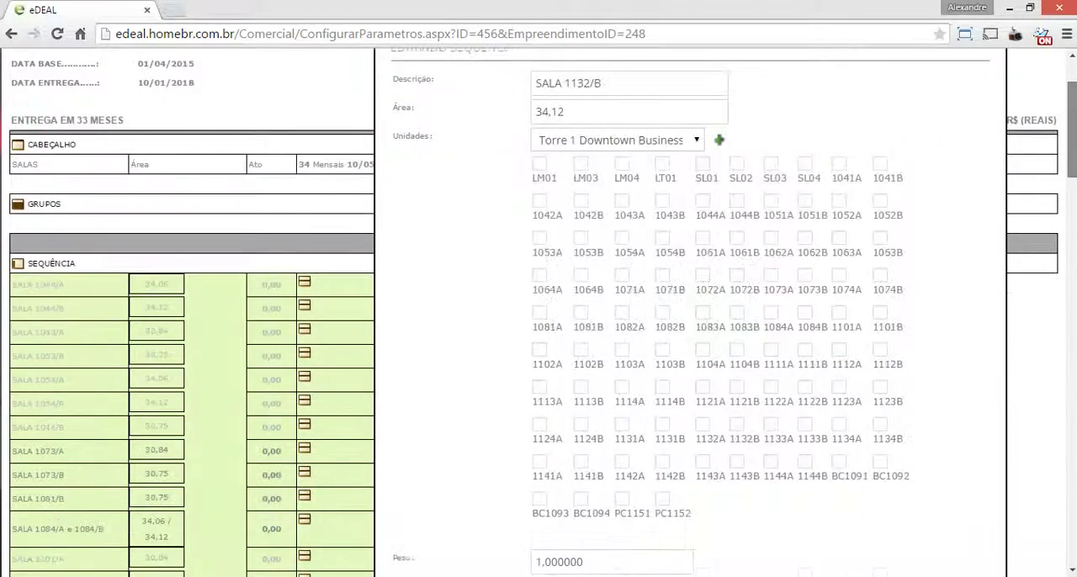
scroll(538, 337, "down", 1)
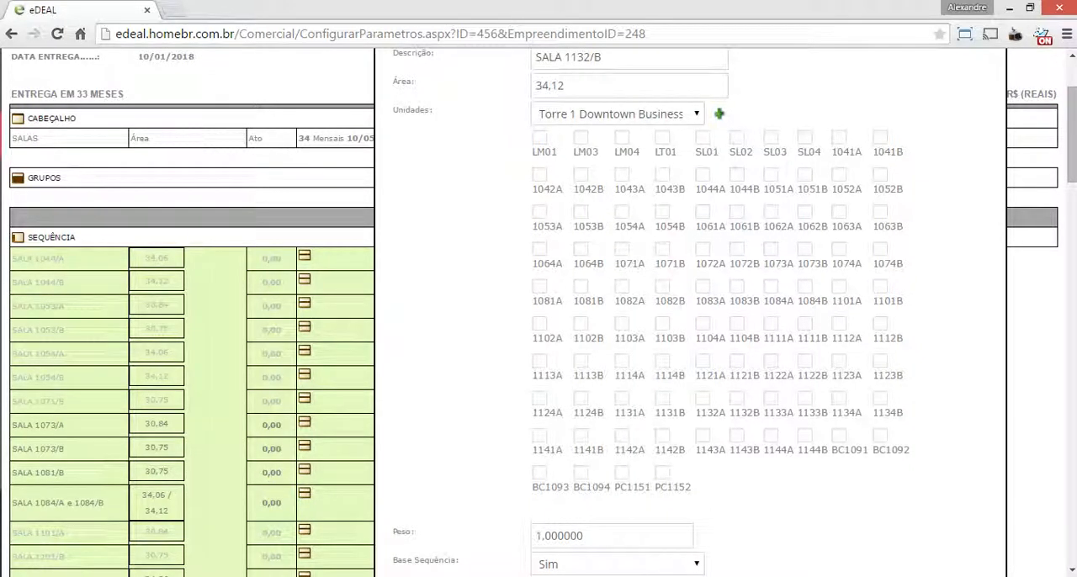
left_click(737, 398)
left_click(719, 114)
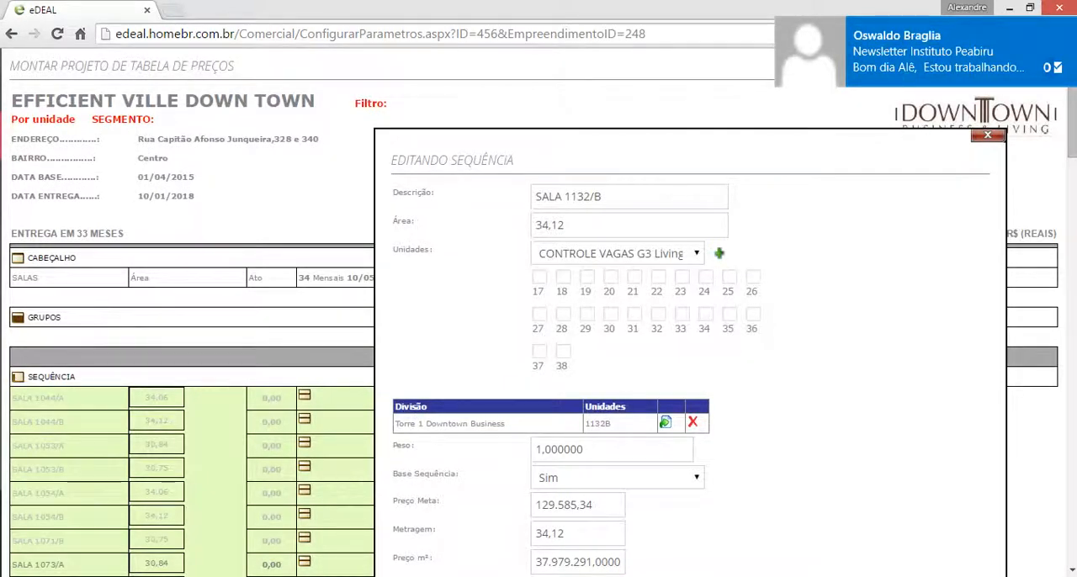
scroll(538, 337, "down", 5)
left_click(432, 259)
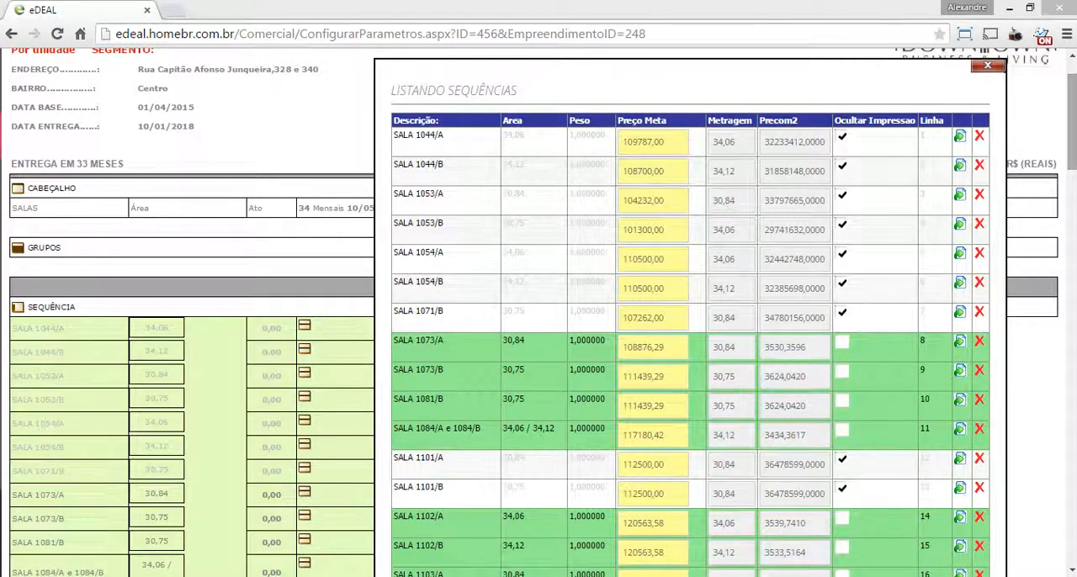
Check the Downtown sequence list through to PC 1151 e PC 1152 and save the whole list
scroll(539, 336, "down", 4)
scroll(538, 337, "up", 2)
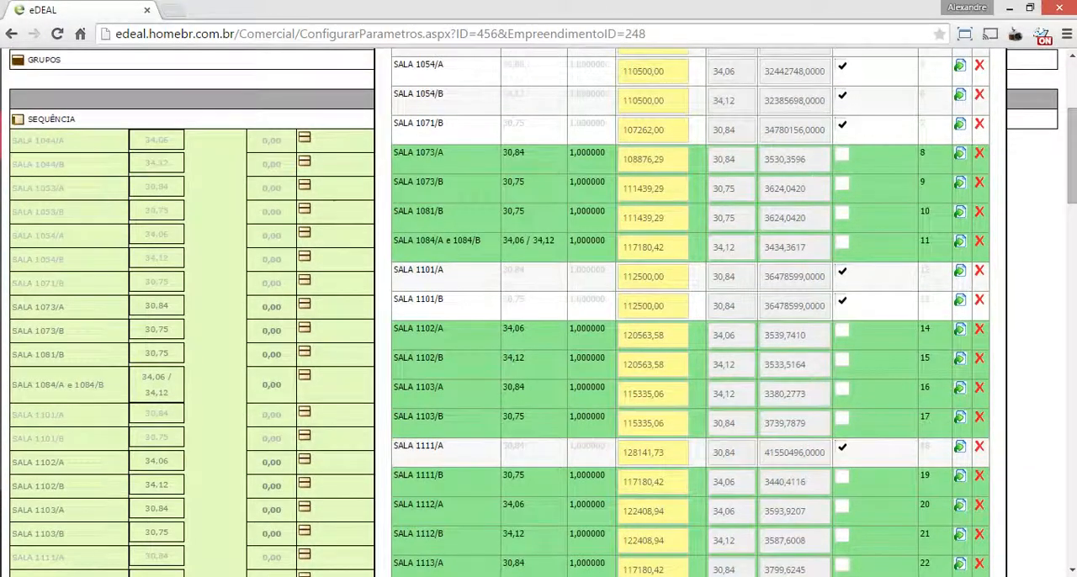
scroll(538, 336, "down", 7)
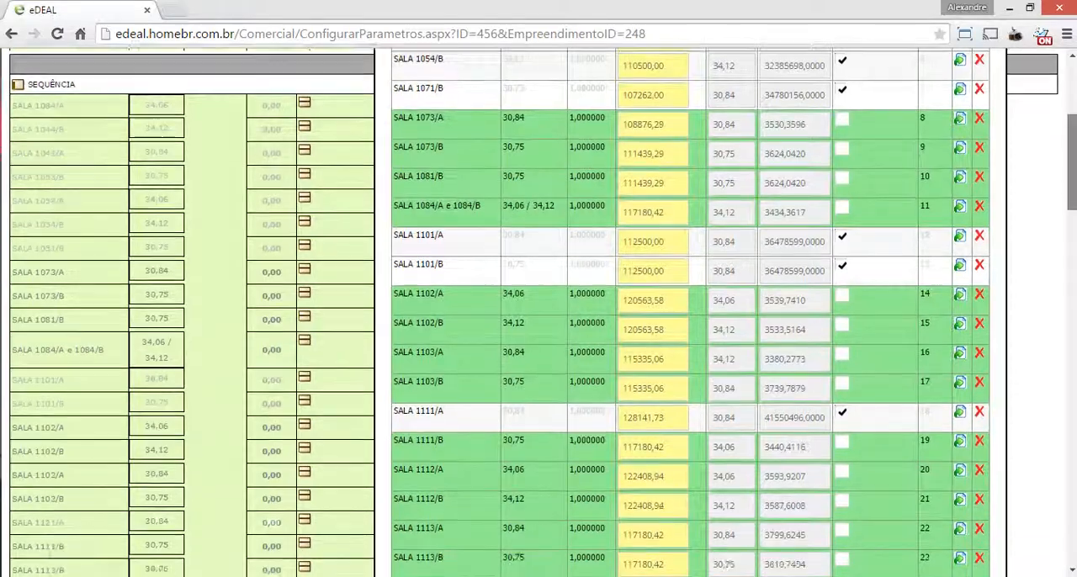
scroll(538, 336, "down", 2)
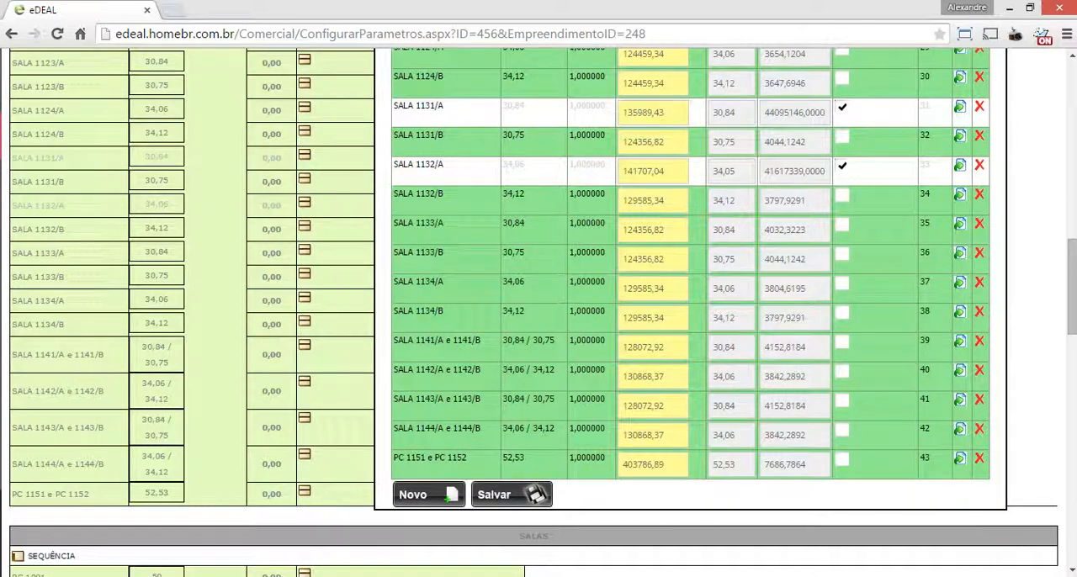
left_click(512, 495)
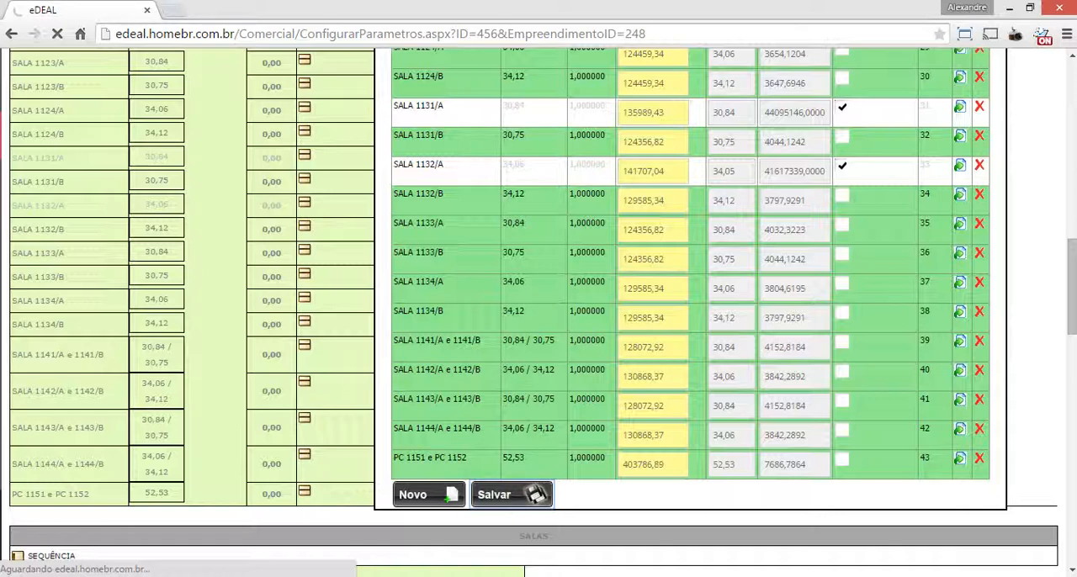
Recalculate the table's conditions based on the fixed percentages, accepting the change to all child installments
scroll(538, 311, "down", 5)
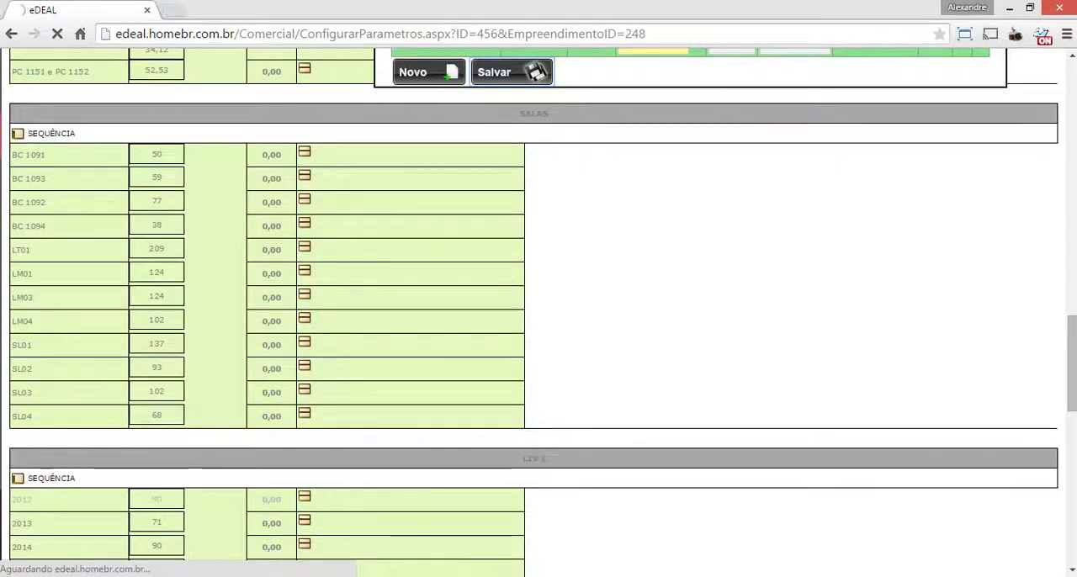
scroll(539, 312, "down", 10)
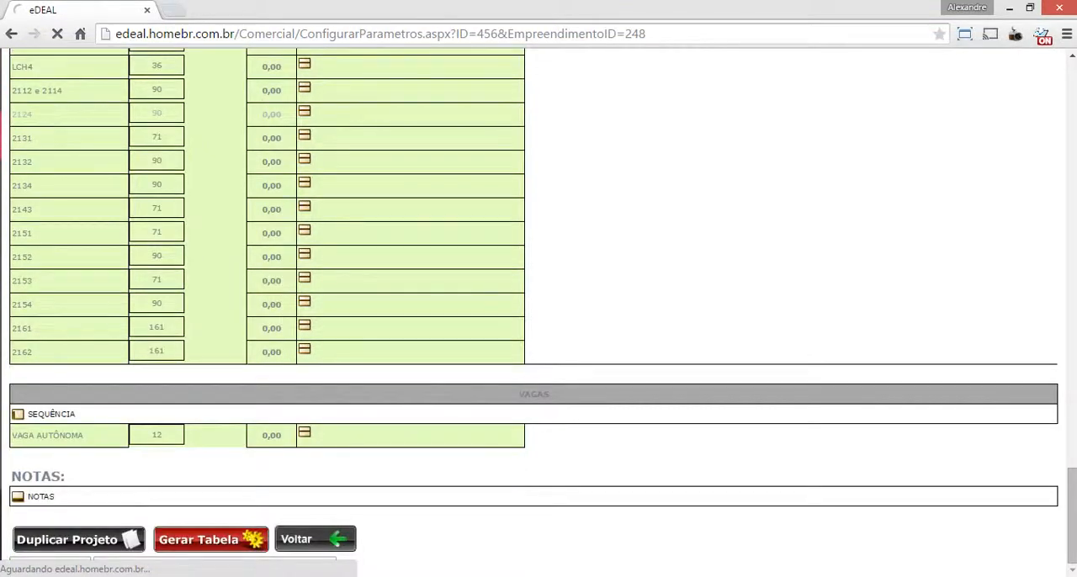
scroll(539, 312, "up", 10)
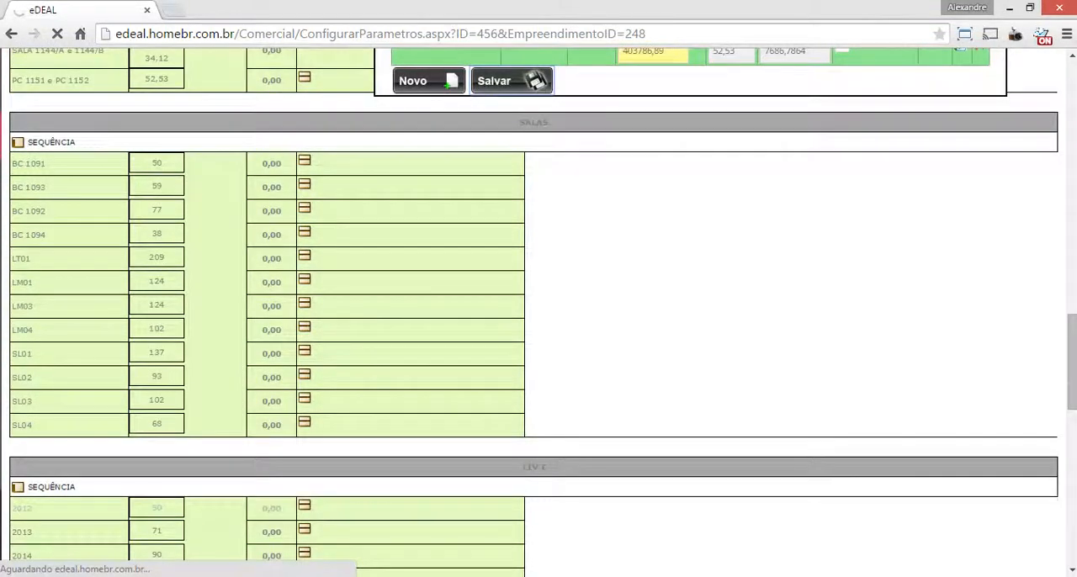
scroll(539, 311, "down", 10)
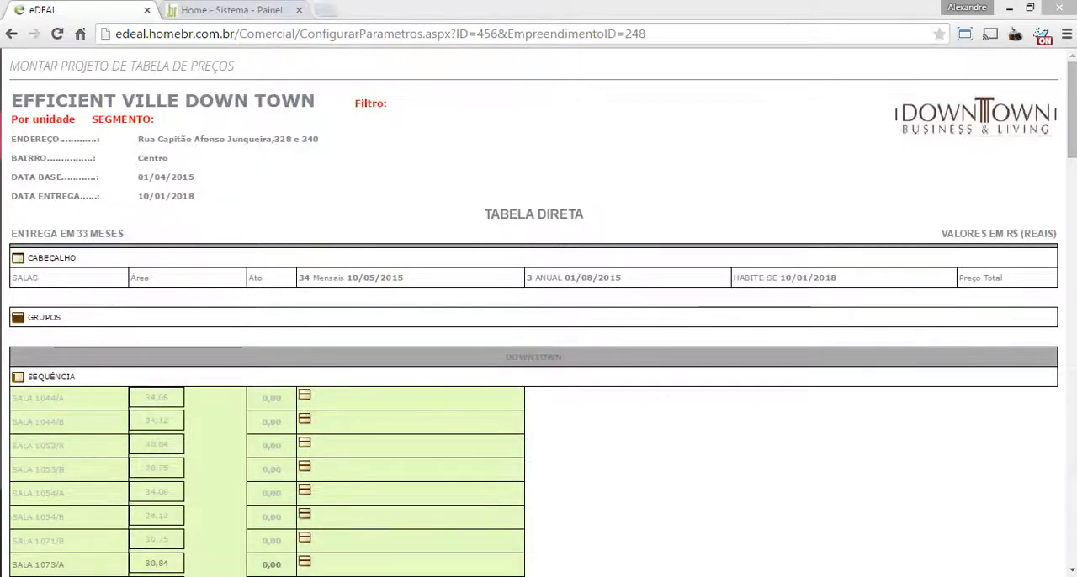
scroll(539, 312, "down", 4)
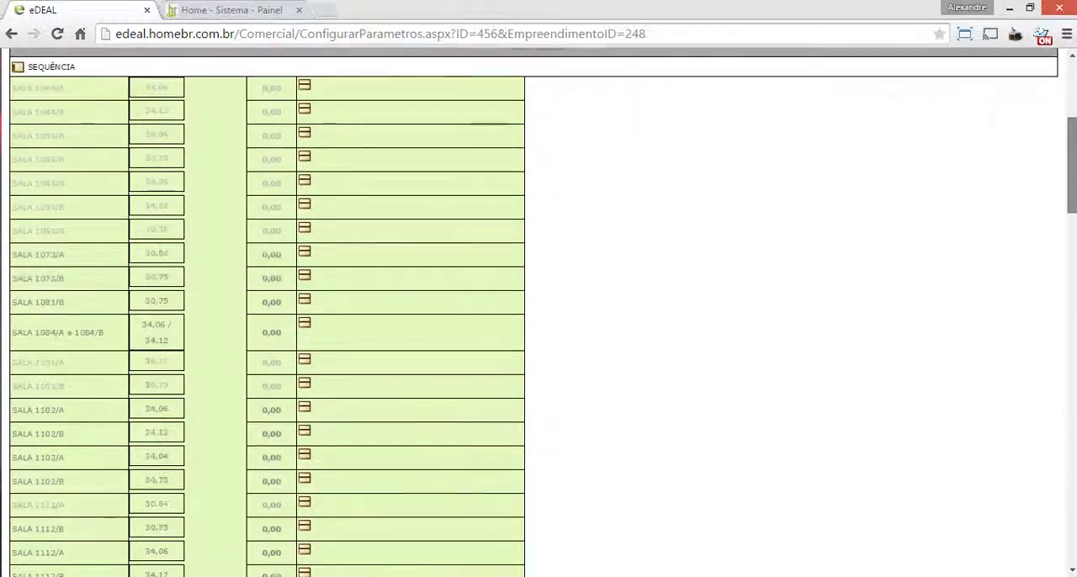
scroll(539, 312, "down", 15)
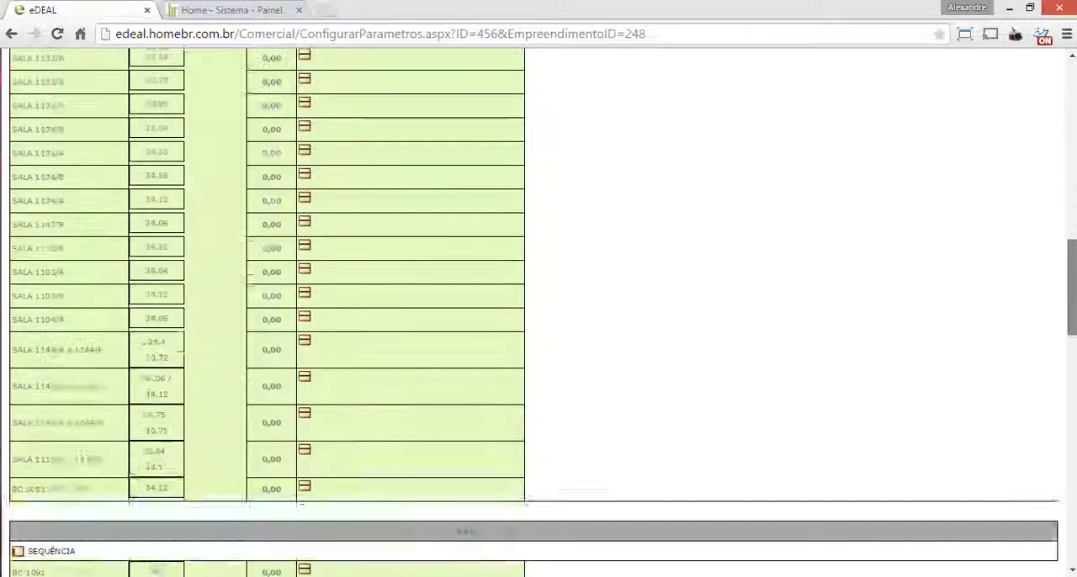
scroll(539, 312, "down", 10)
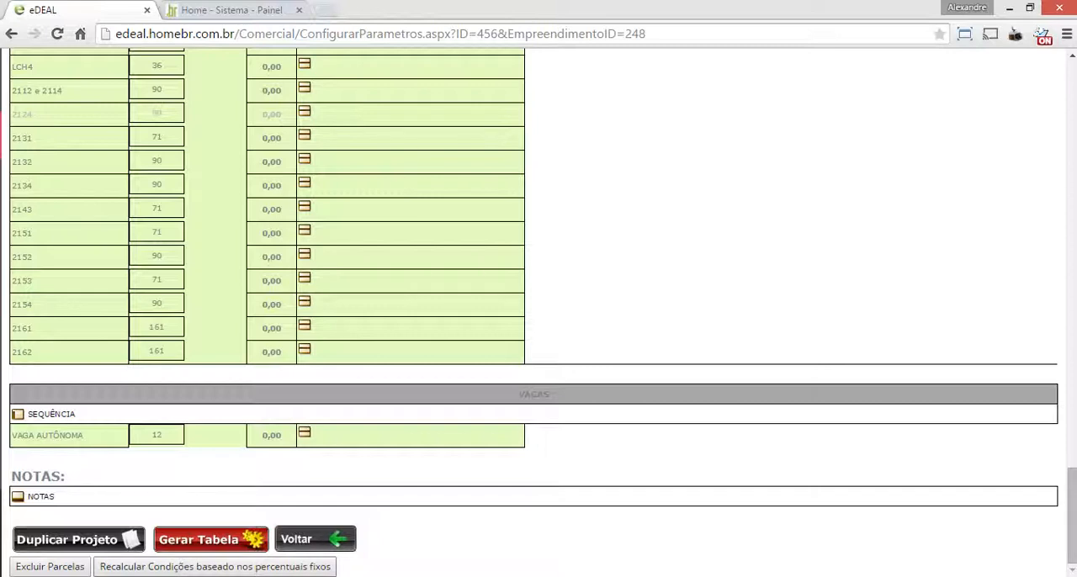
left_click(216, 567)
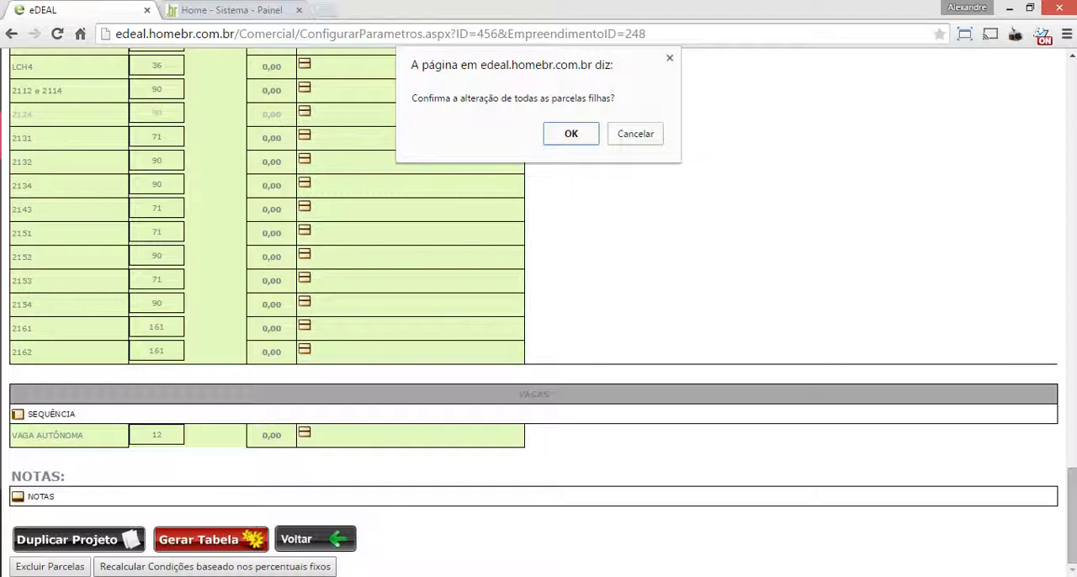
key("Return")
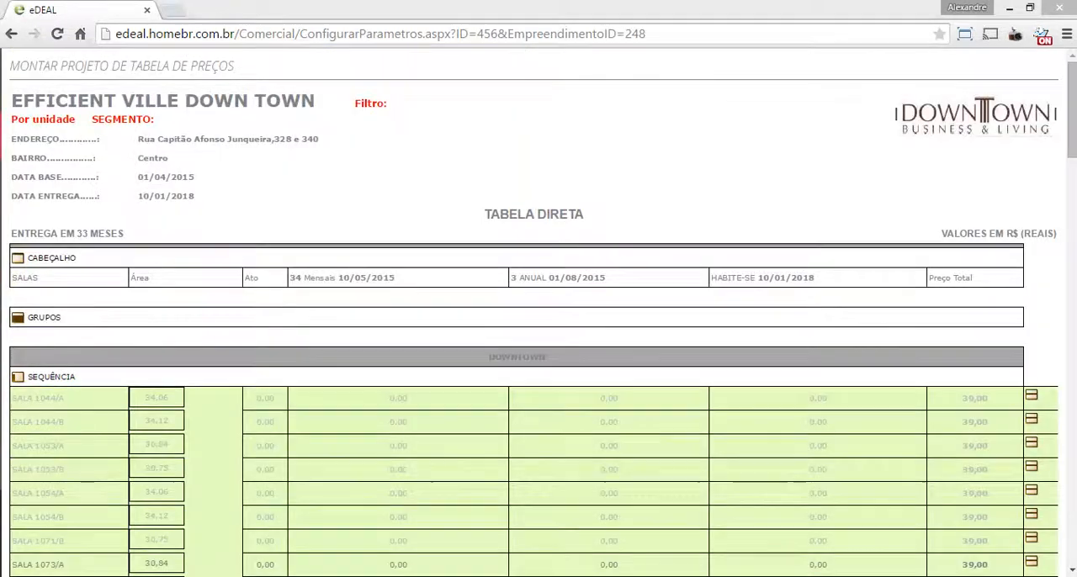
Examine the installment columns and total prices of the Downtown and SALAS sequences after the recalculation
scroll(539, 337, "down", 3)
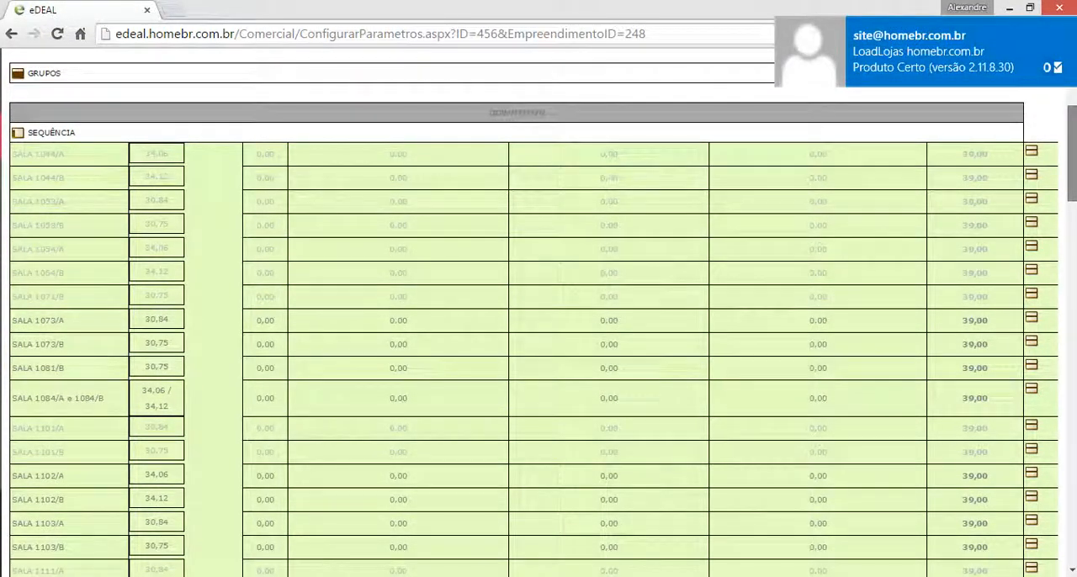
scroll(538, 337, "down", 4)
scroll(539, 337, "down", 8)
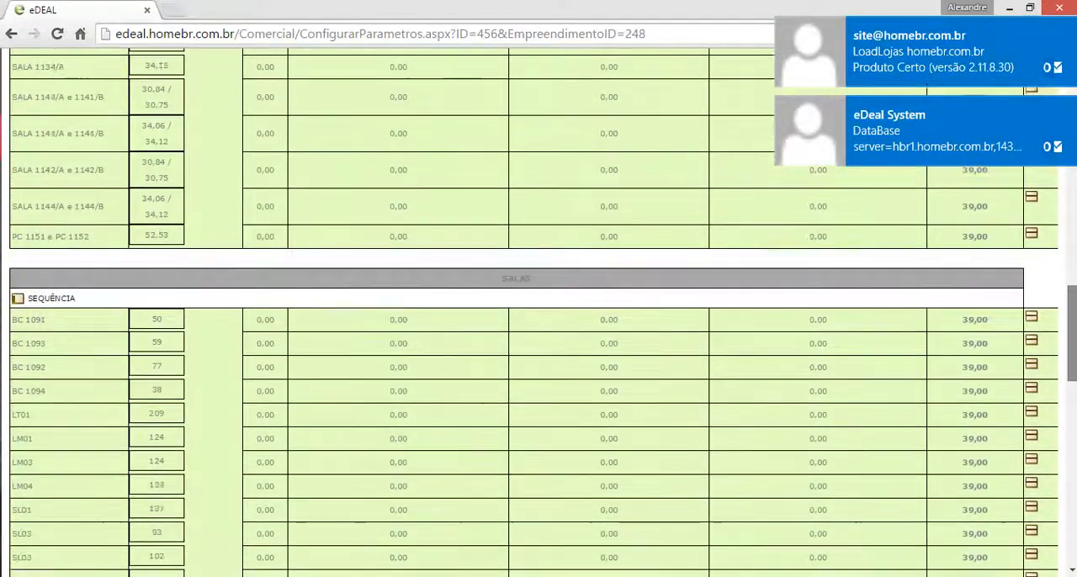
scroll(539, 336, "up", 1)
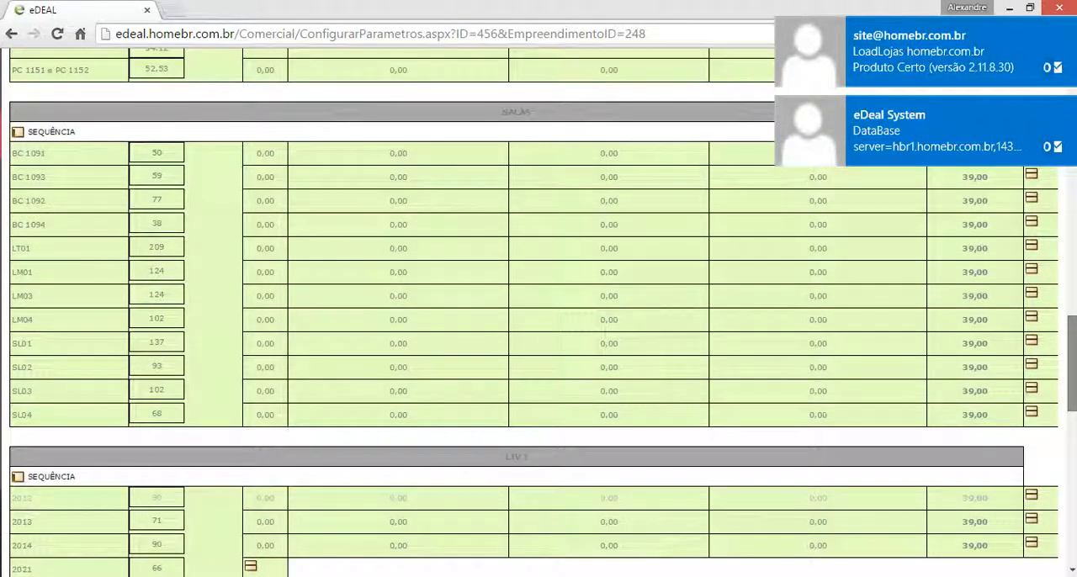
scroll(539, 336, "up", 4)
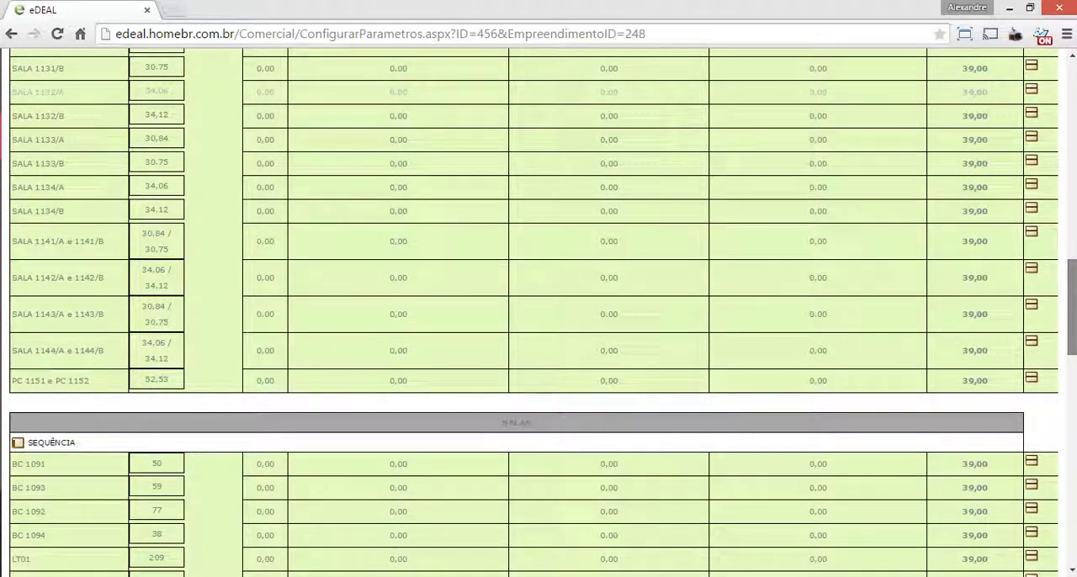
scroll(538, 337, "down", 1)
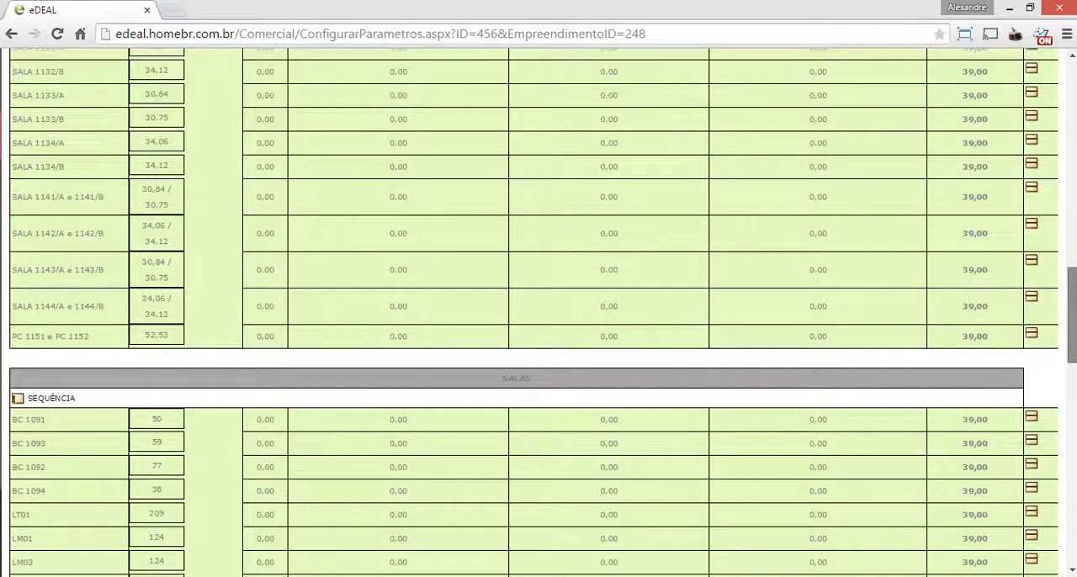
Run the fixed-percentage recalculation of the conditions again and accept changing all child installments
scroll(539, 311, "down", 10)
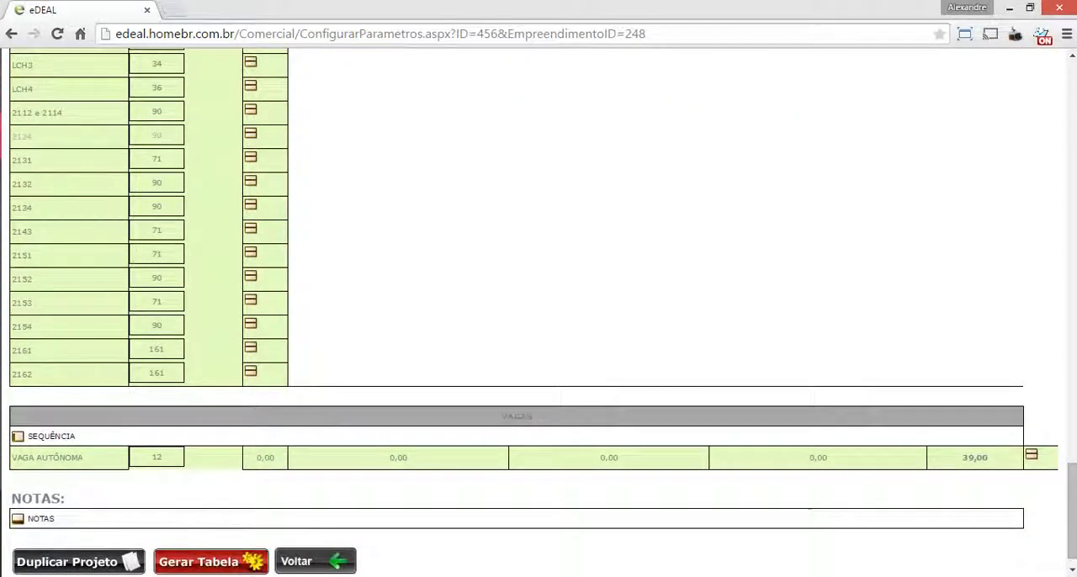
scroll(539, 311, "down", 1)
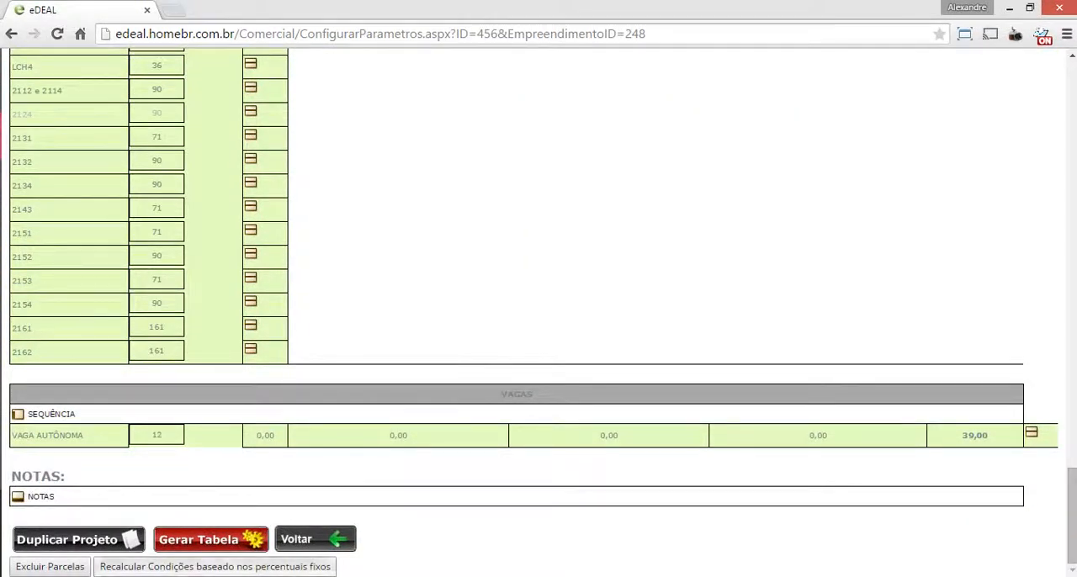
left_click(214, 567)
key("Return")
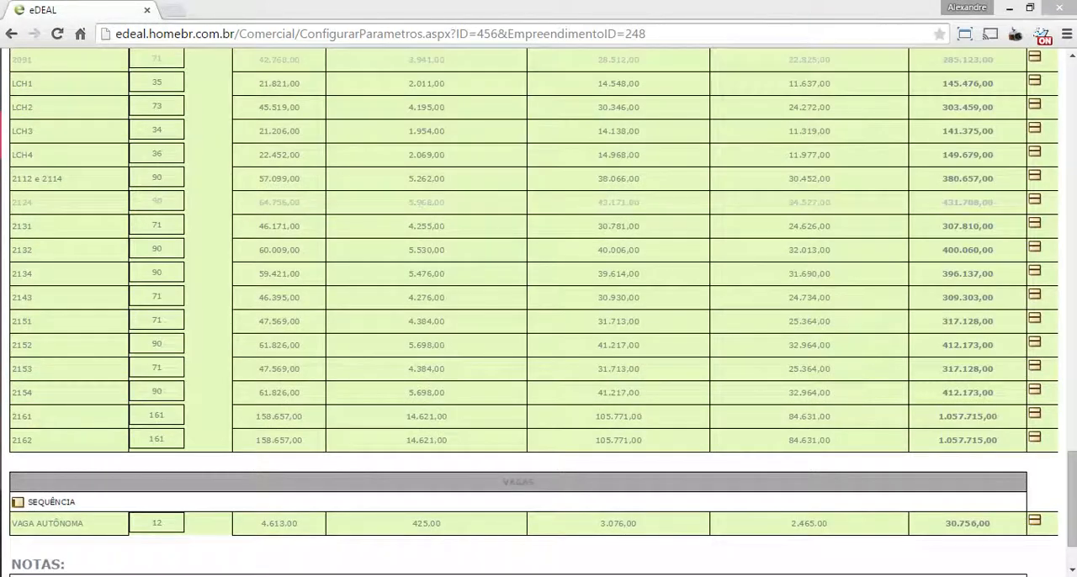
Bring up the PDF sales table over the Downtown sequences and look through its Liv I unit prices
left_click_drag(1073, 500, 1072, 152)
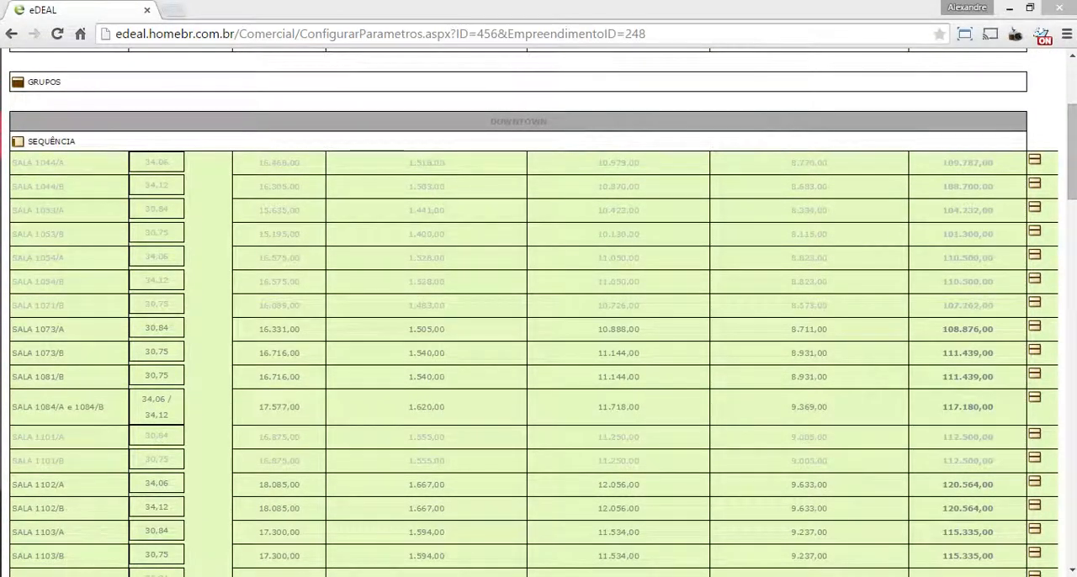
left_click_drag(0, 182, 504, 142)
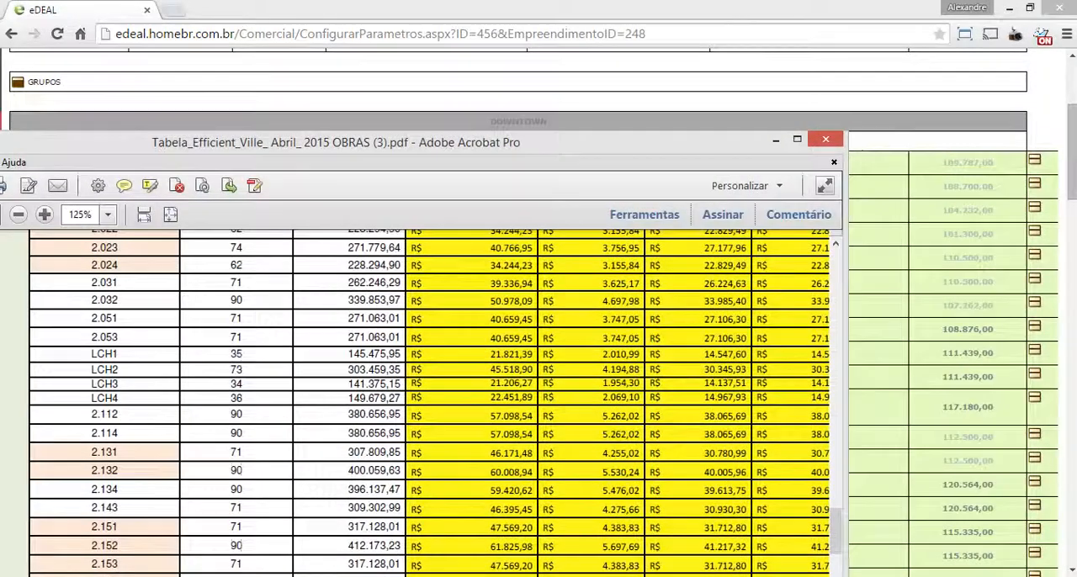
scroll(421, 404, "up", 8)
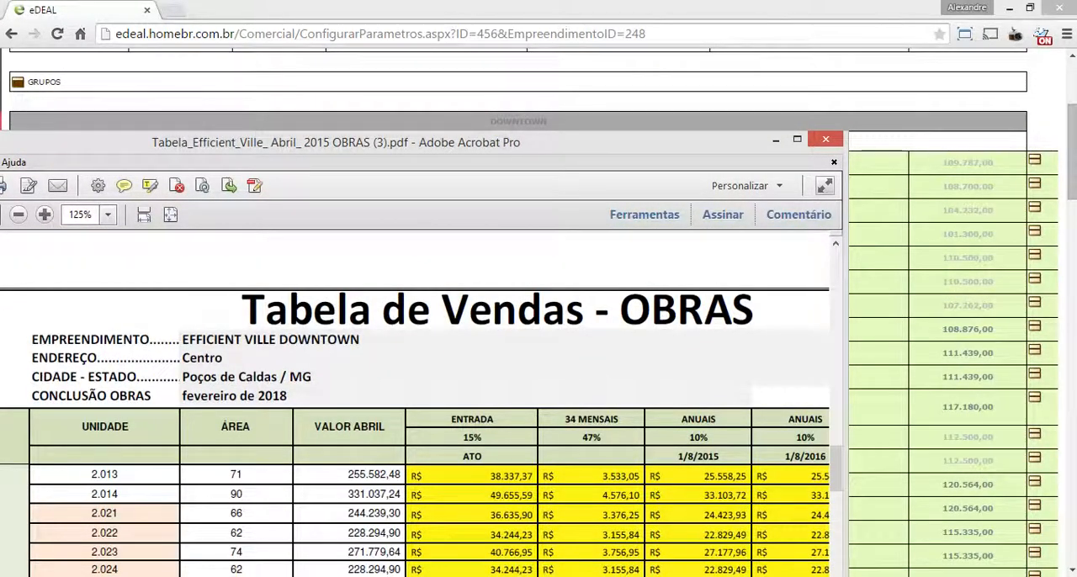
left_click_drag(504, 142, 532, 63)
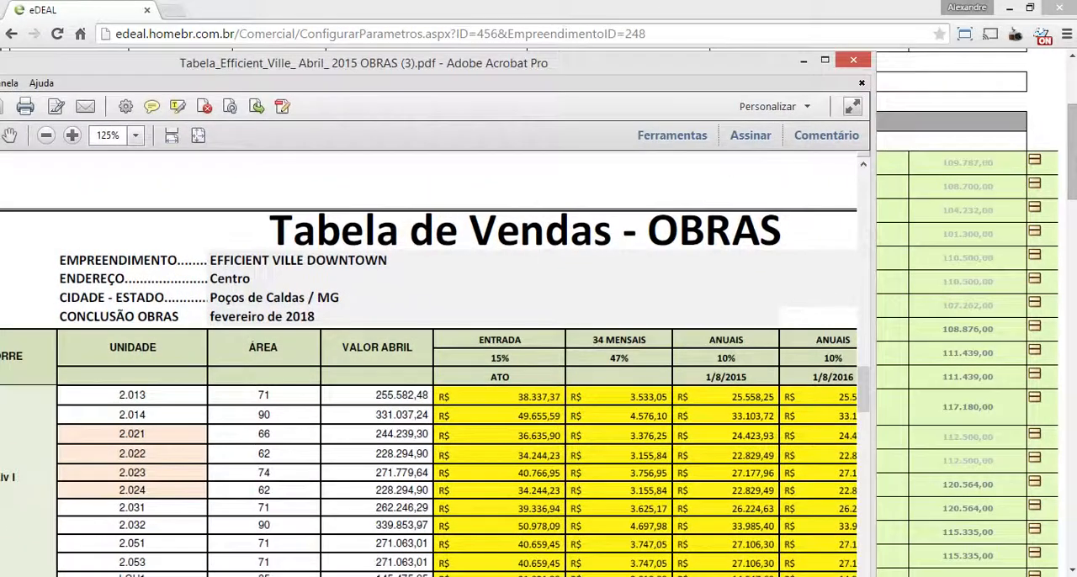
left_click_drag(865, 383, 865, 414)
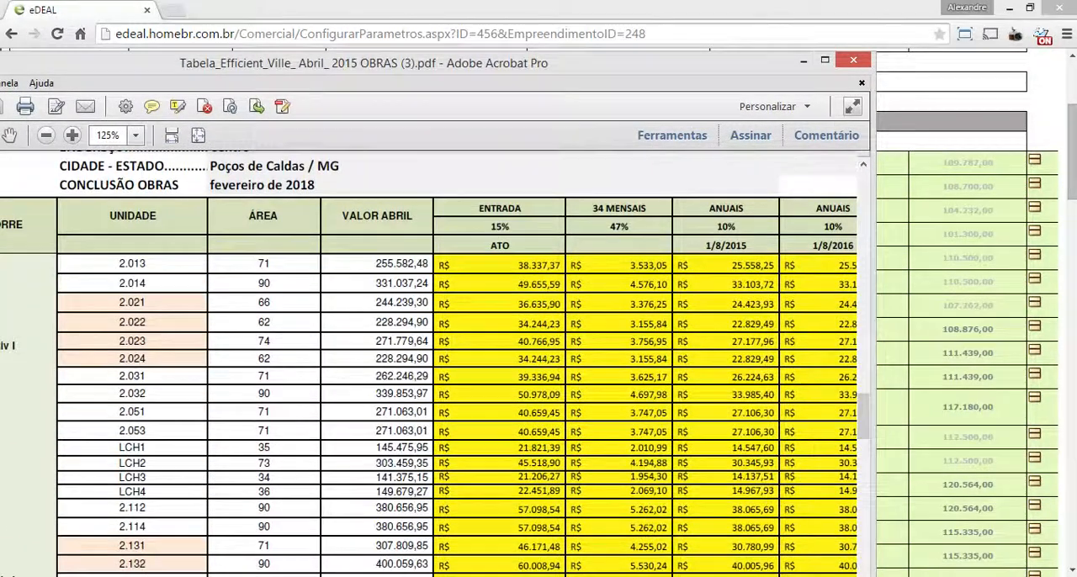
left_click_drag(606, 64, 645, 203)
left_click_drag(900, 545, 902, 564)
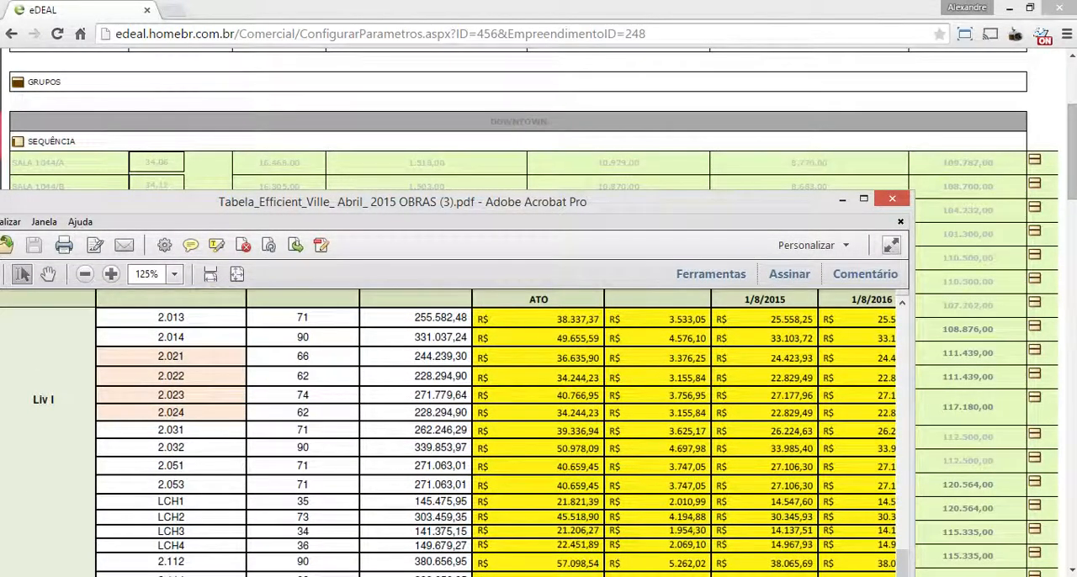
Place the PDF below the first Downtown rows and find its first page with the SALA 1073/A prices
left_click_drag(640, 202, 674, 361)
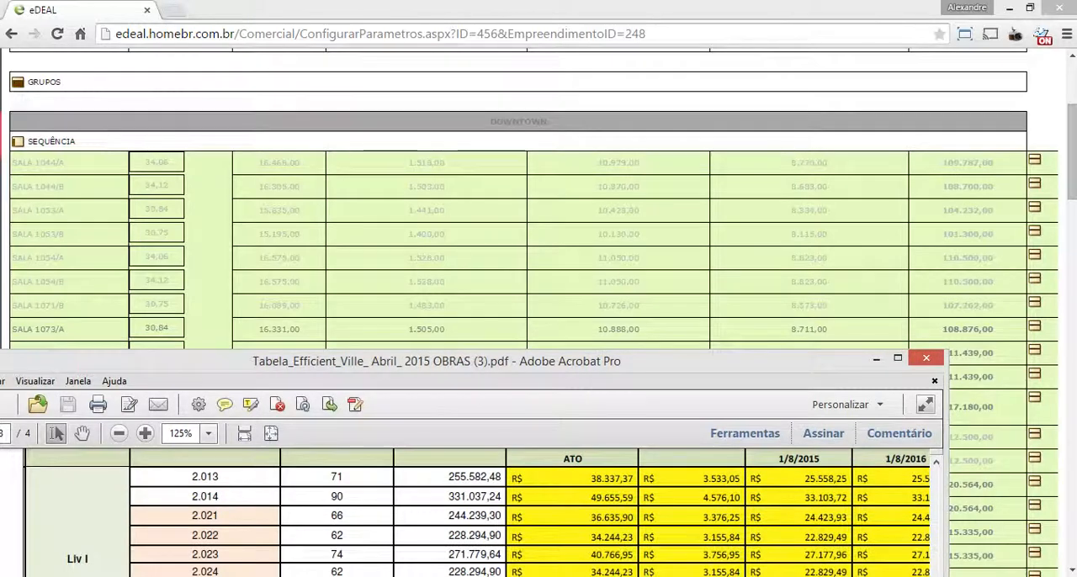
left_click_drag(674, 361, 676, 350)
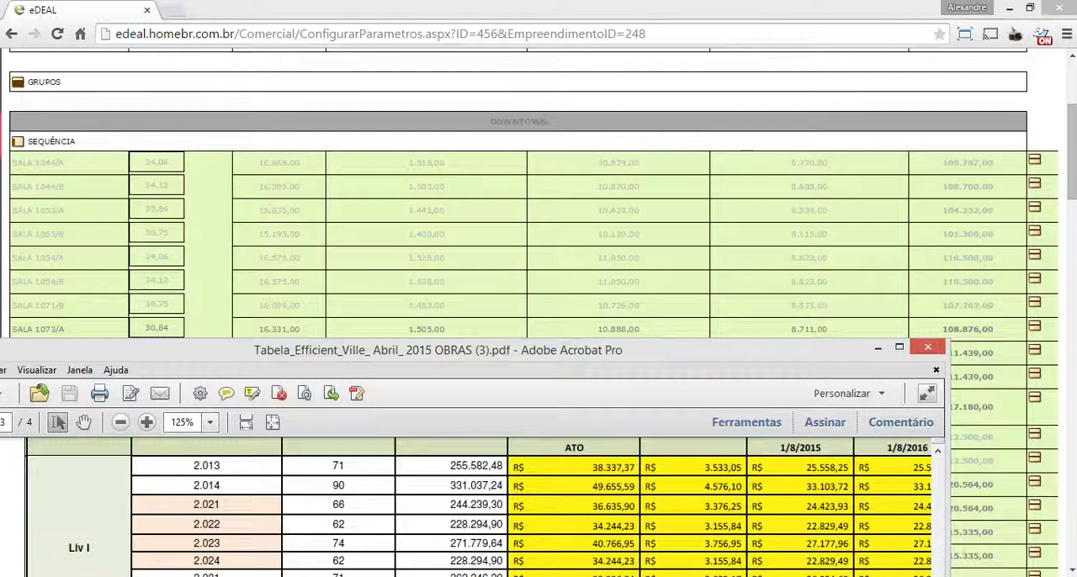
scroll(467, 508, "up", 5)
scroll(471, 505, "down", 5)
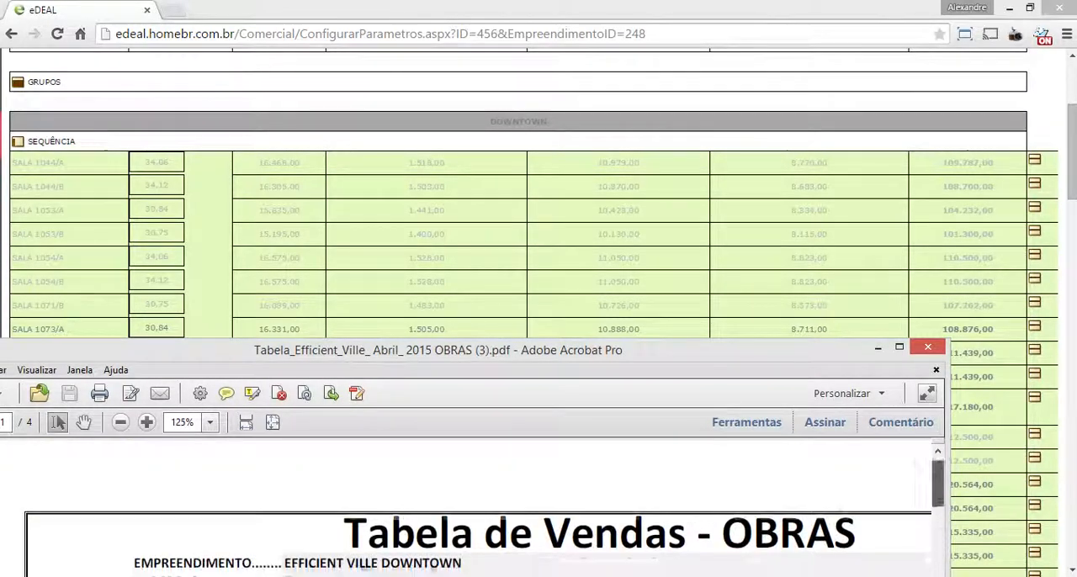
scroll(483, 505, "up", 1)
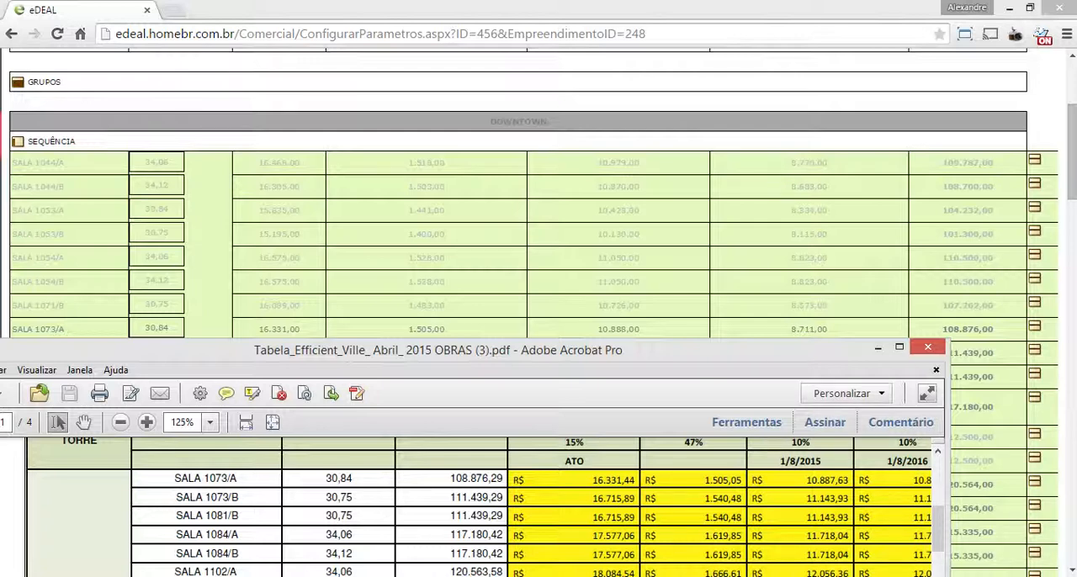
Open the Downtown sequence list, compare its Preço Meta values with the PDF, and reload the page to leave the list
left_click(51, 141)
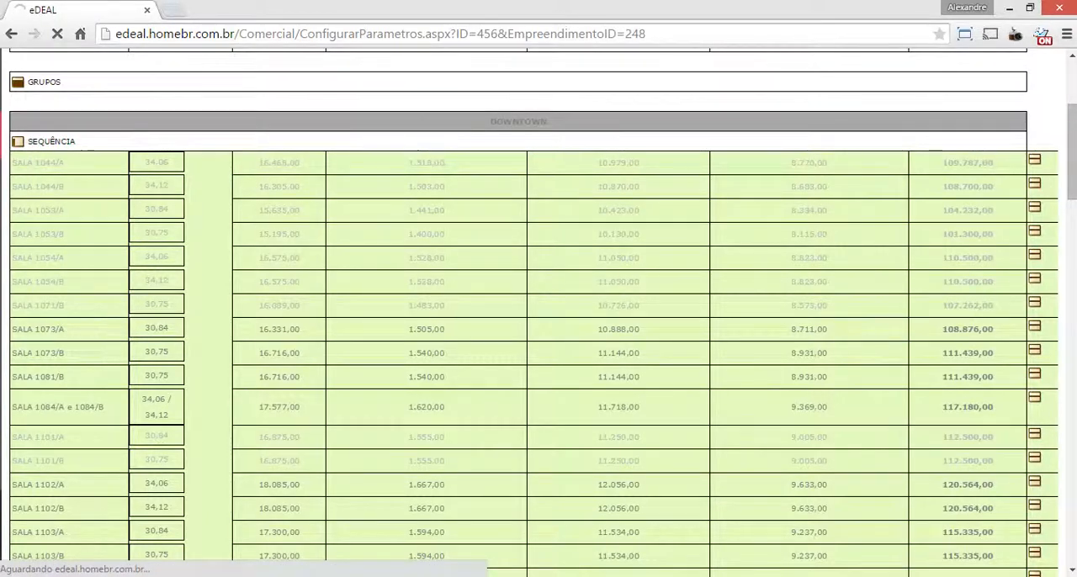
scroll(539, 312, "up", 3)
scroll(539, 311, "down", 5)
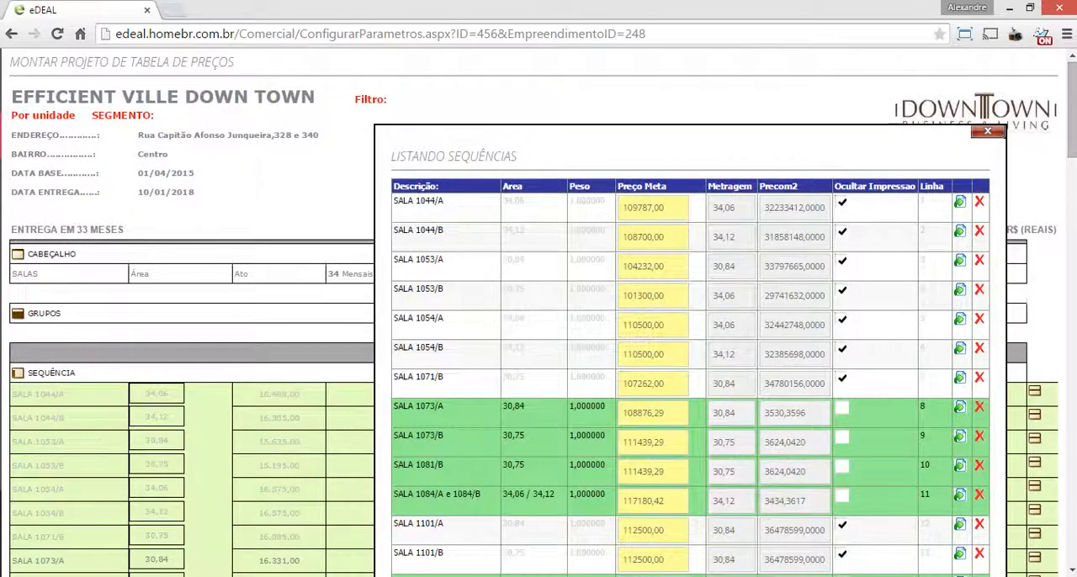
key("alt+Tab")
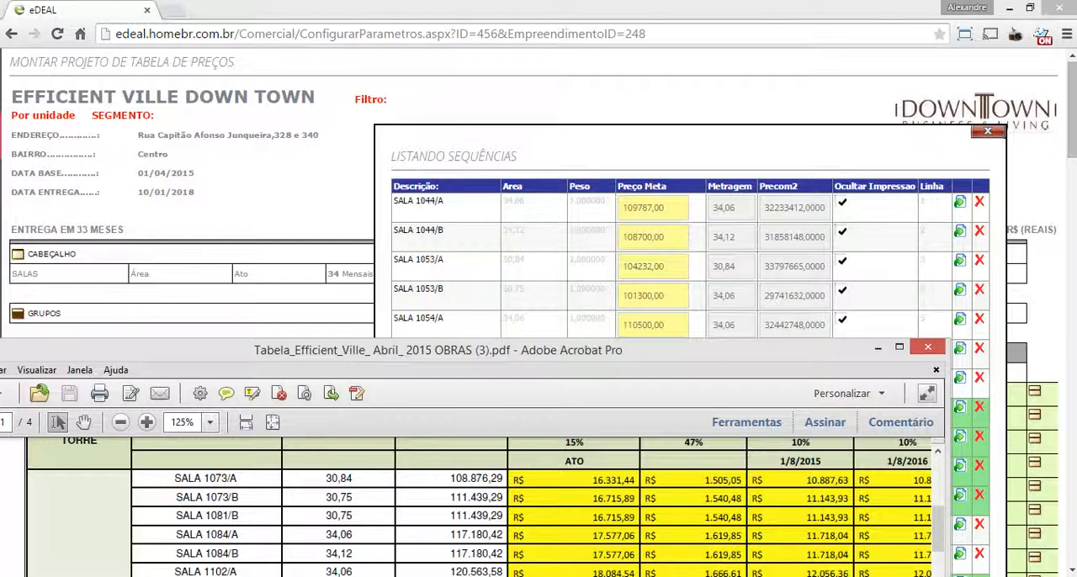
key("alt+Tab")
scroll(539, 312, "down", 5)
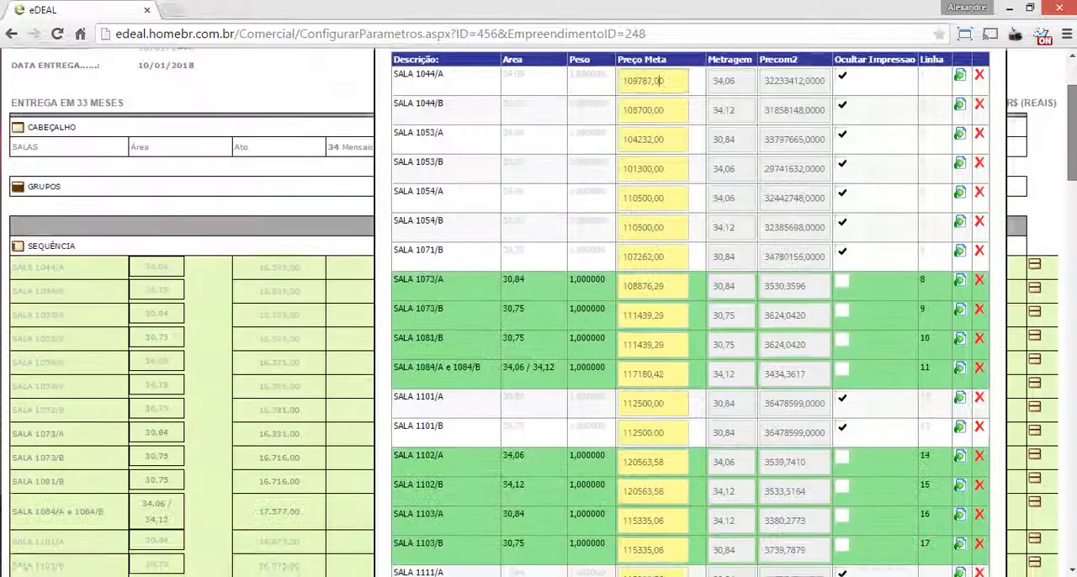
key("alt+Tab")
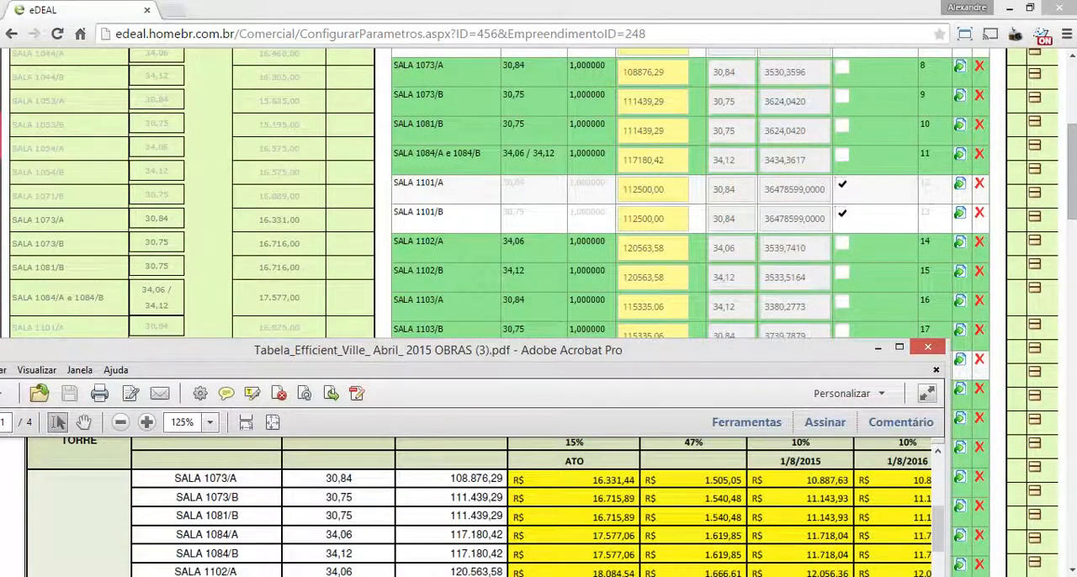
key("alt+Tab")
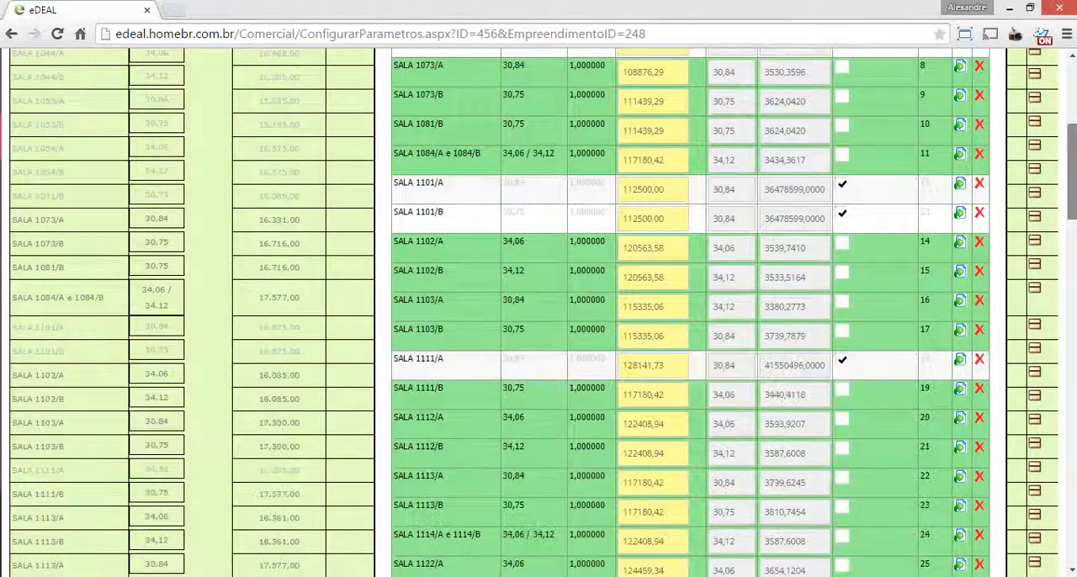
scroll(539, 312, "up", 1)
scroll(539, 312, "up", 2)
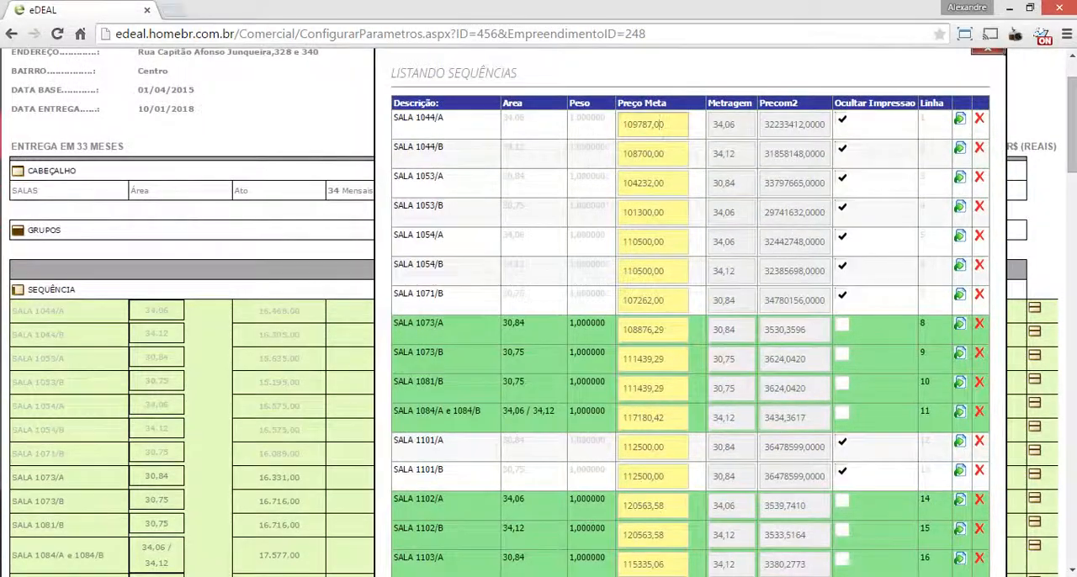
key("F5")
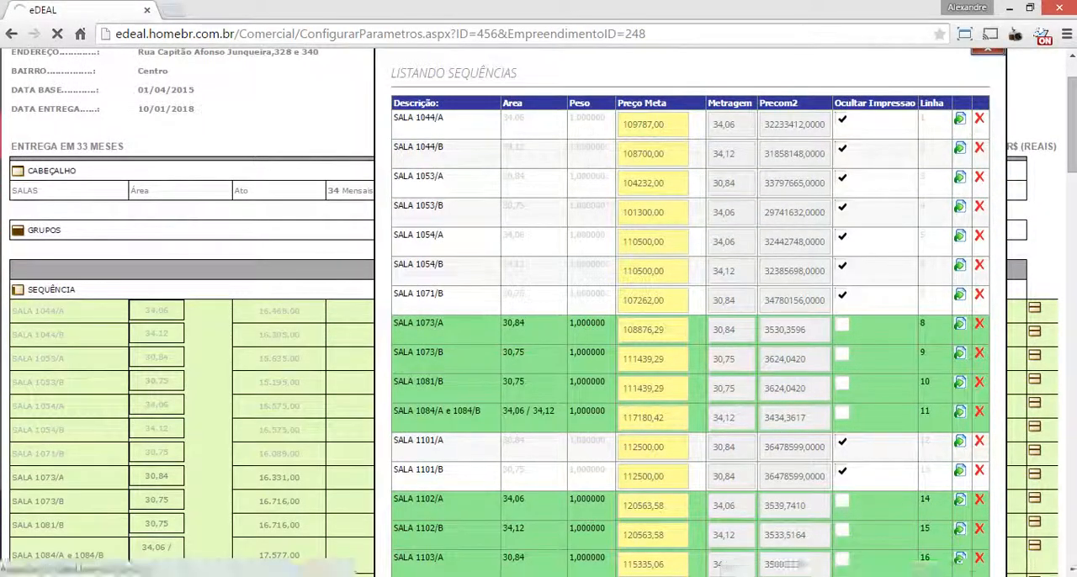
Compare the SALA prices in the PDF with the Downtown rows, starting from SALA 1073/A
key("alt+Tab")
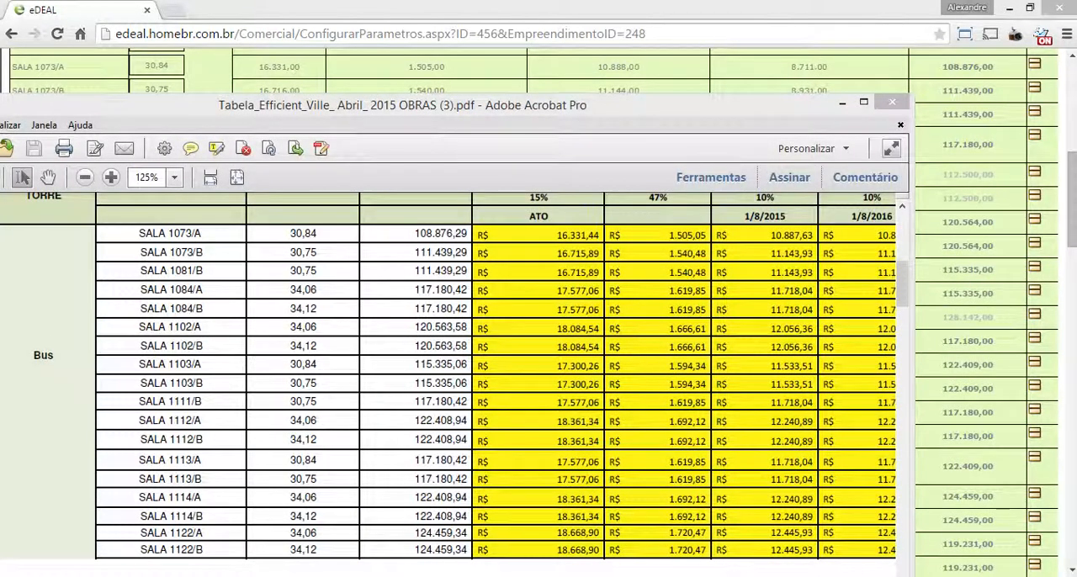
double_click(177, 234)
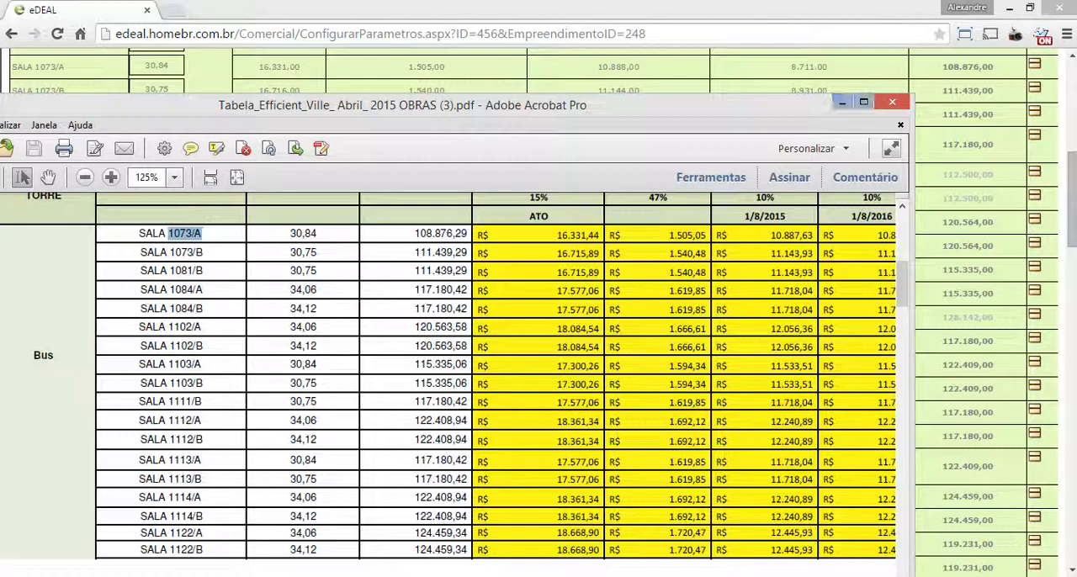
left_click_drag(707, 104, 714, 162)
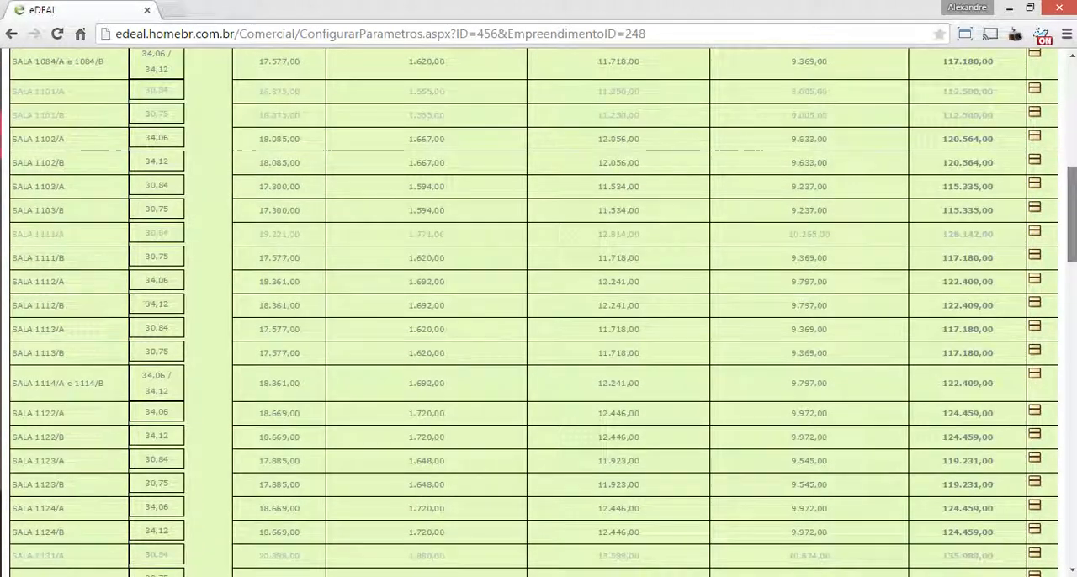
Compare the last Downtown rows, from SALA 1133/A to SALA 1144/B, with the matching PDF rows
scroll(539, 312, "down", 7)
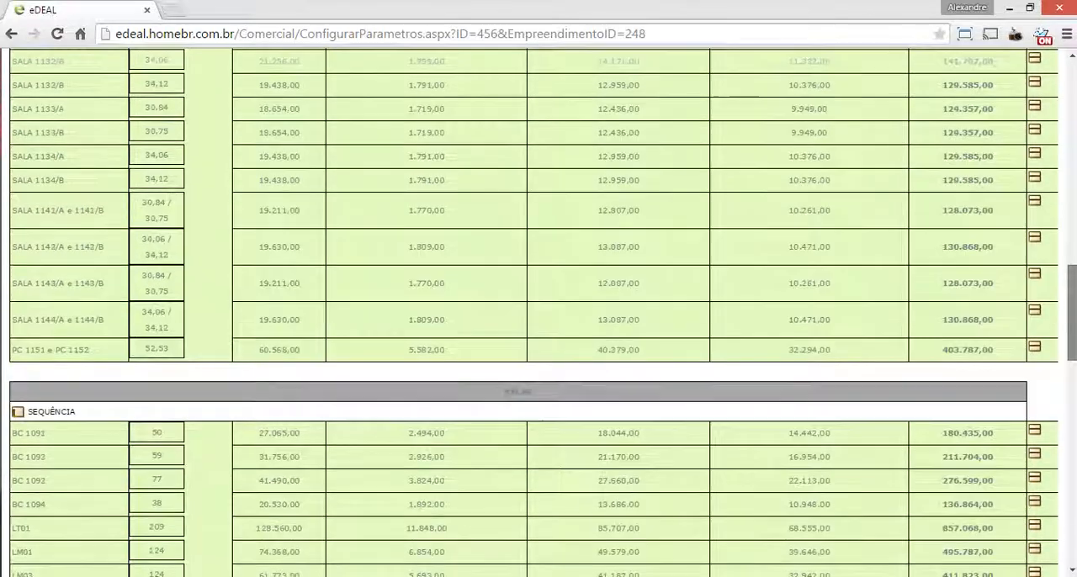
key("alt+Tab")
left_click_drag(909, 340, 909, 462)
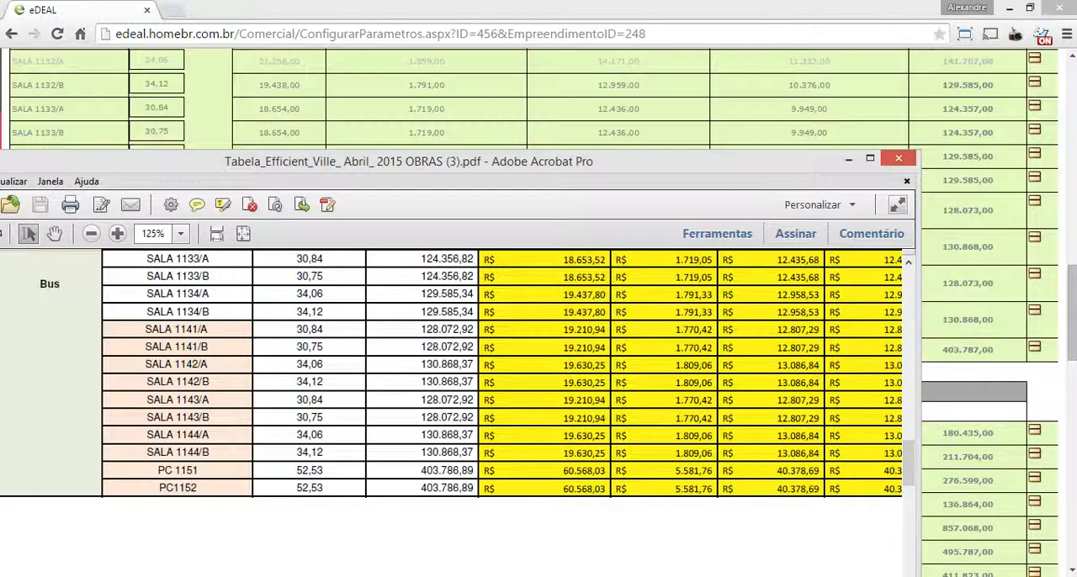
left_click_drag(539, 162, 528, 378)
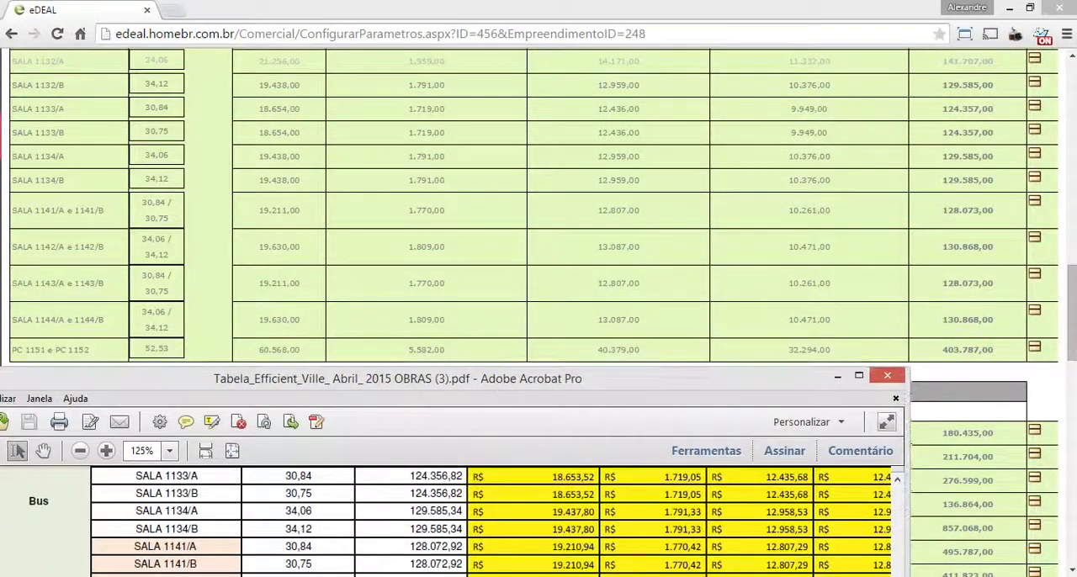
scroll(493, 520, "down", 1)
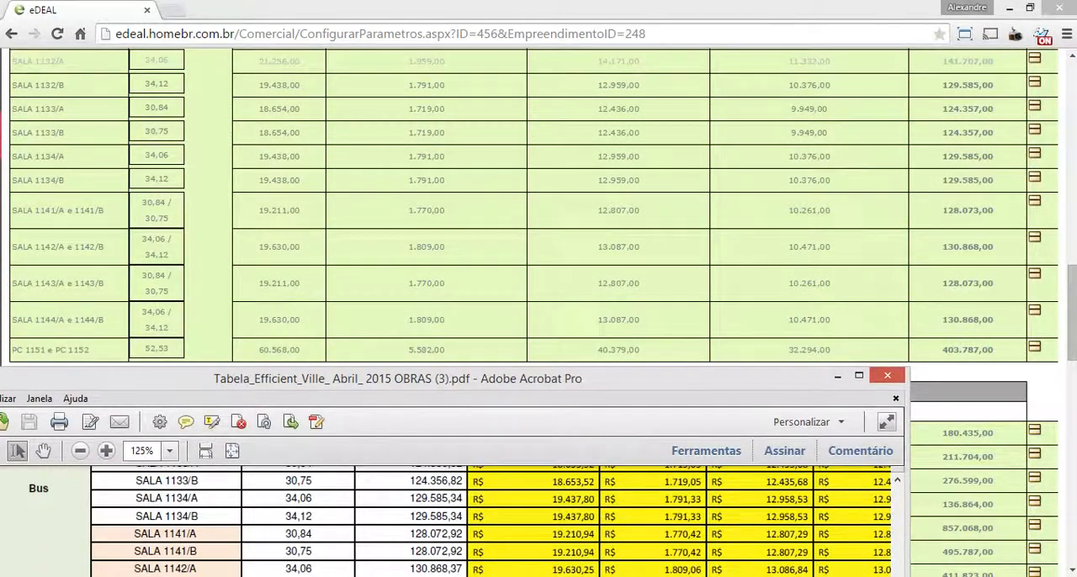
left_click_drag(528, 379, 490, 351)
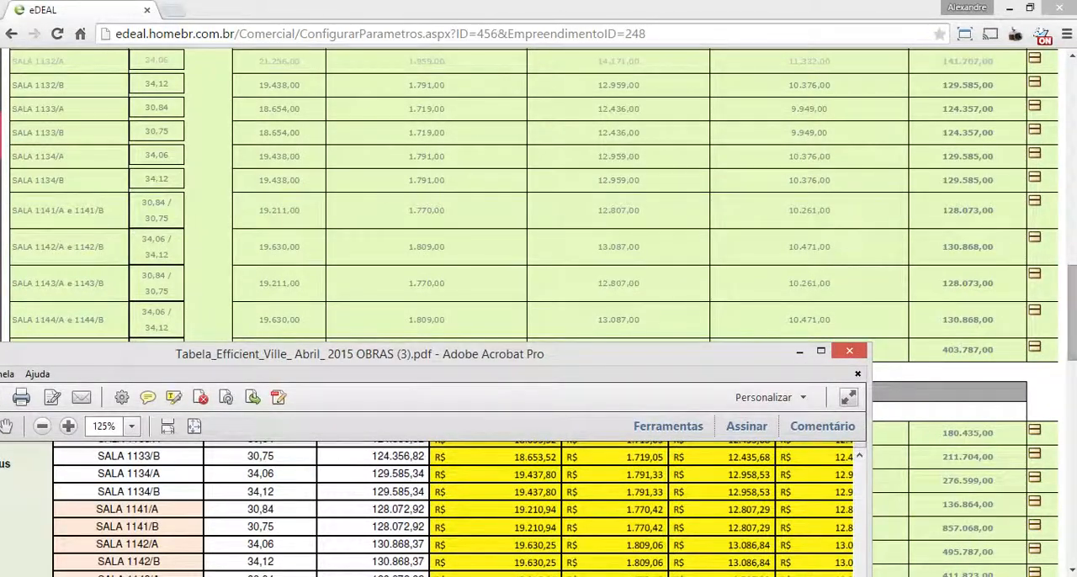
Check the down payment, monthly and annual installments of PC 1151 e PC 1152 against the PDF's PC1152 row
left_click_drag(1072, 313, 1072, 360)
key("alt+Tab")
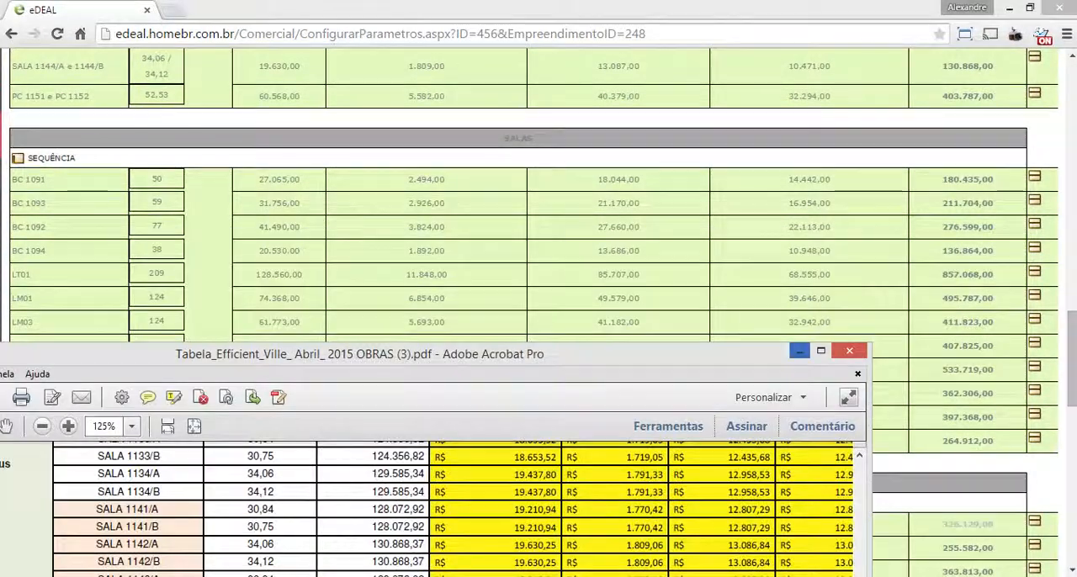
left_click_drag(589, 354, 639, 131)
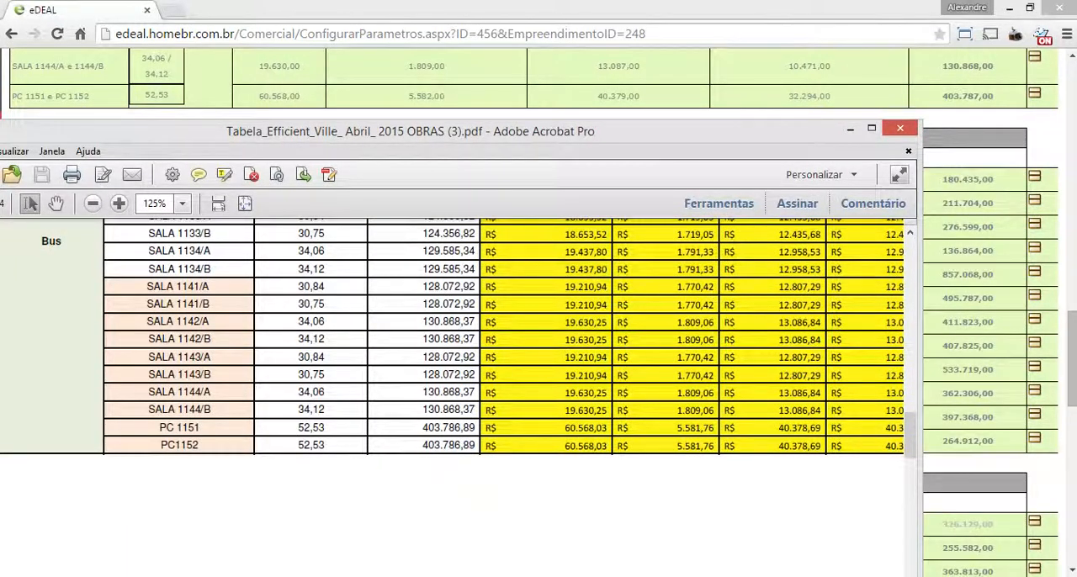
left_click_drag(607, 445, 565, 445)
left_click_drag(677, 446, 715, 446)
left_click_drag(778, 446, 821, 446)
left_click_drag(787, 131, 791, 115)
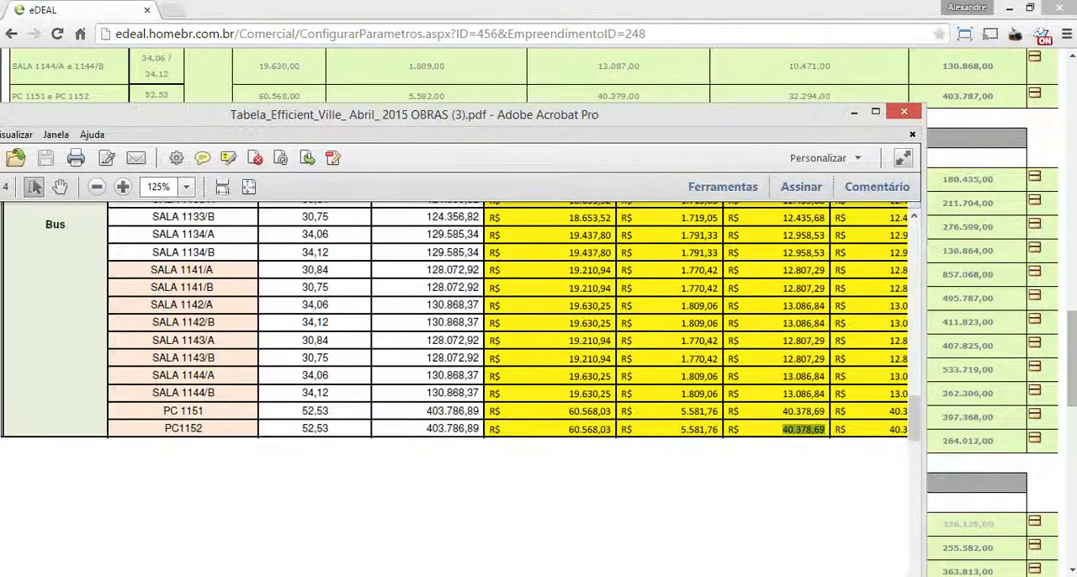
Widen the PDF window and examine the remaining installment columns through the last one for PC 1151 and PC1152
left_click_drag(926, 337, 1010, 337)
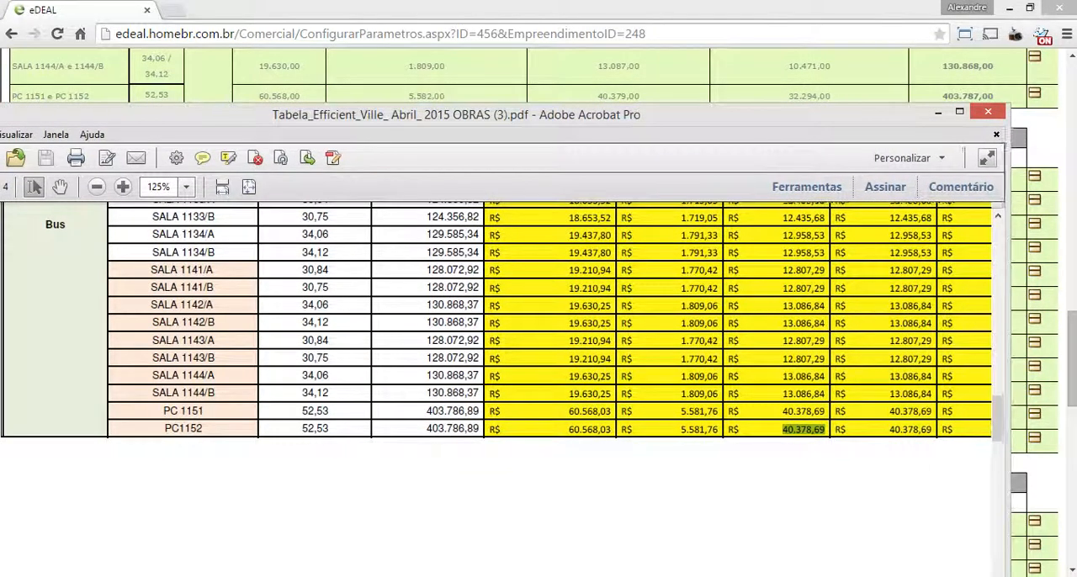
left_click_drag(803, 114, 818, 97)
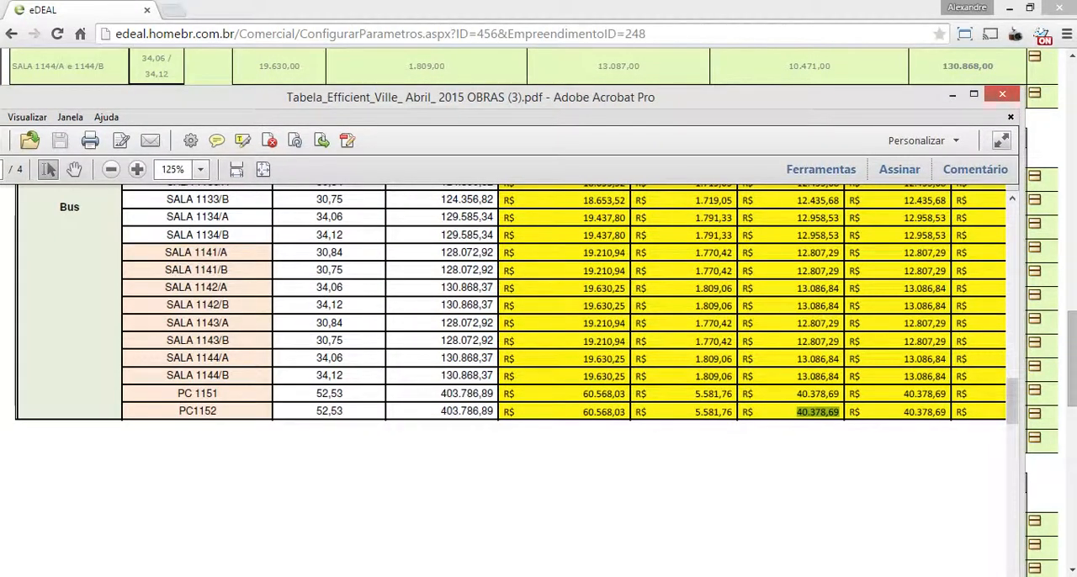
left_click(814, 455)
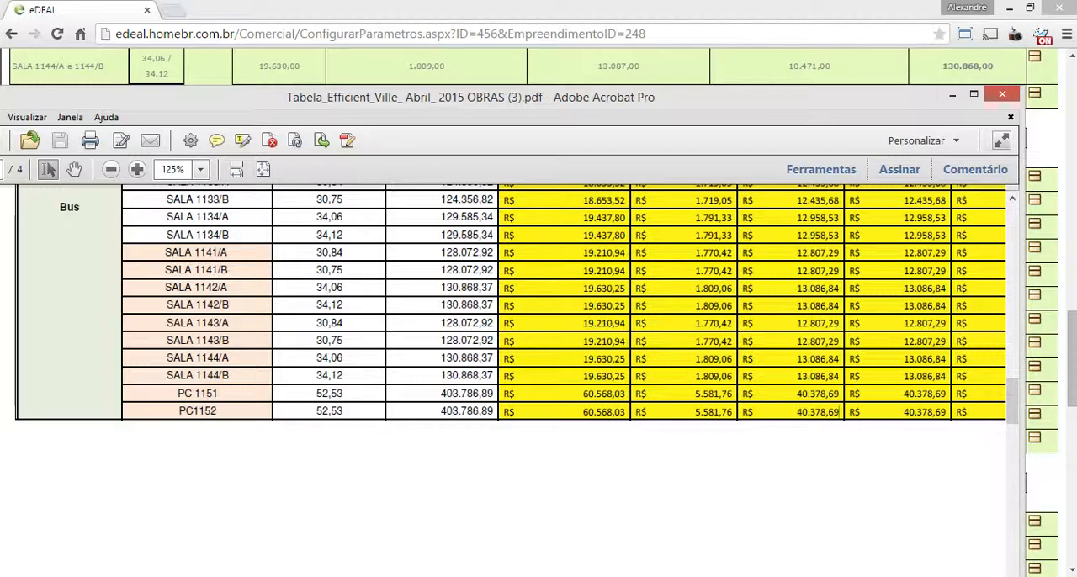
left_click_drag(815, 97, 824, 158)
left_click_drag(674, 543, 831, 543)
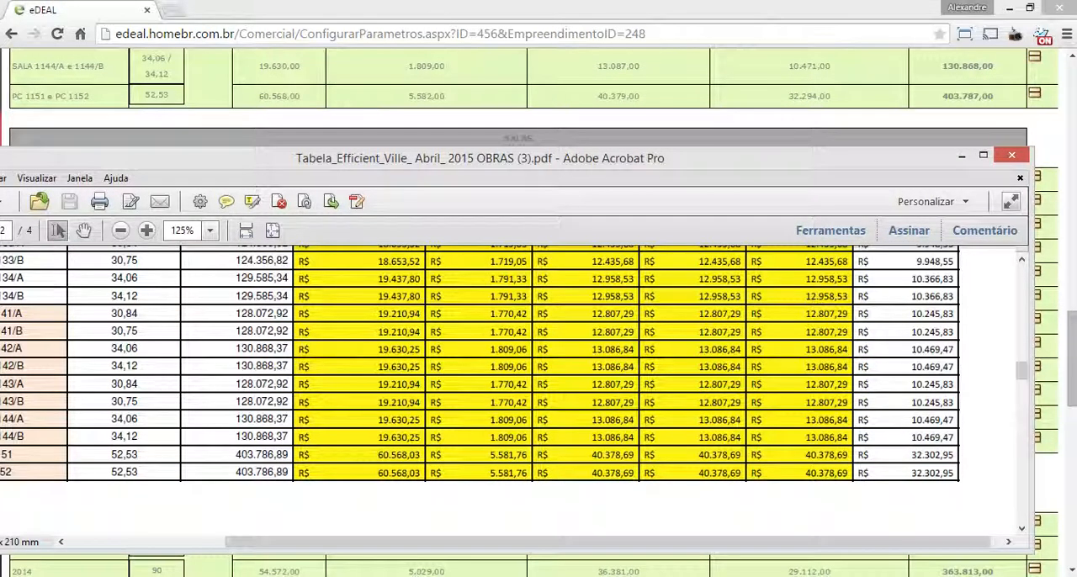
Return to the price table in eDEAL and leave its configuration for the project's list of price tables
left_click(627, 566)
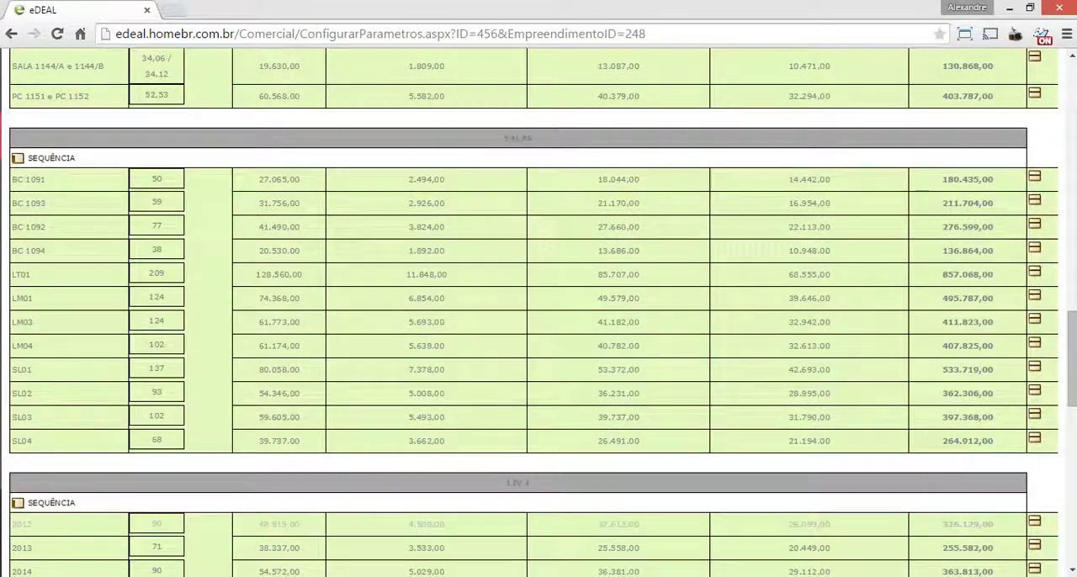
scroll(627, 505, "down", 10)
left_click(316, 540)
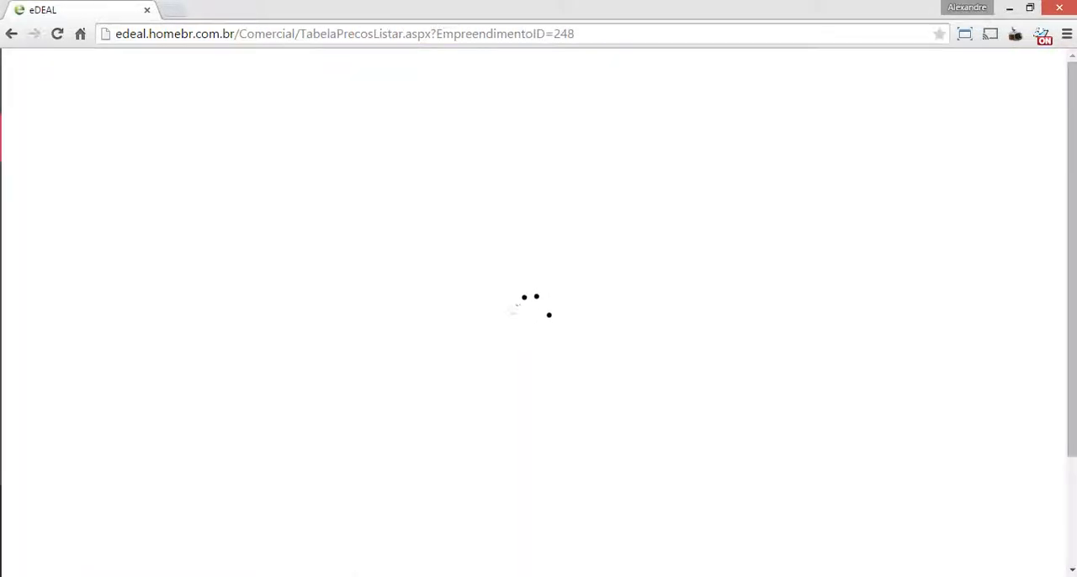
Set the rounding parameter of the TABELA DIRETA table project to 2 and save the project
left_click(1025, 144)
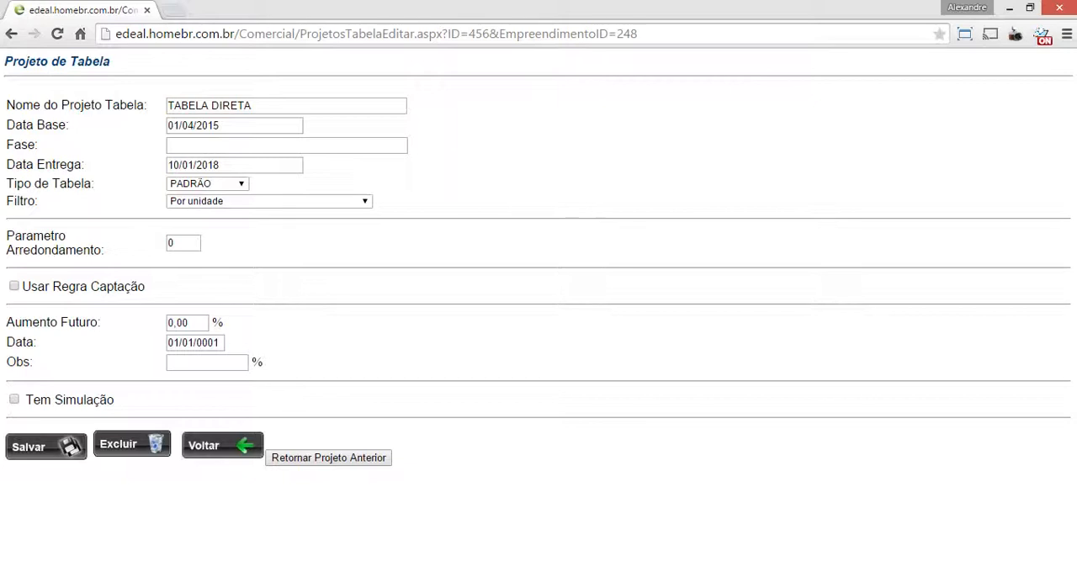
double_click(173, 244)
type("2")
key("Tab")
left_click(46, 446)
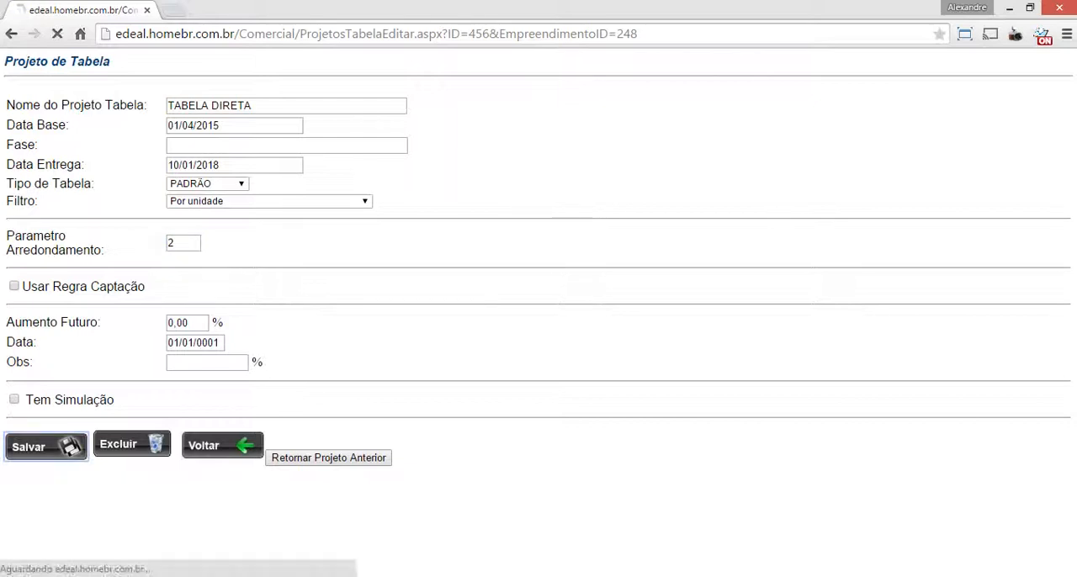
key("Return")
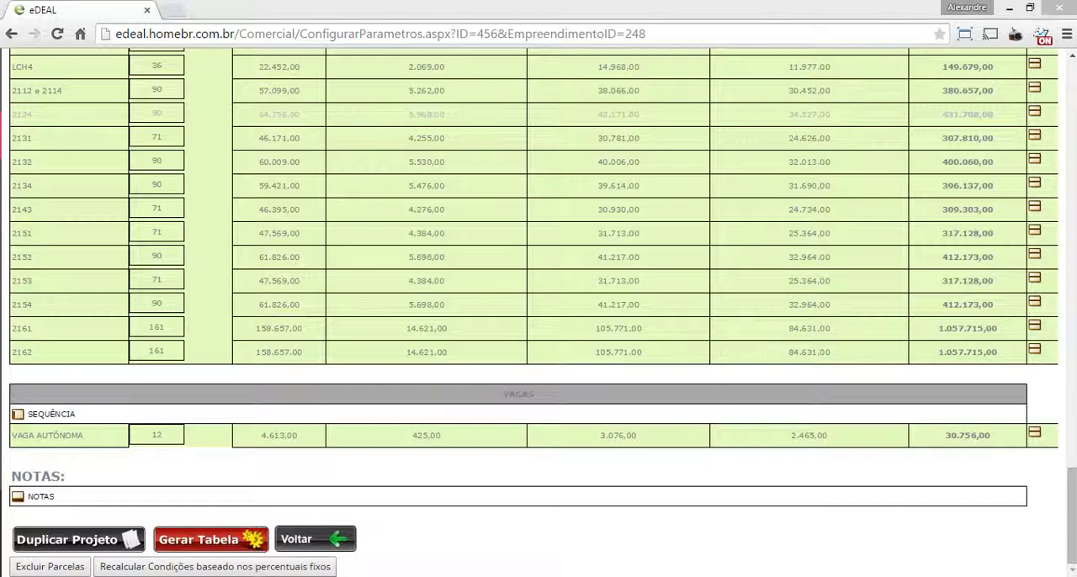
Recalculate the TABELA DIRETA conditions based on the fixed percentages for all child installments, then generate the price table
left_click(214, 567)
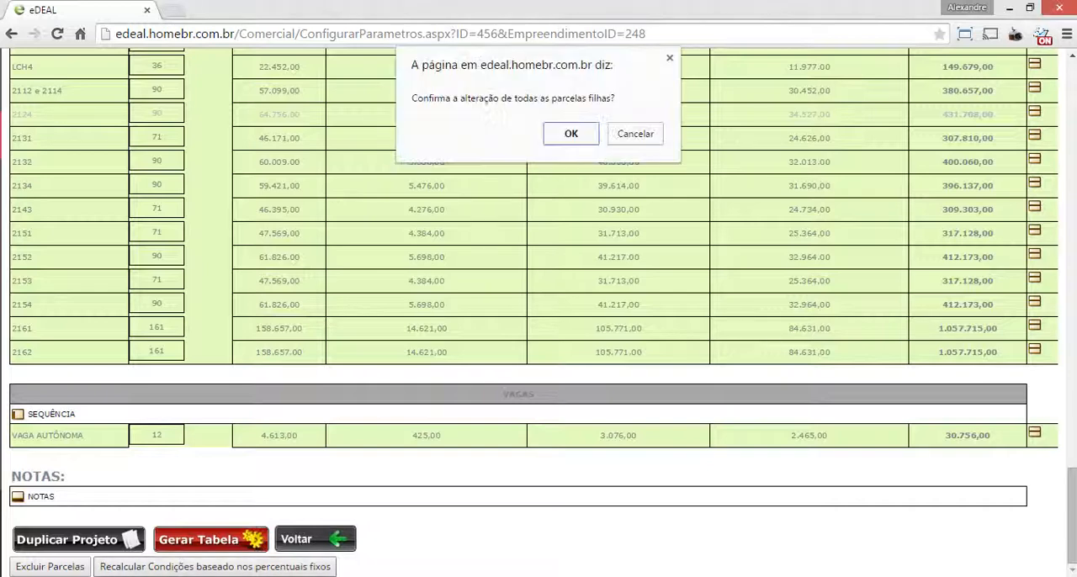
key("Return")
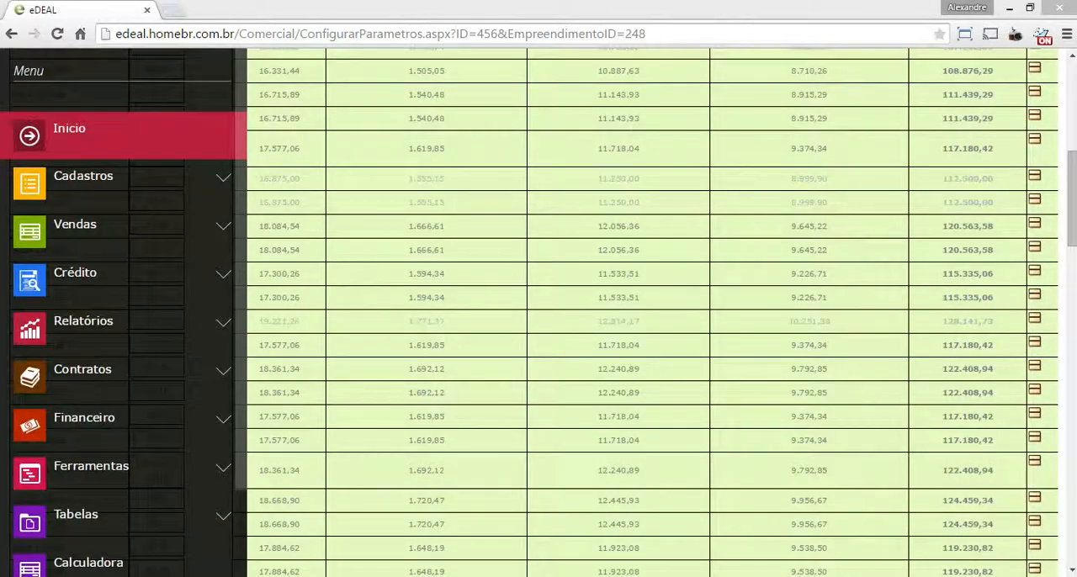
left_click_drag(828, 298, 798, 298)
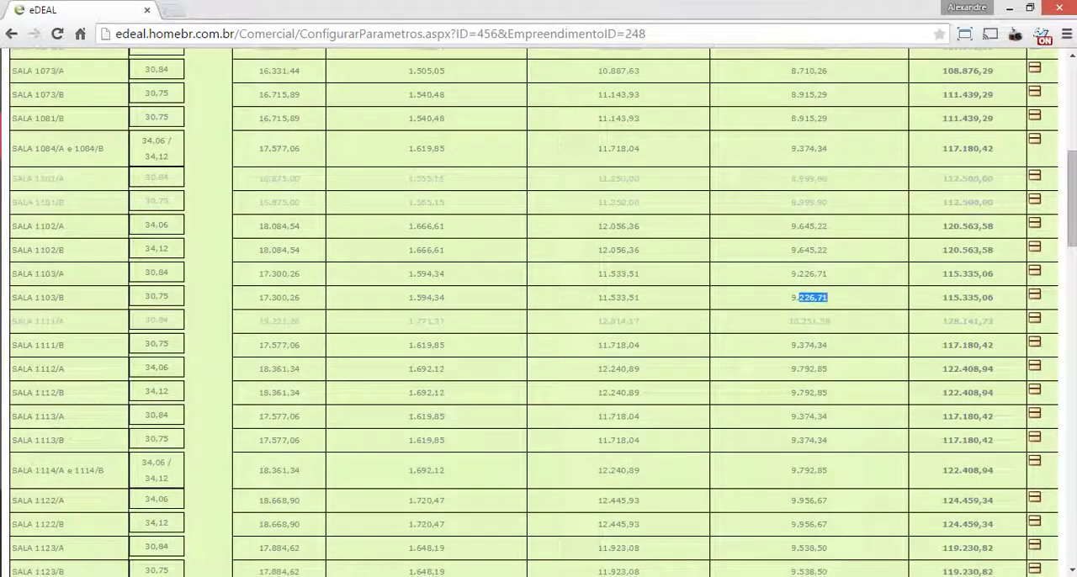
left_click_drag(1073, 199, 1072, 516)
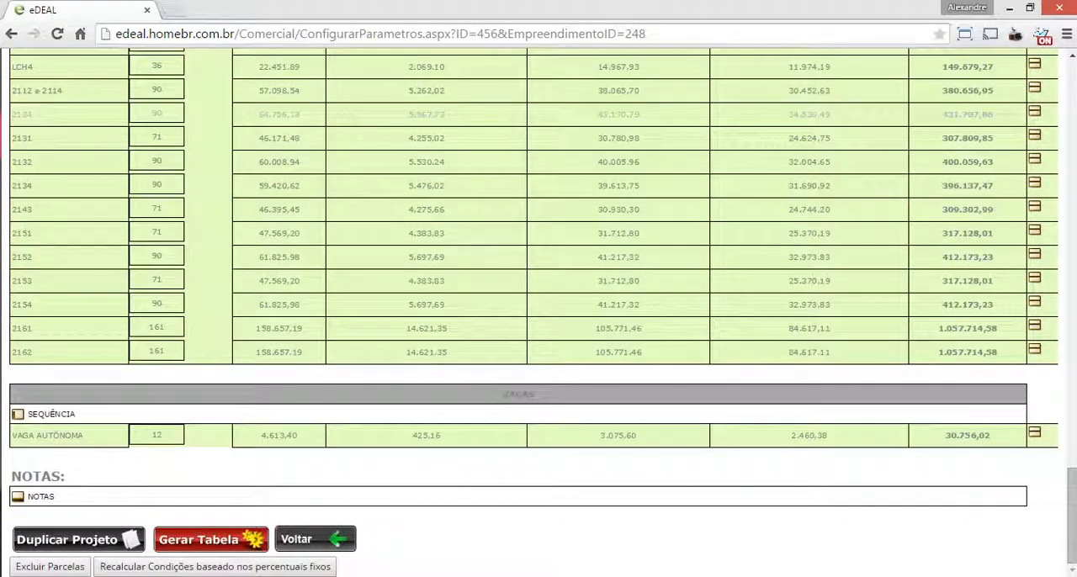
left_click(210, 539)
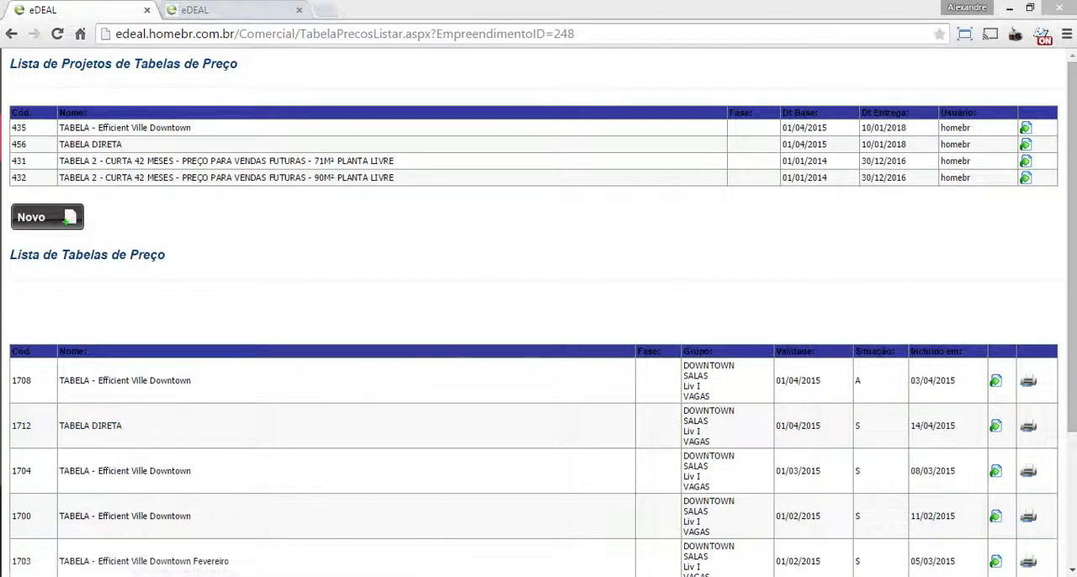
Change the status of the generated TABELA DIRETA price table to Ativo and save it
double_click(858, 426)
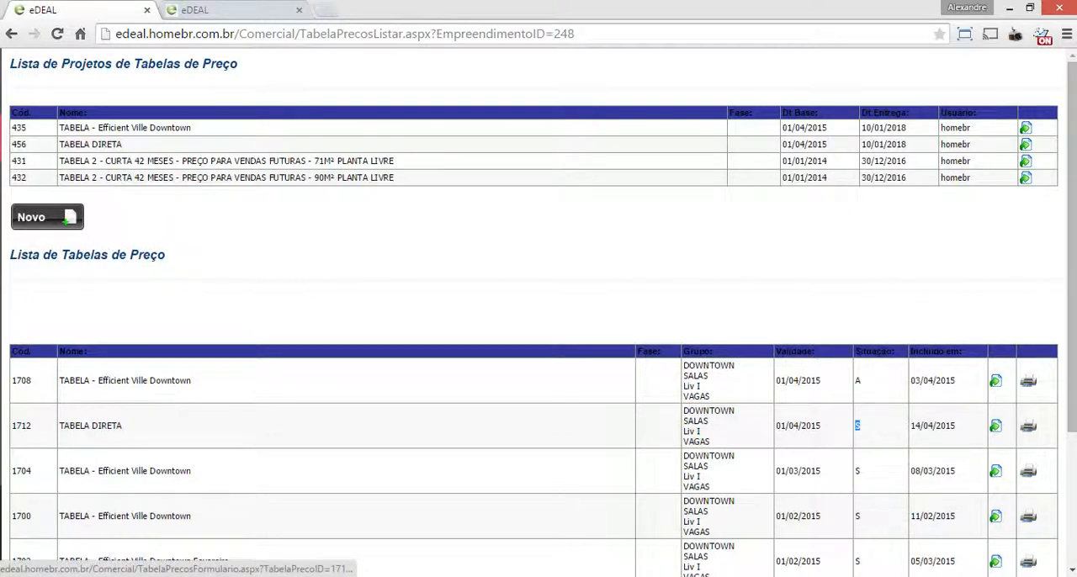
left_click(997, 426)
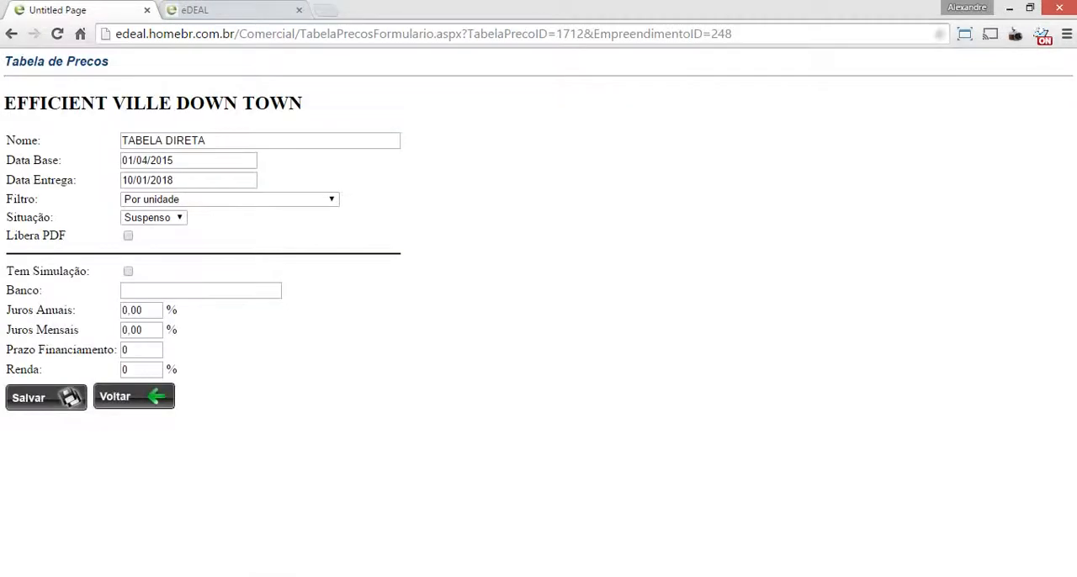
left_click(153, 218)
left_click(137, 232)
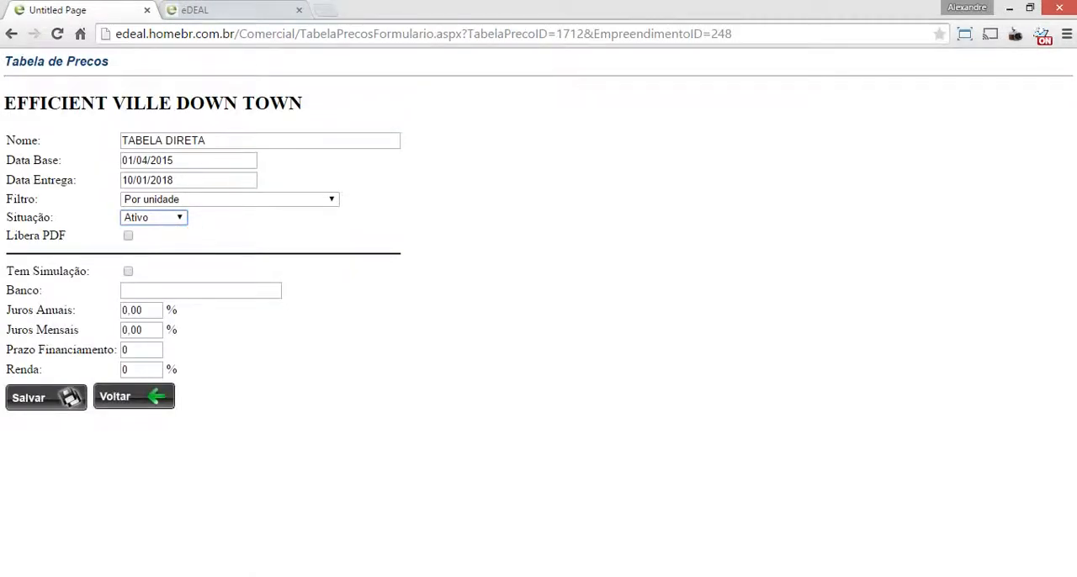
left_click(46, 398)
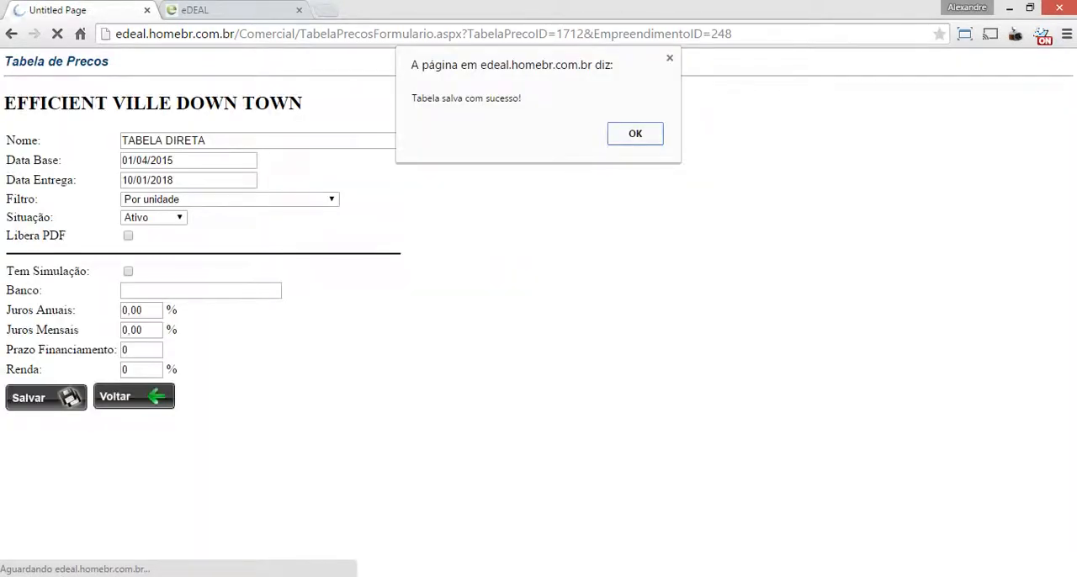
key("Return")
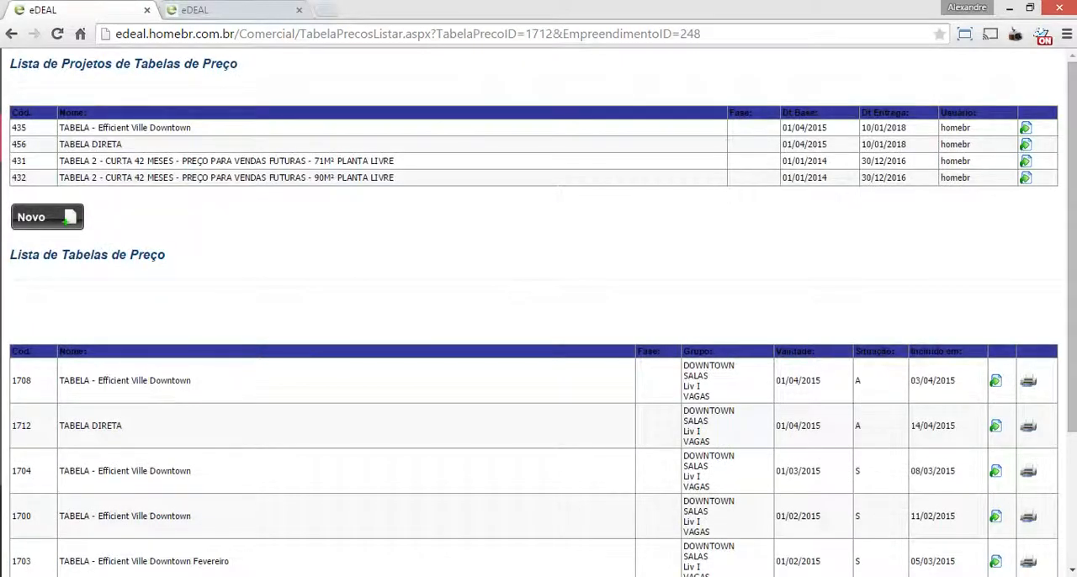
Open a sales proposal for unit 1123A from the Espelho de Vendas and apply the TABELA DIRETA 4/2015 table to it
left_click(251, 10)
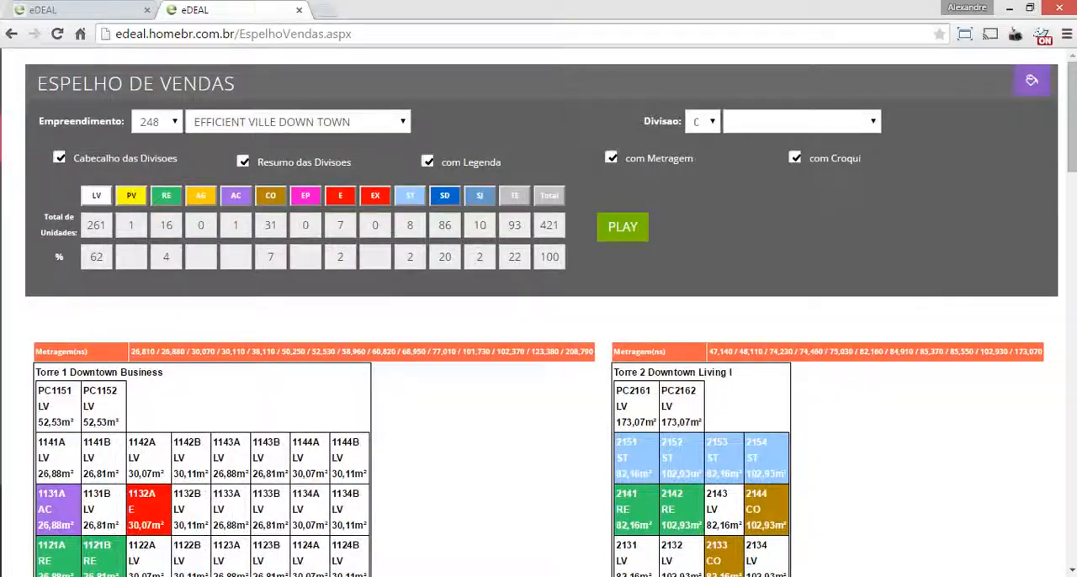
scroll(539, 312, "down", 5)
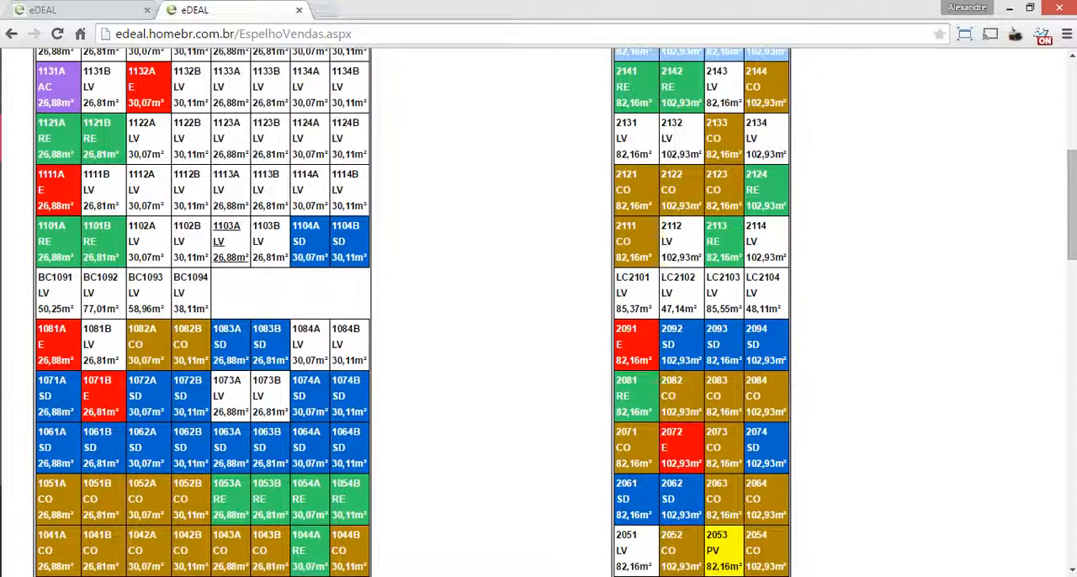
left_click(226, 138)
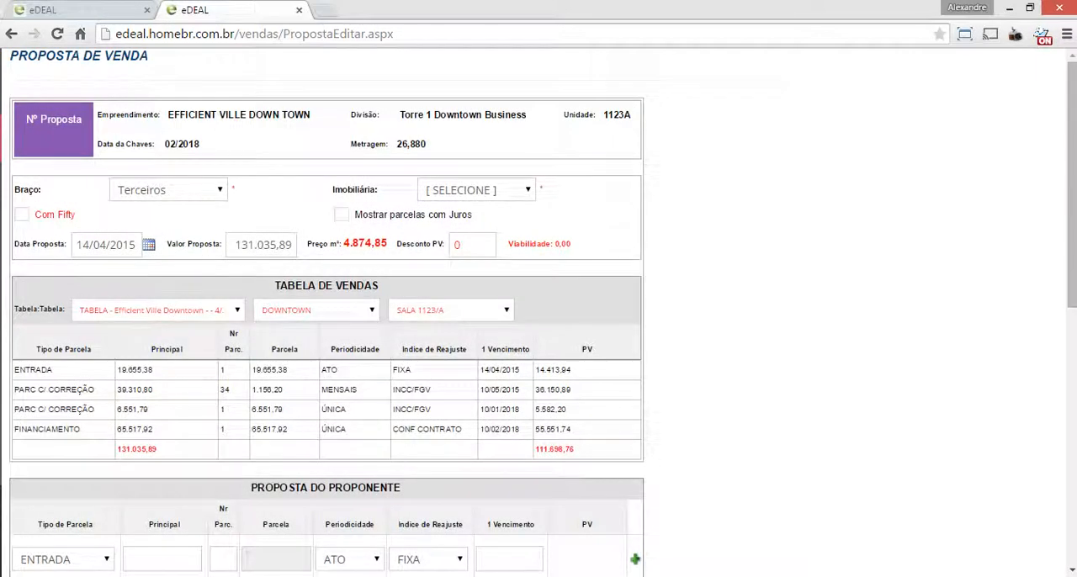
left_click(193, 310)
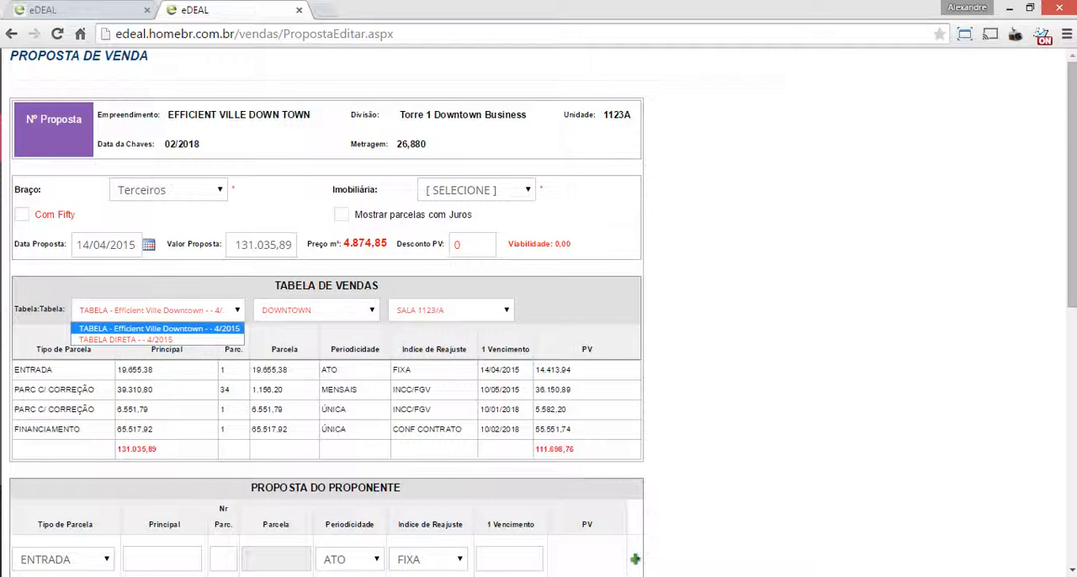
left_click(126, 340)
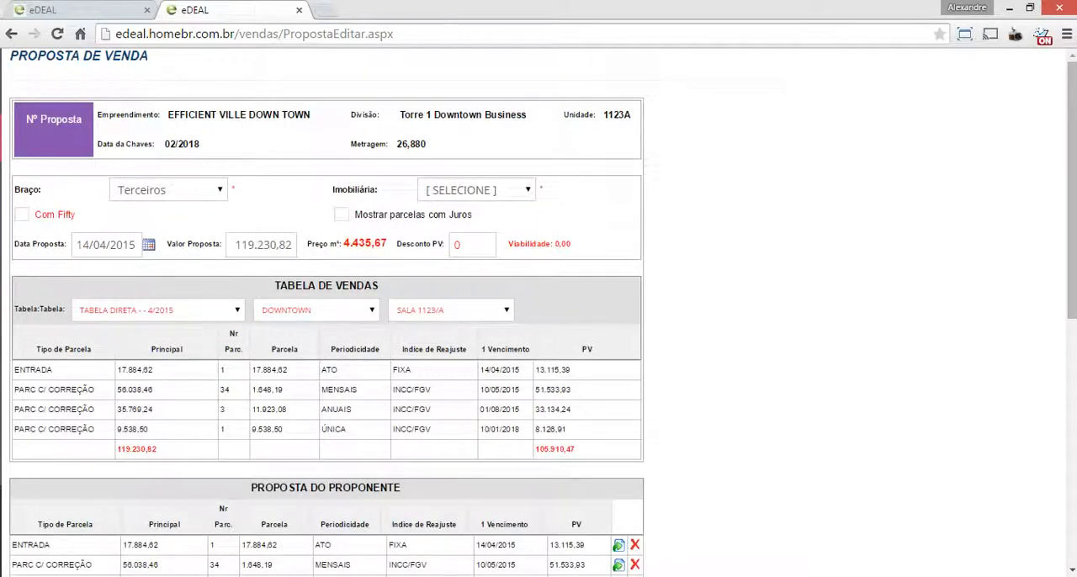
Examine the proposal's annual and single installments, the proponent's payment rows and the analysis and viability figures
double_click(136, 409)
double_click(334, 431)
scroll(327, 337, "down", 2)
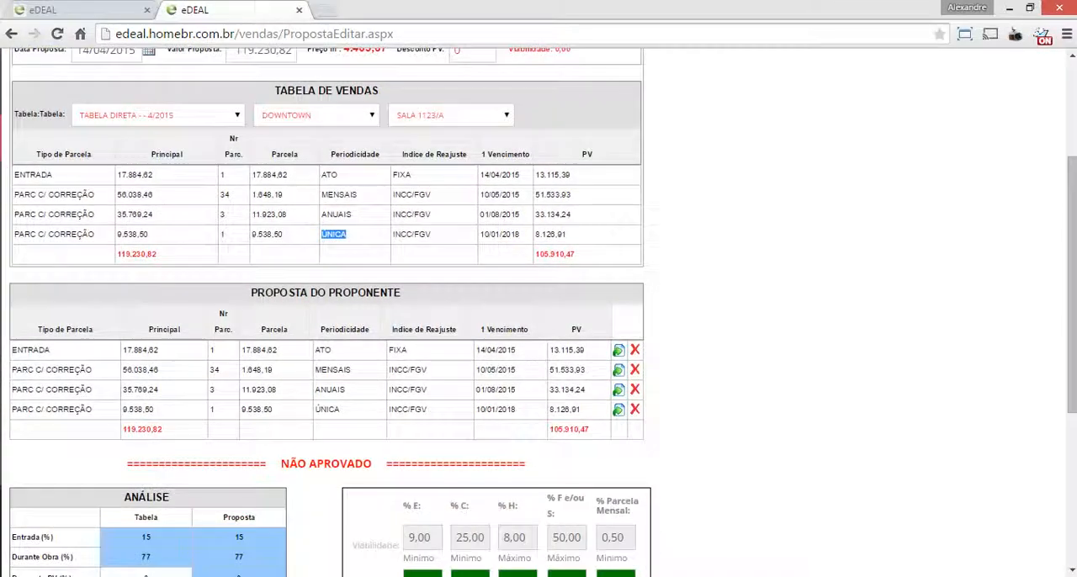
key("alt+Tab")
key("alt+Tab")
left_click(334, 235)
scroll(328, 312, "down", 4)
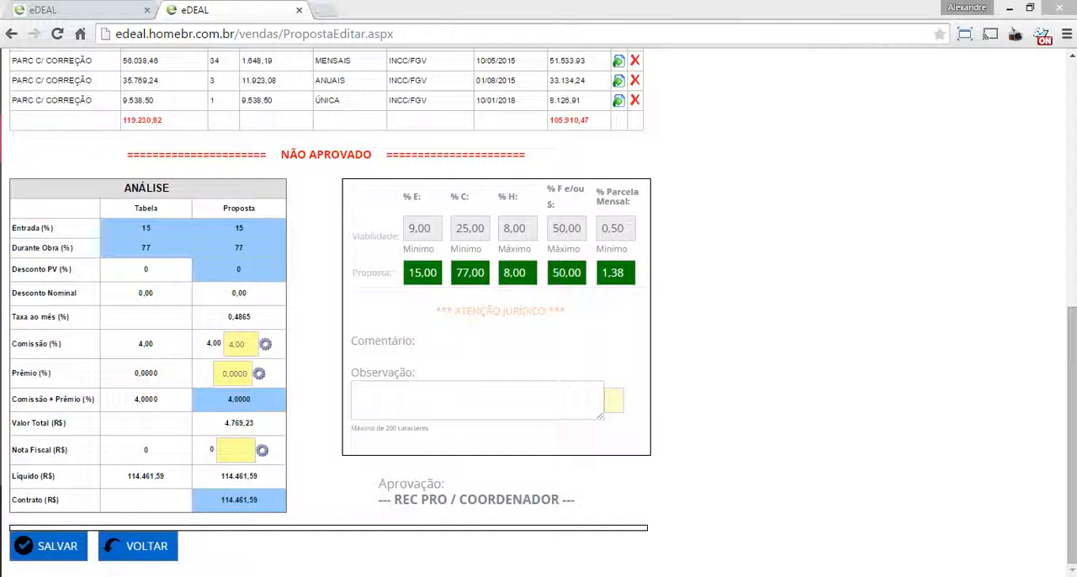
mouse_move(2, 294)
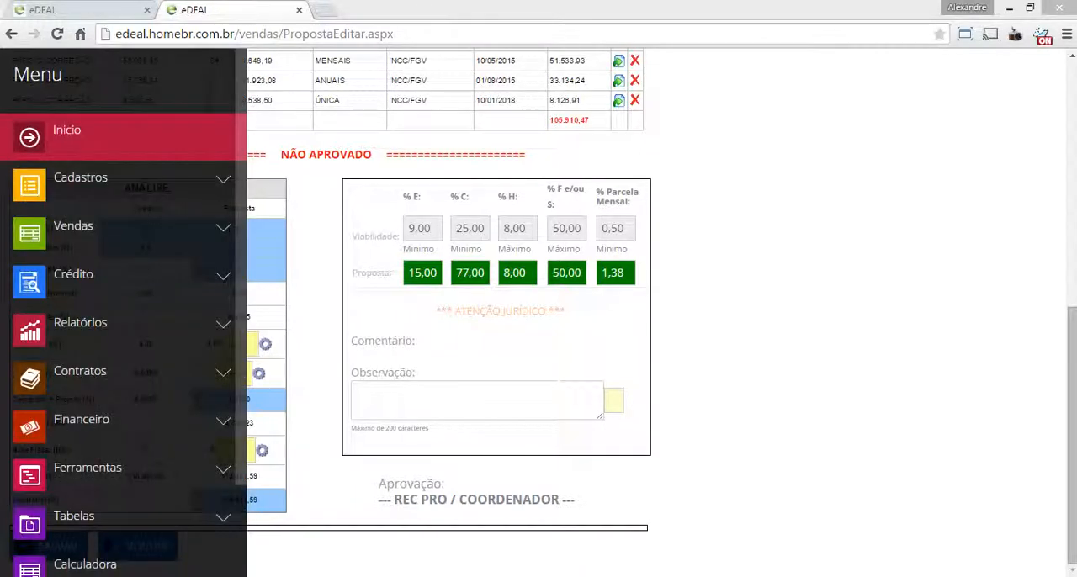